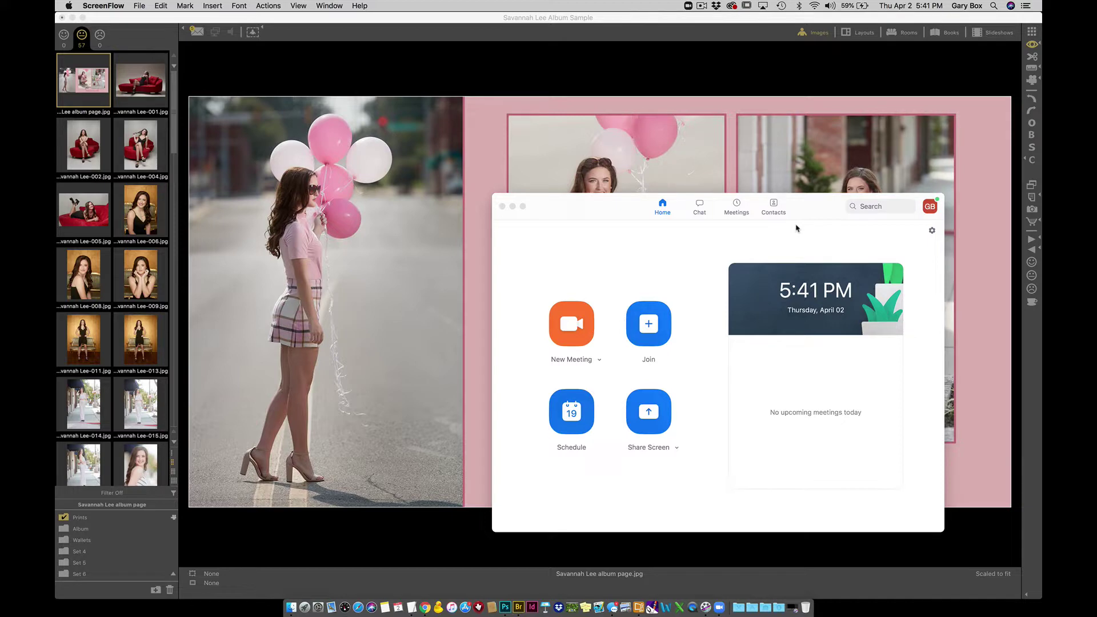
- Bring the ProSelect album forward, preview it in a room scene, then return to the Savannah album page
click(552, 46)
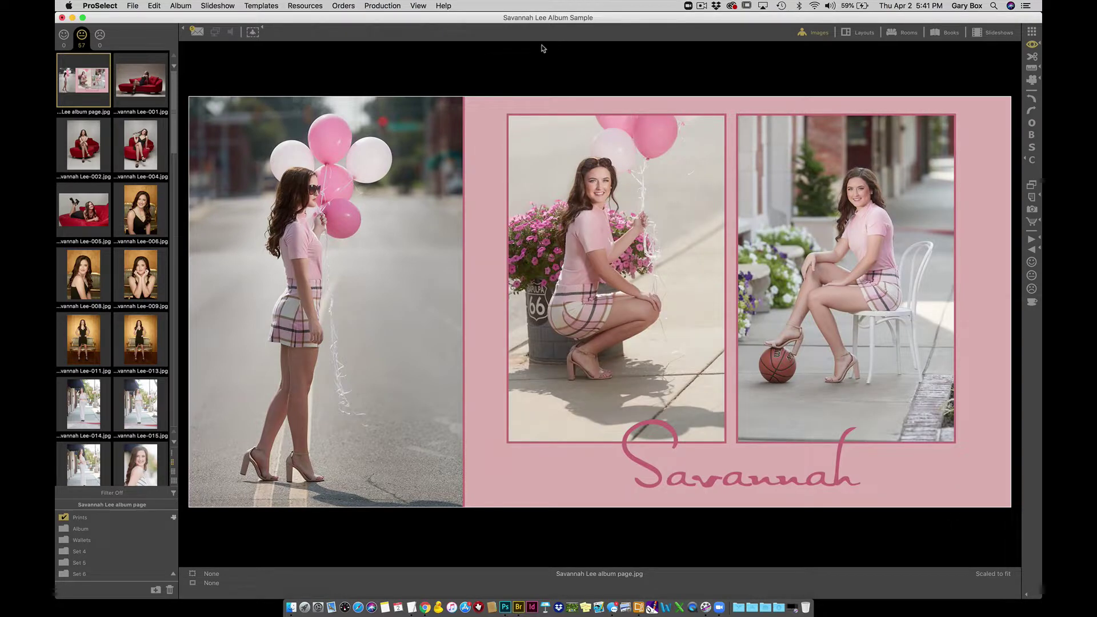
mouse_move(173, 102)
mouse_down()
mouse_move(196, 282)
mouse_move(193, 429)
mouse_move(167, 92)
mouse_up()
click(905, 34)
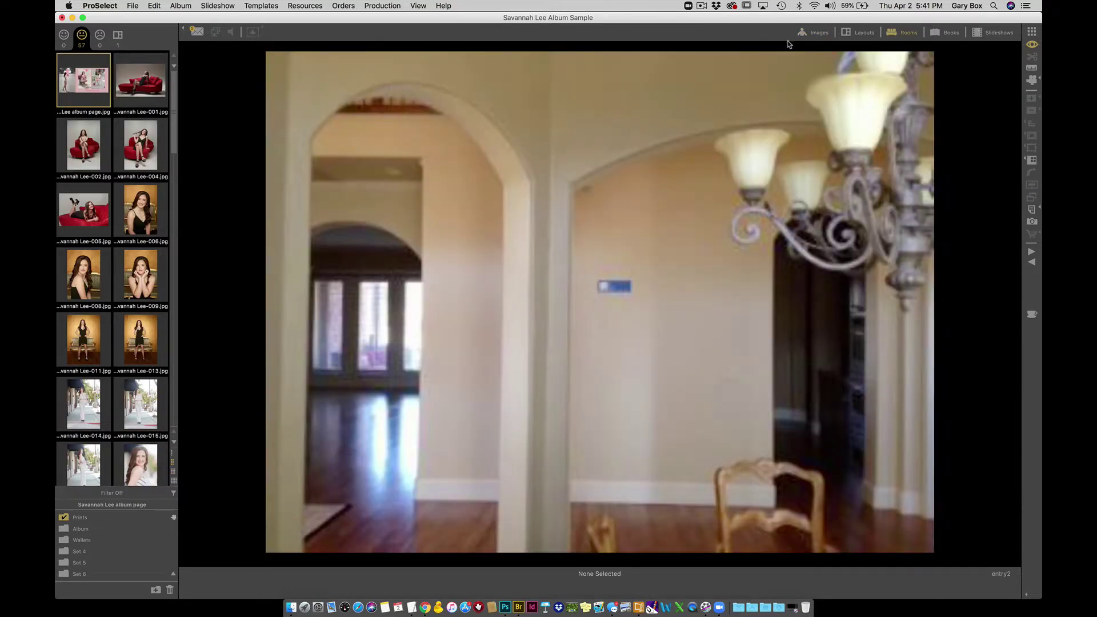
click(813, 32)
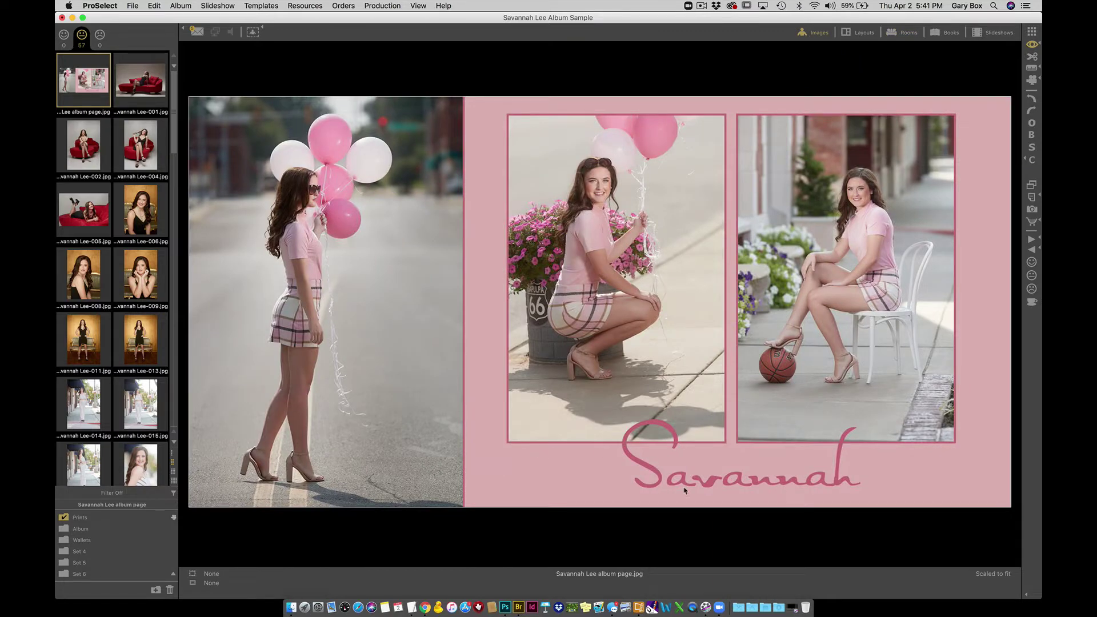
- Start a new Zoom meeting with computer audio and open its Invite window
click(719, 610)
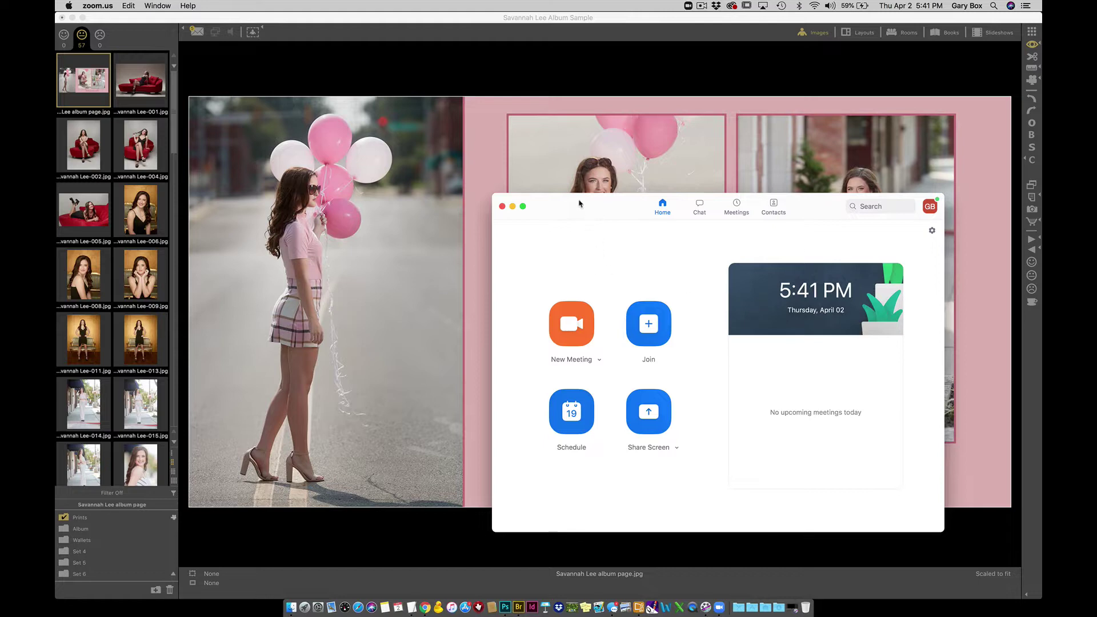
click(572, 323)
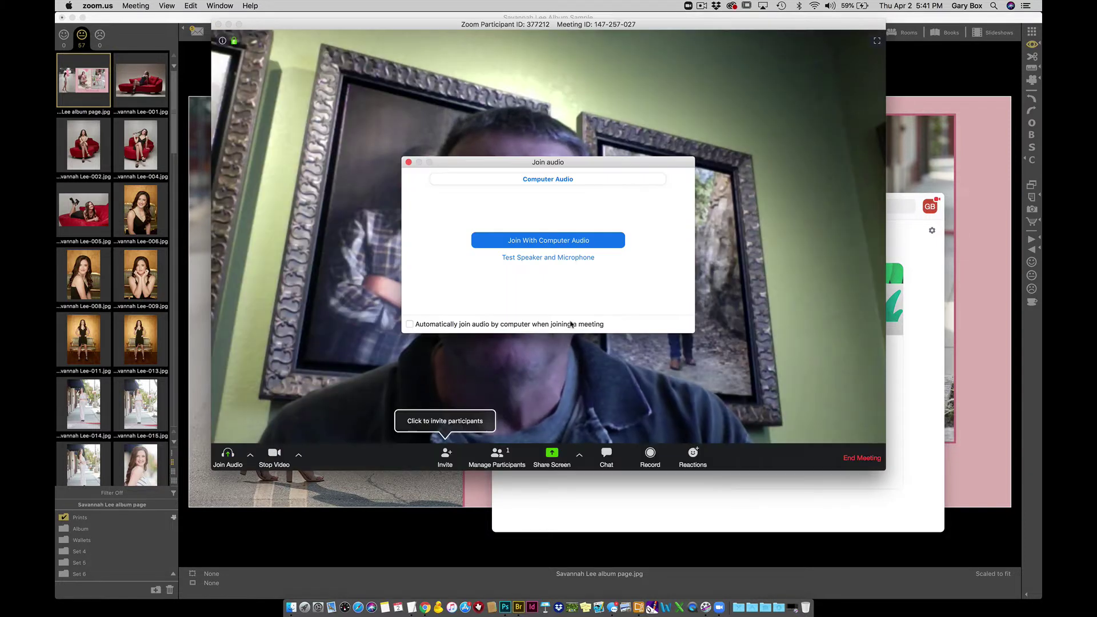
click(532, 241)
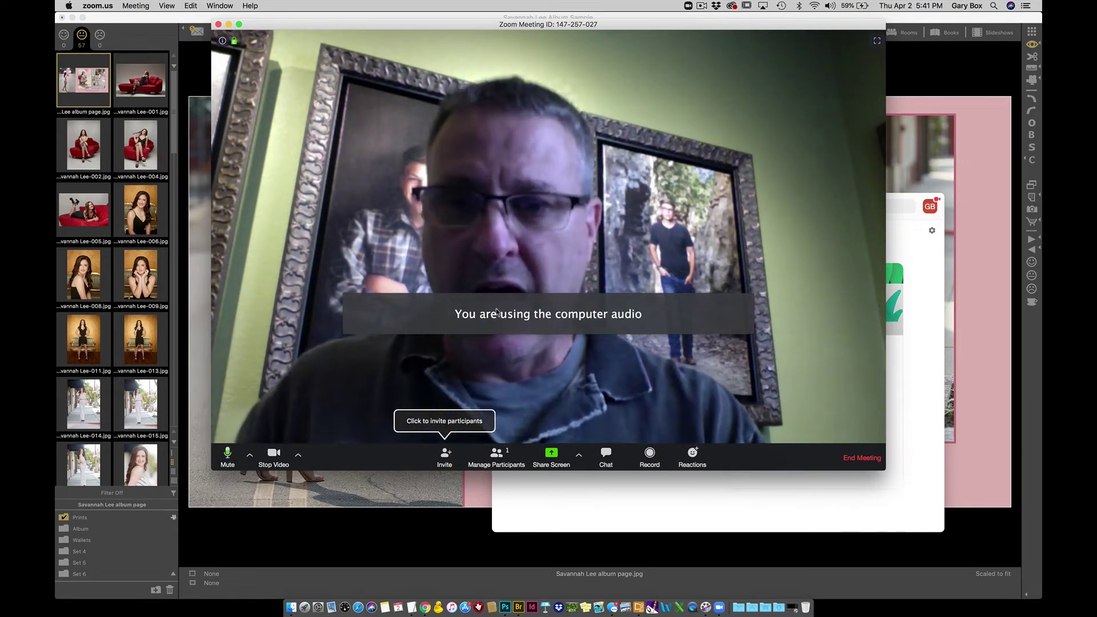
click(444, 457)
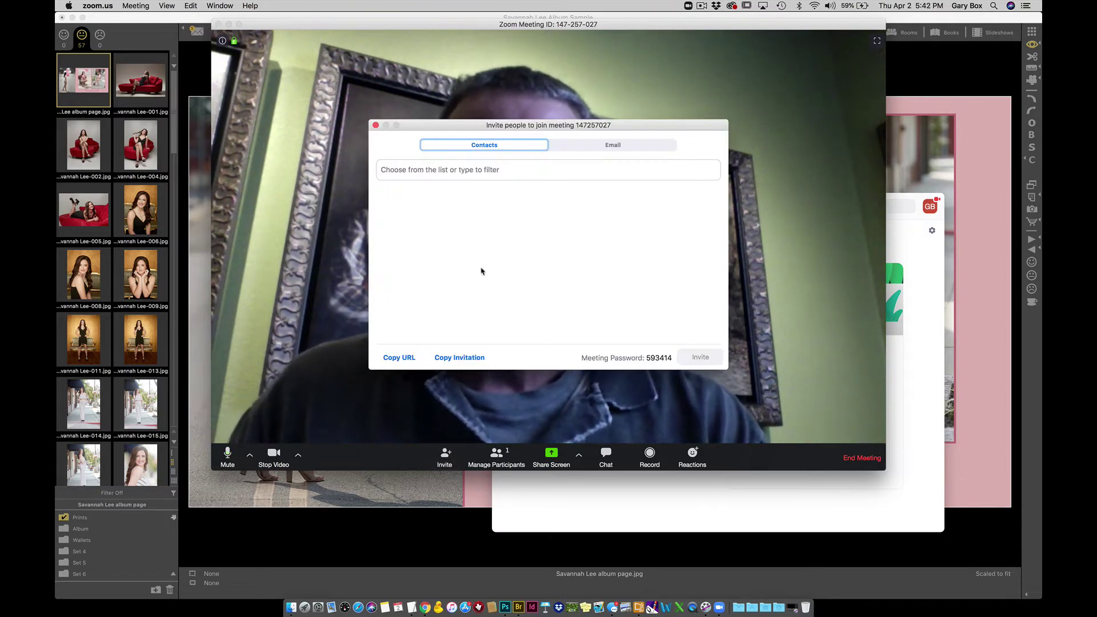
- Copy the invitation URL for meeting 147257027 to the clipboard
click(609, 145)
click(504, 144)
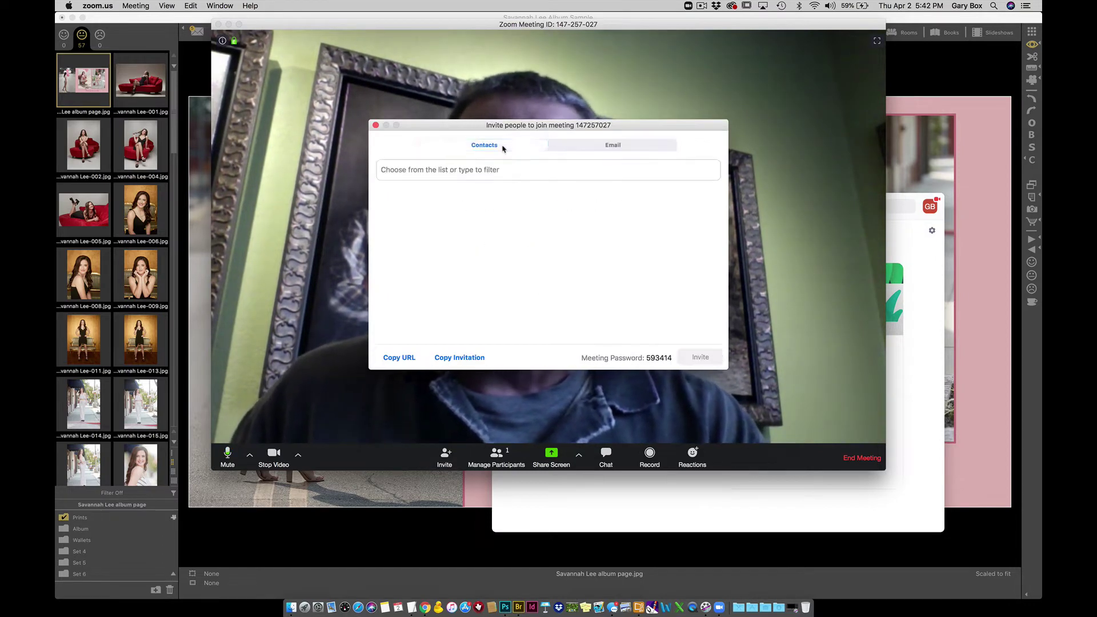
click(400, 359)
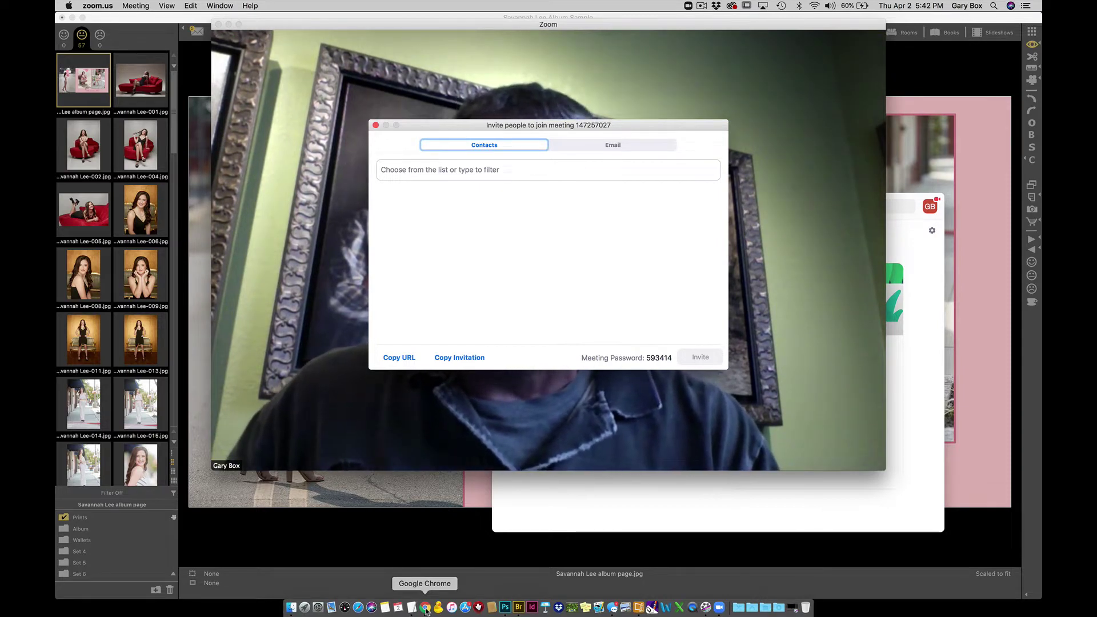
- Paste and send the Zoom meeting link in the Messenger chat, then minimize both Chrome windows
click(425, 609)
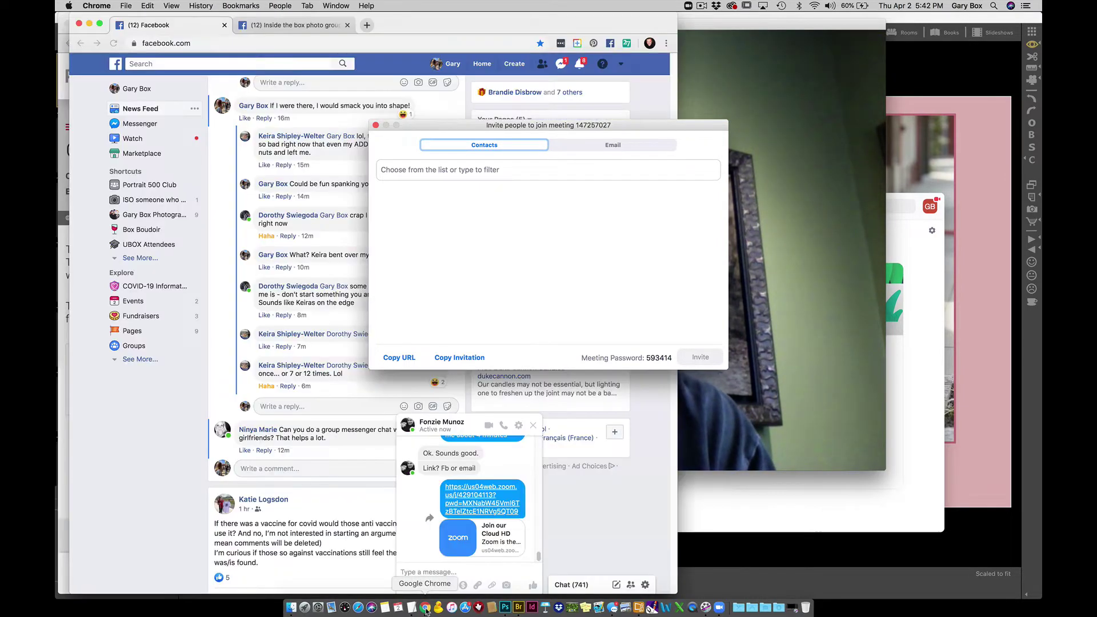
key(super+v)
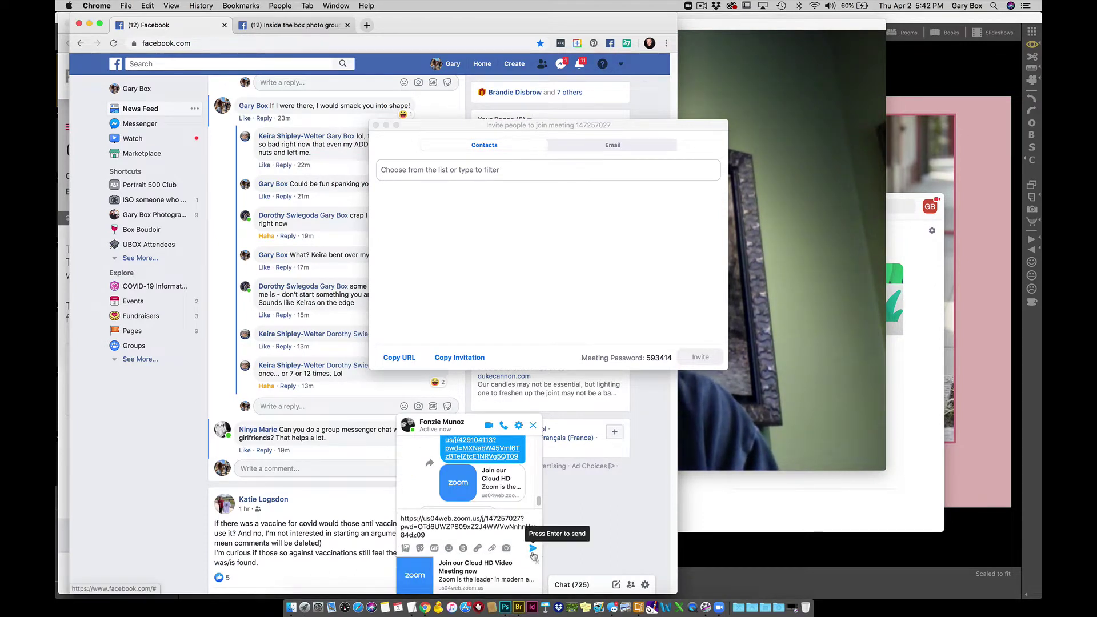
click(532, 550)
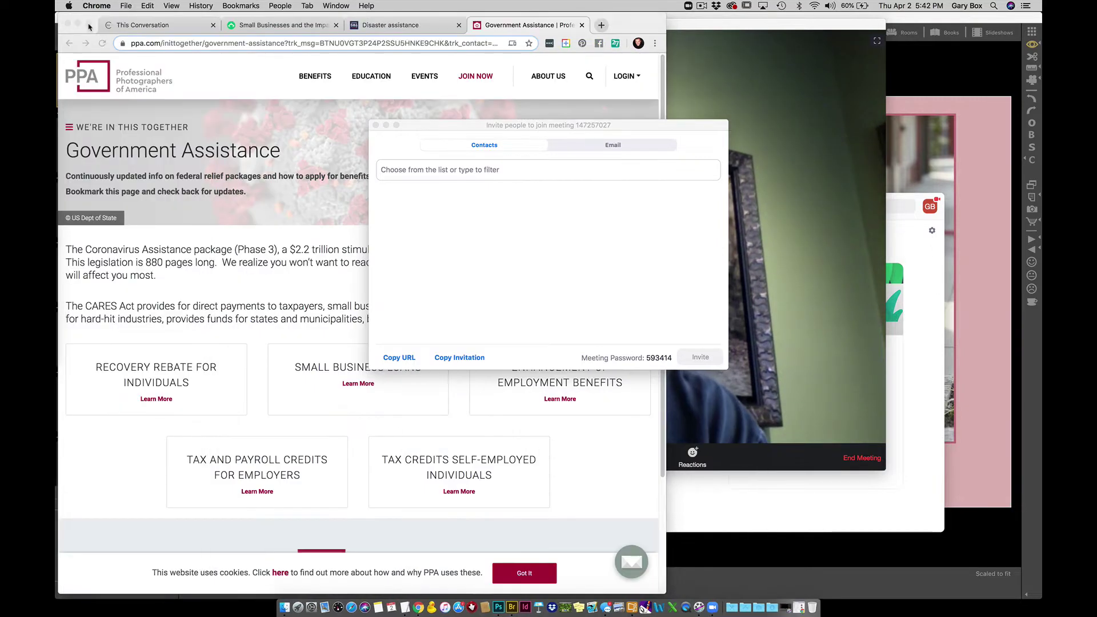
click(88, 24)
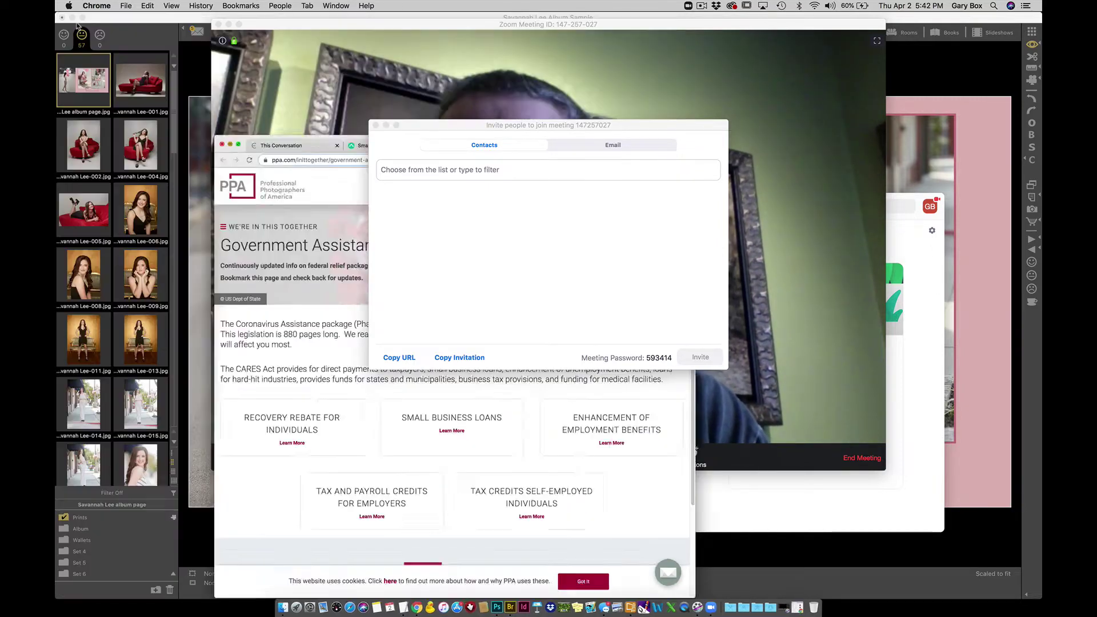
click(78, 24)
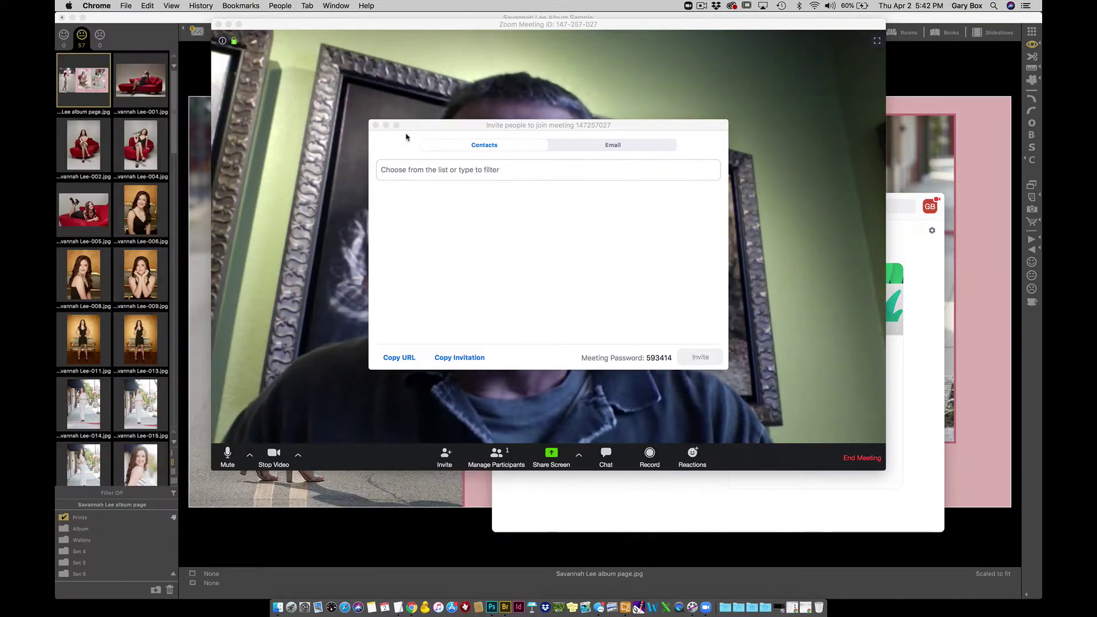
- Close the Invite window, wait for the participant to join, then bring Zoom's home window forward
click(376, 125)
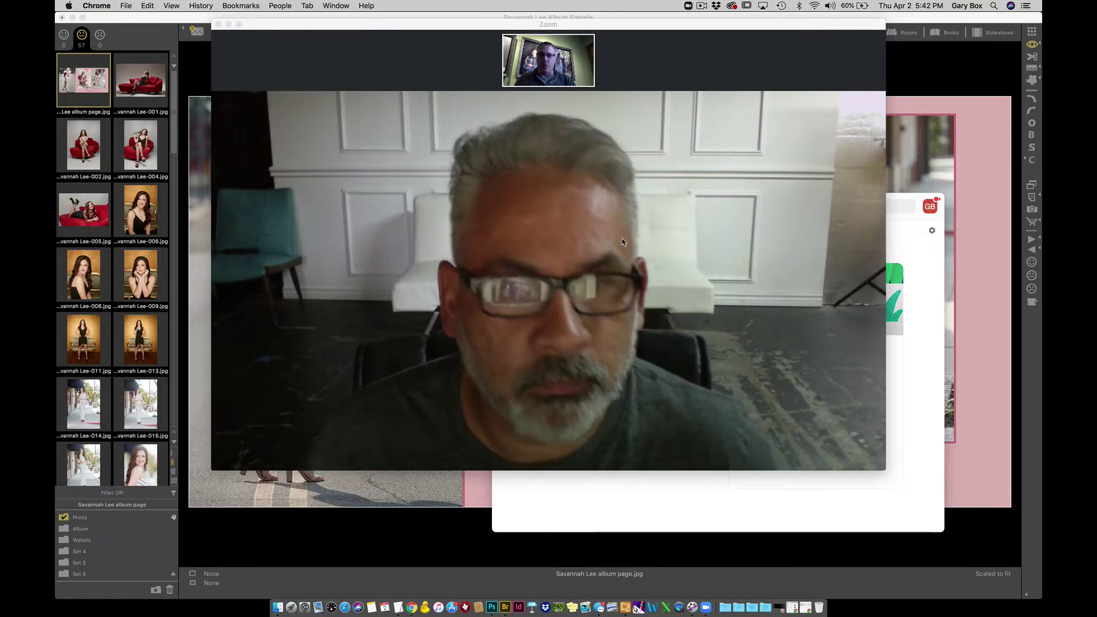
mouse_move(570, 219)
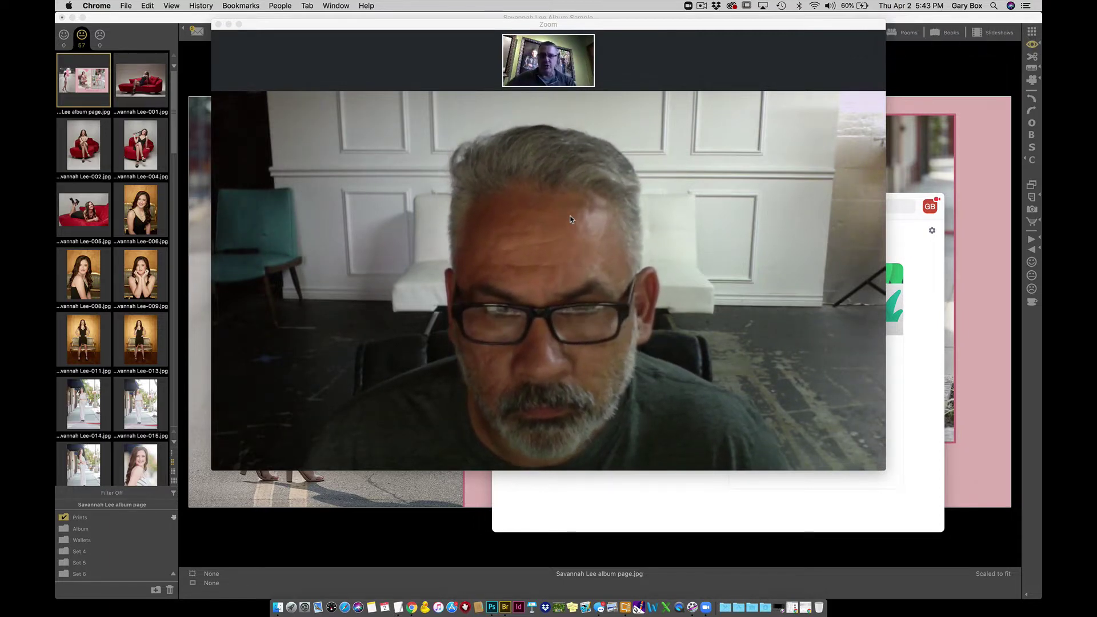
click(545, 515)
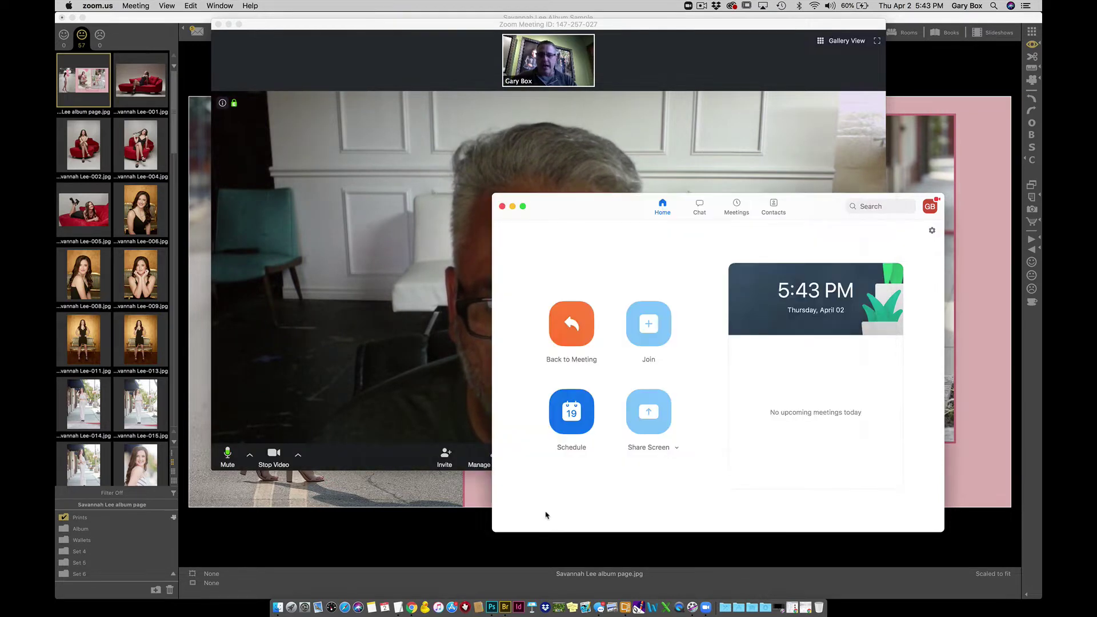
click(513, 207)
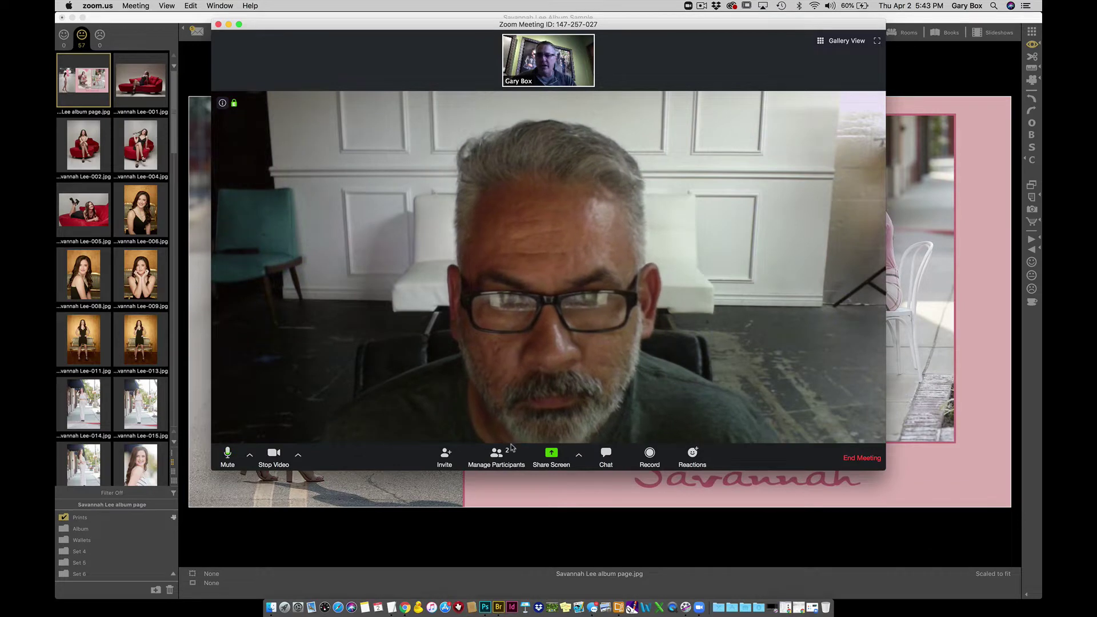
click(551, 457)
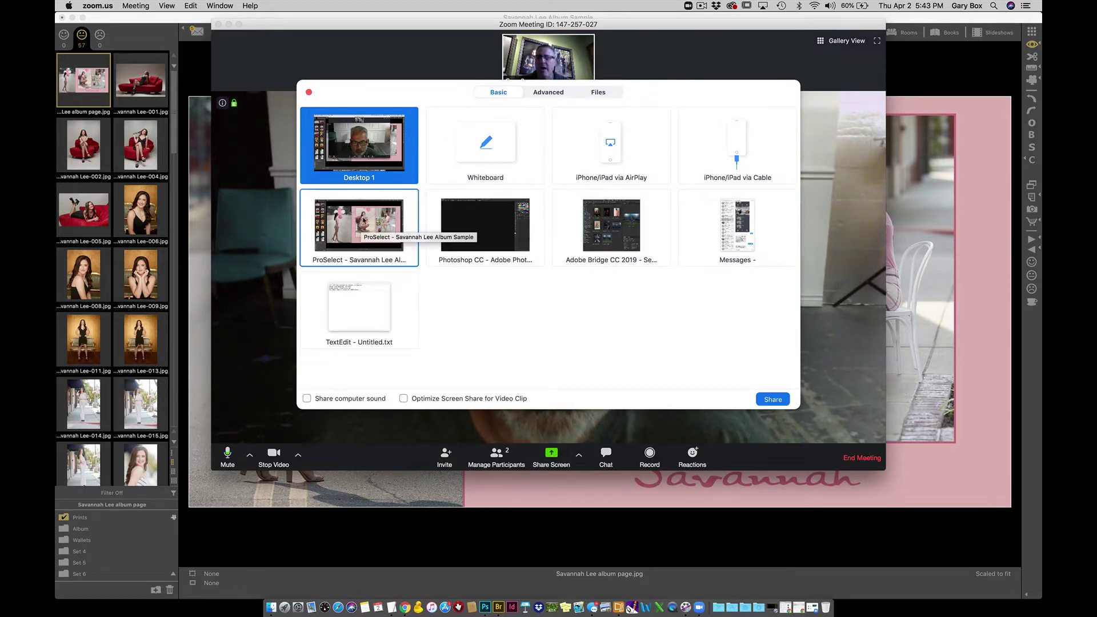
click(343, 227)
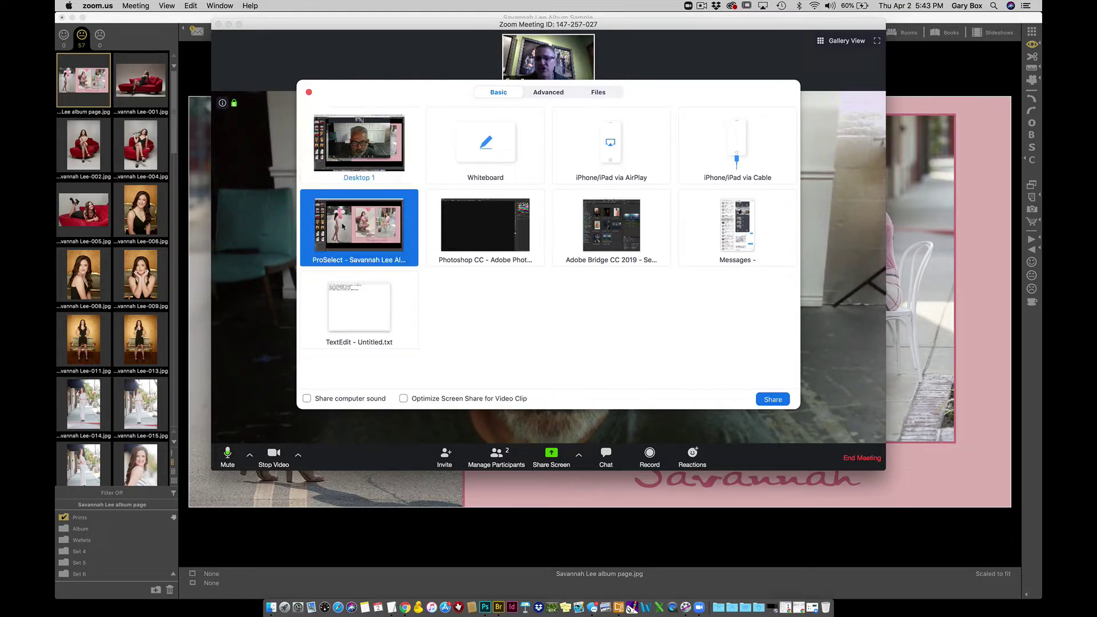
click(773, 399)
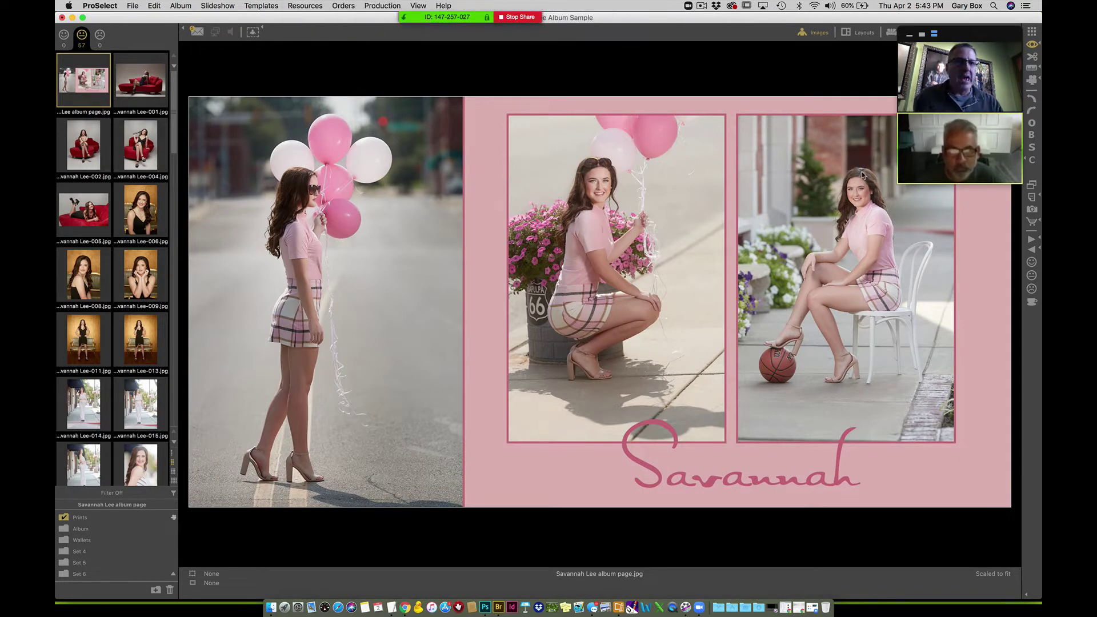
- Move the Zoom video thumbnails down and left, then start ProSelect's full-screen slideshow
mouse_move(961, 46)
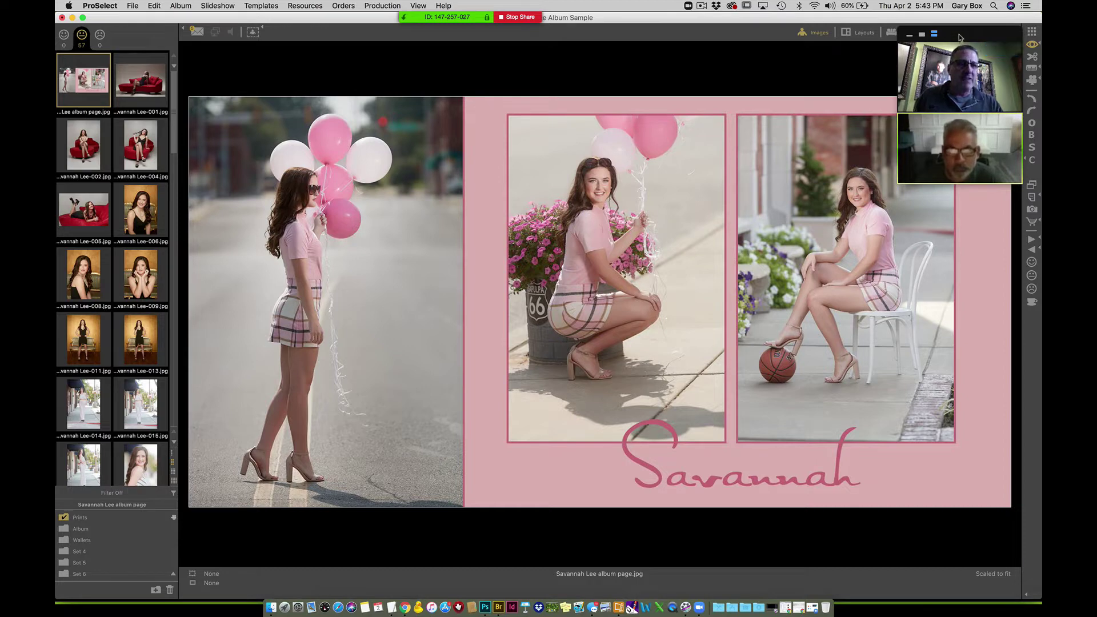
mouse_move(959, 46)
mouse_down()
mouse_move(939, 82)
mouse_move(960, 33)
mouse_move(975, 37)
mouse_up()
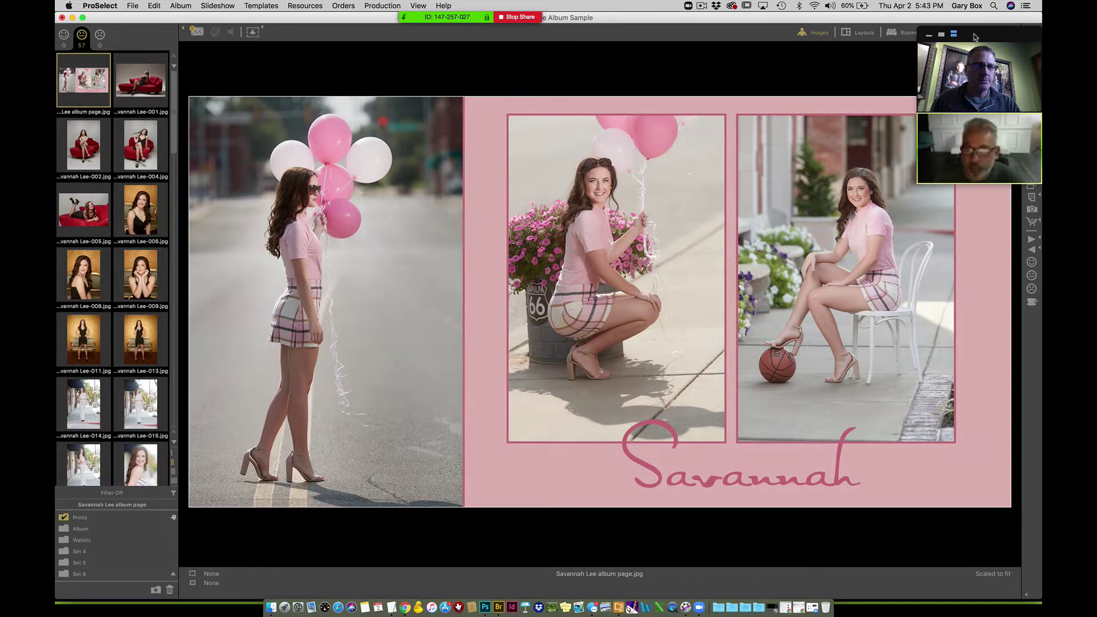
drag(975, 36, 940, 456)
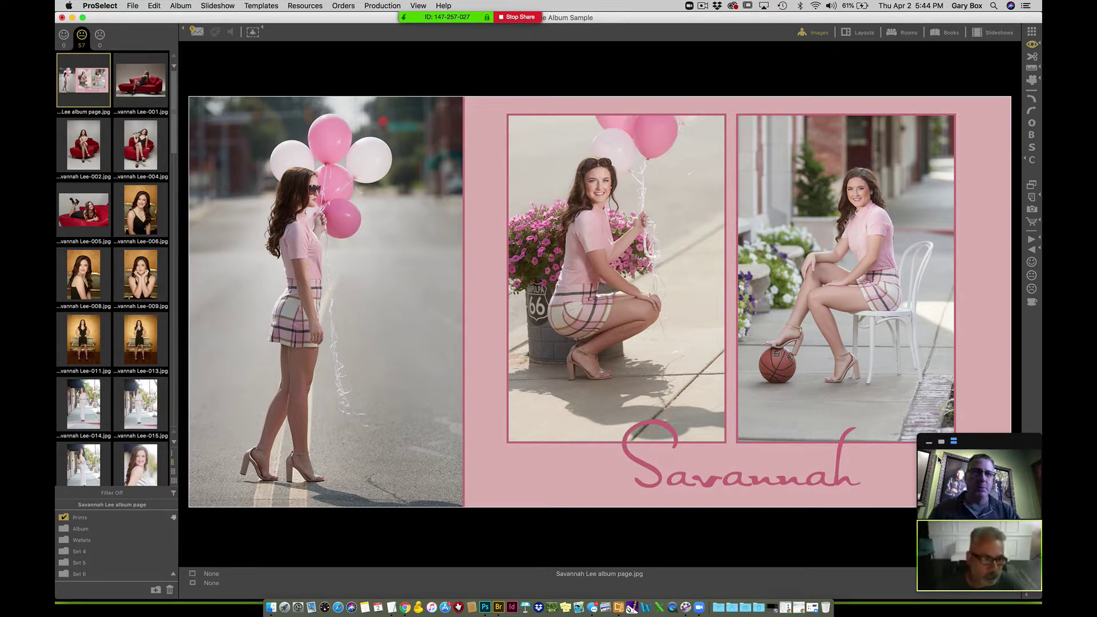
click(1033, 81)
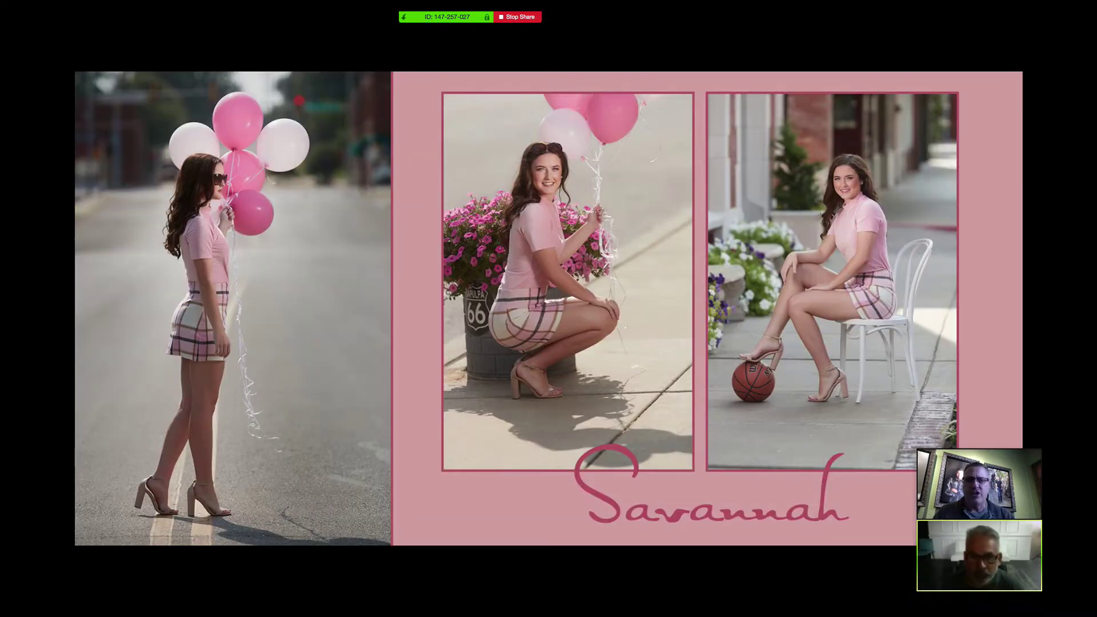
- Advance the slideshow through the red sofa and gold settee portraits
key(Right)
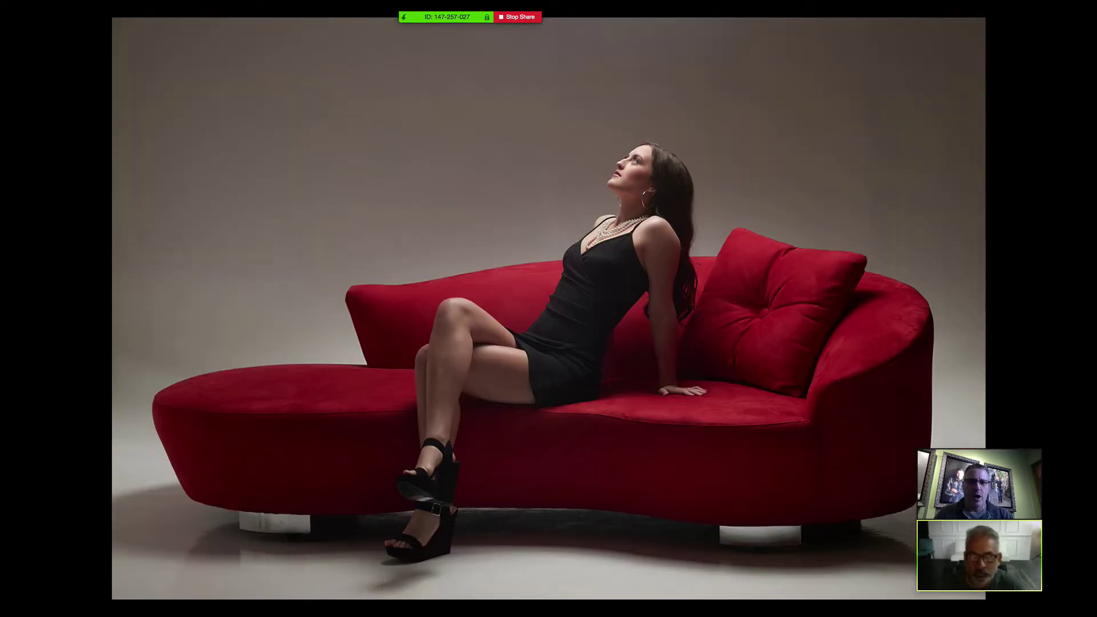
key(Right)
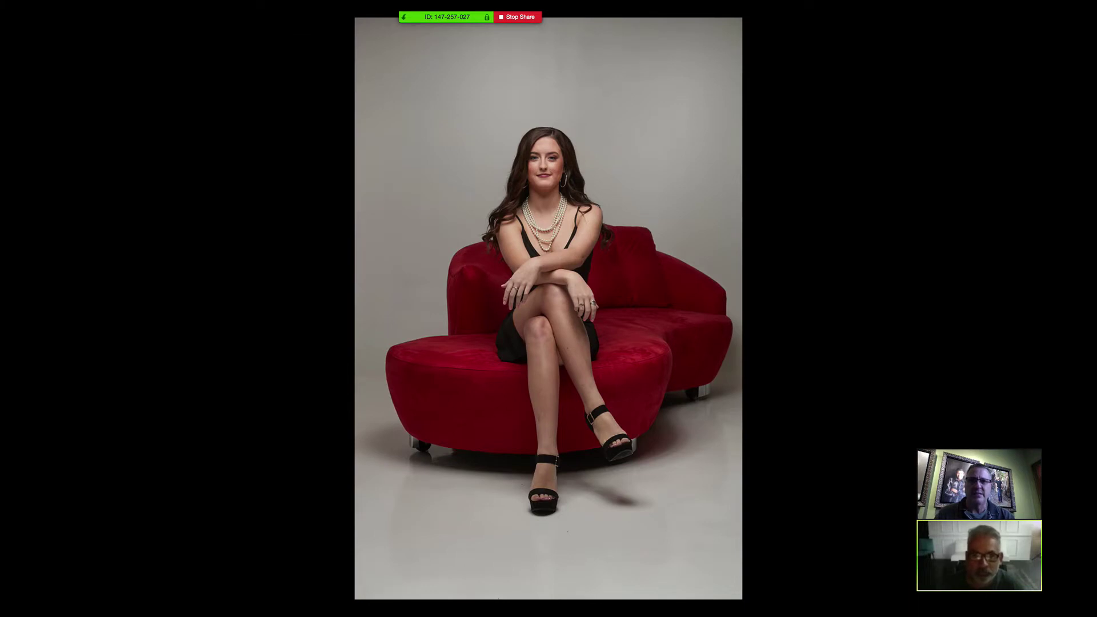
key(Right)
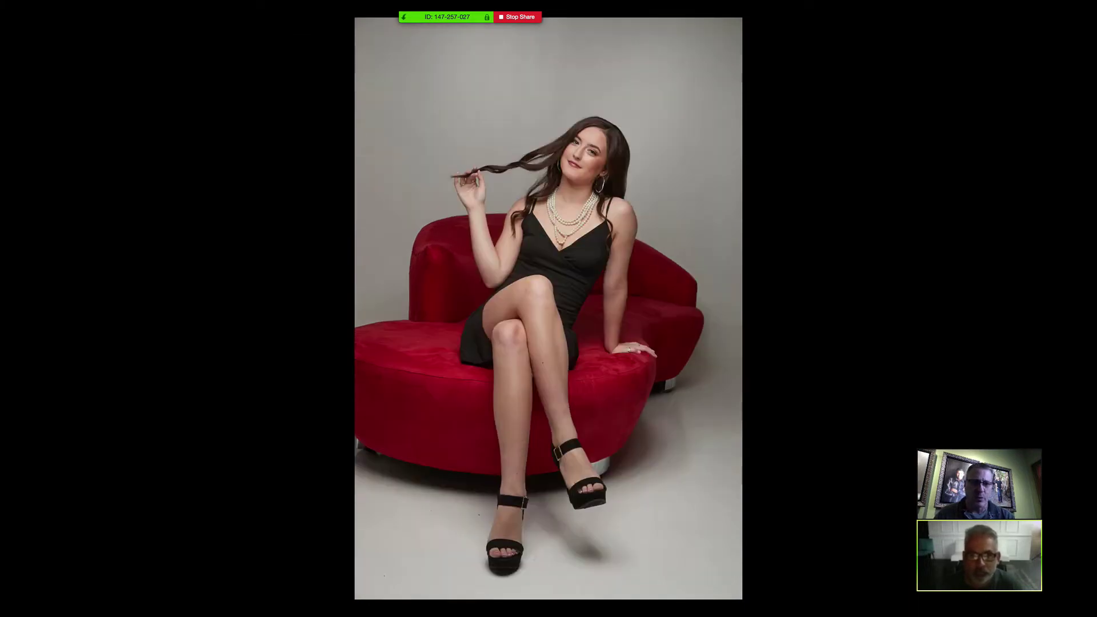
key(Right)
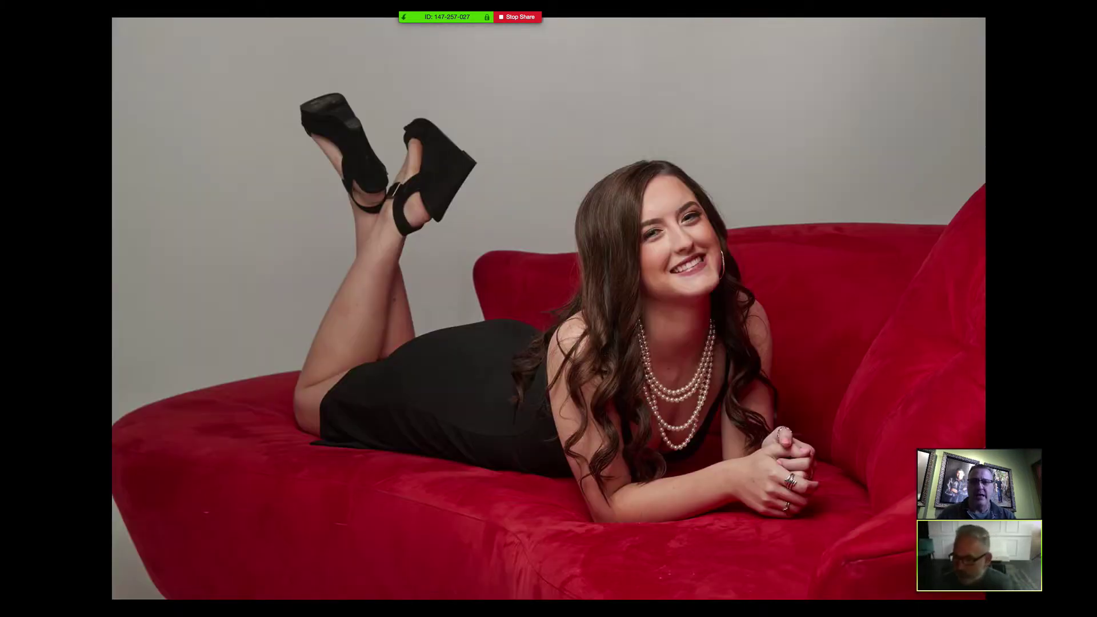
key(Right)
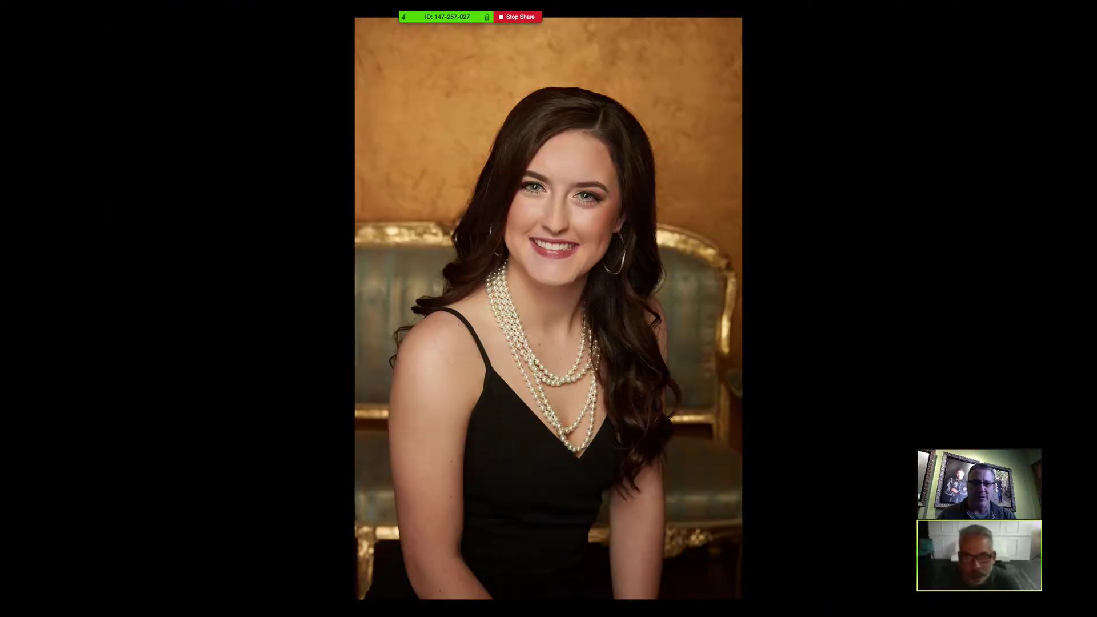
key(Right)
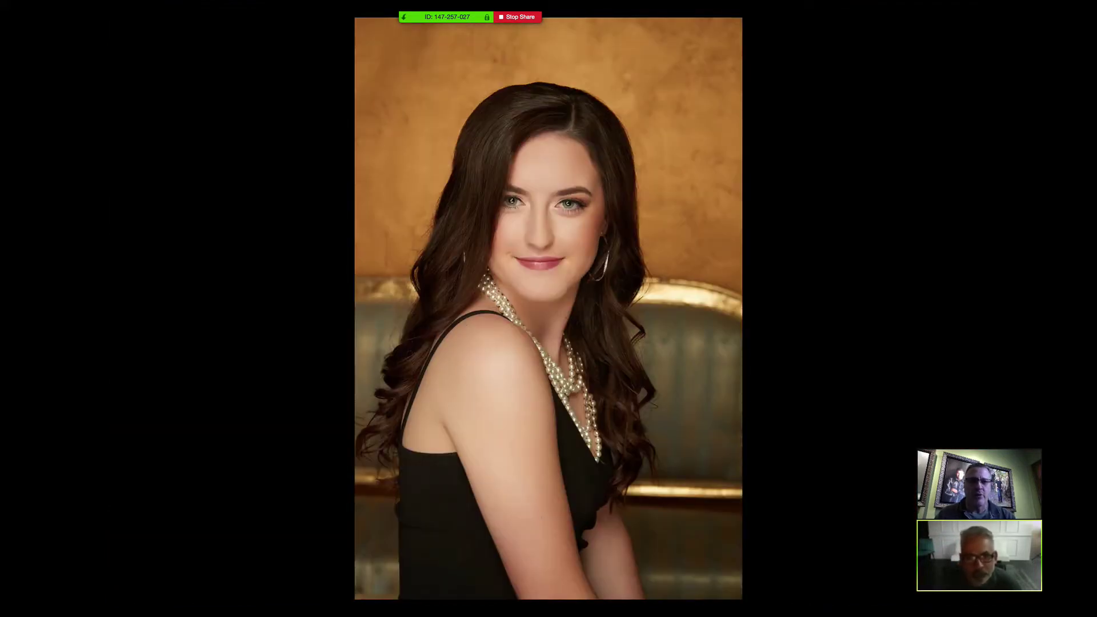
key(Right)
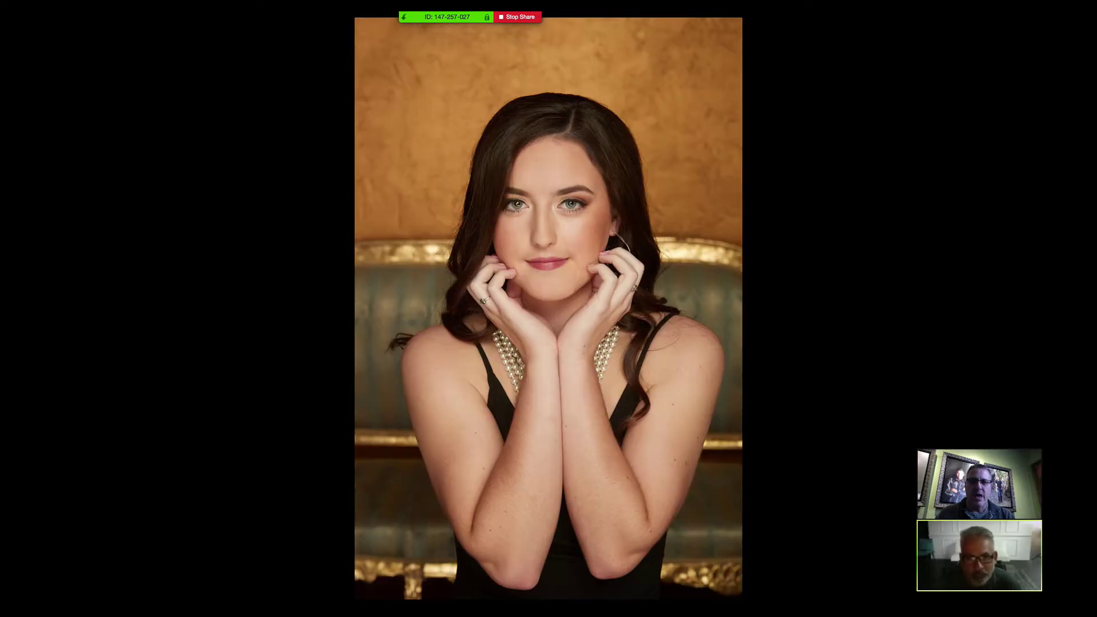
key(Right)
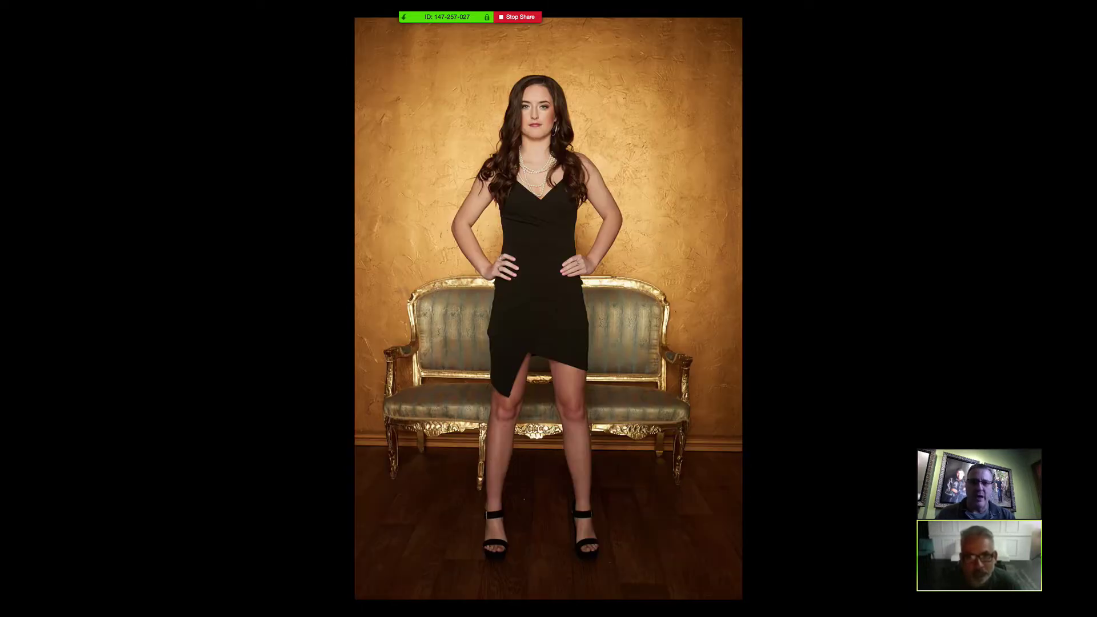
key(Right)
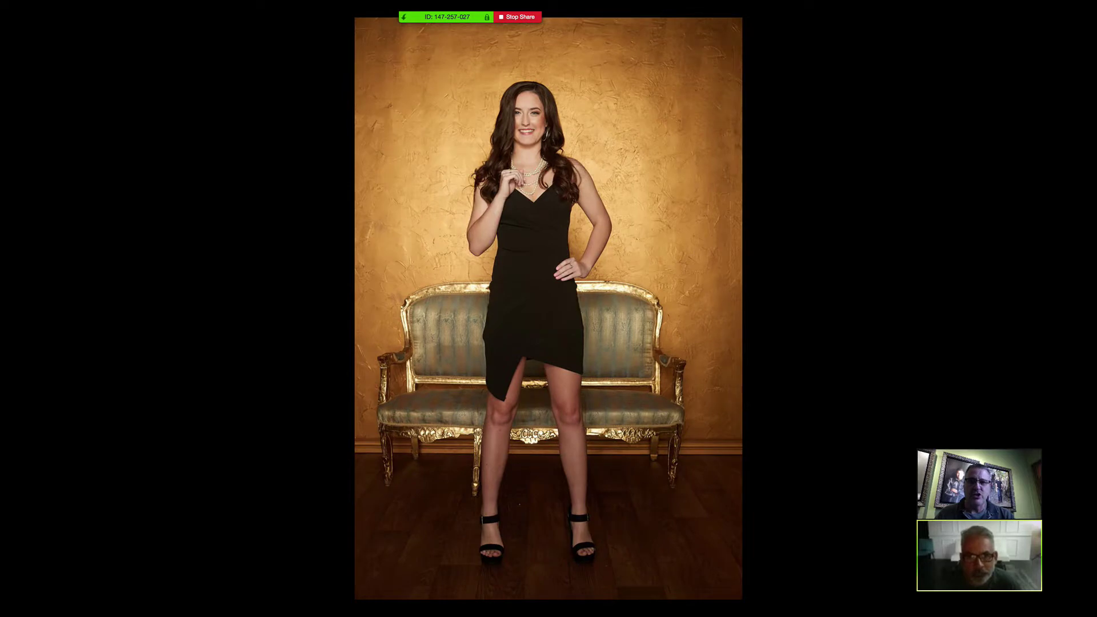
- Advance through the striped-outfit street photos, wooden-steps shot and chin-on-hand close-ups
key(Right)
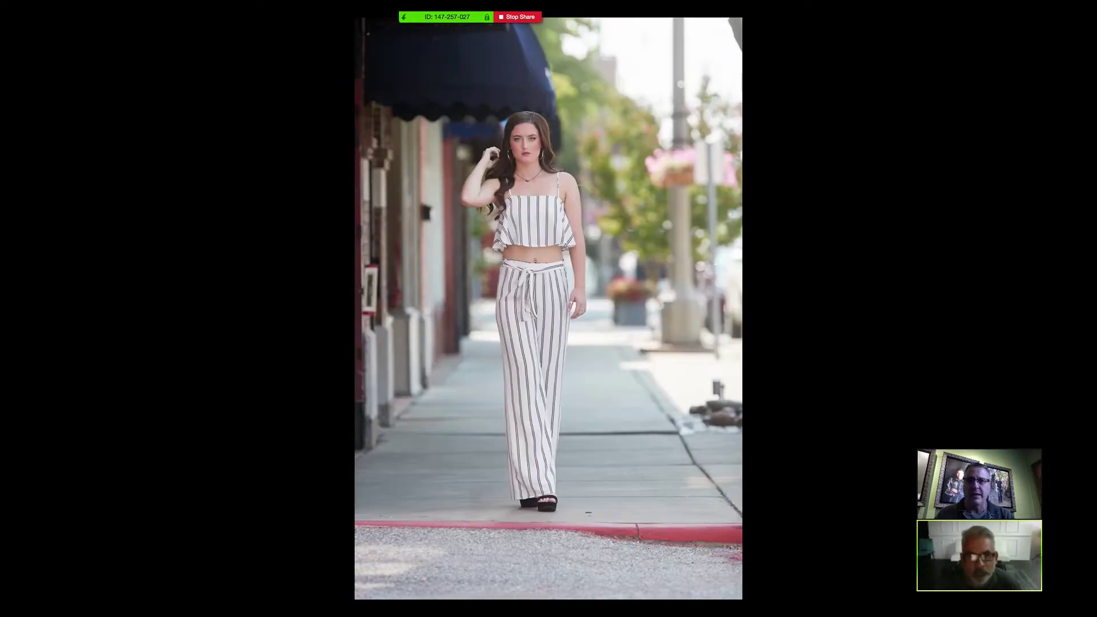
key(Right)
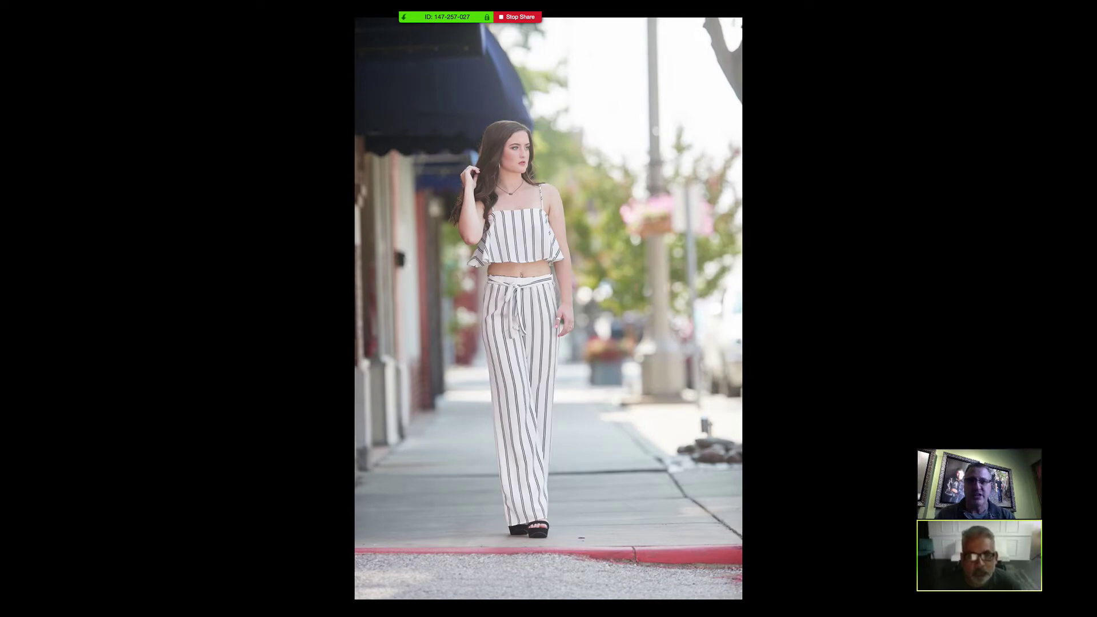
key(Right)
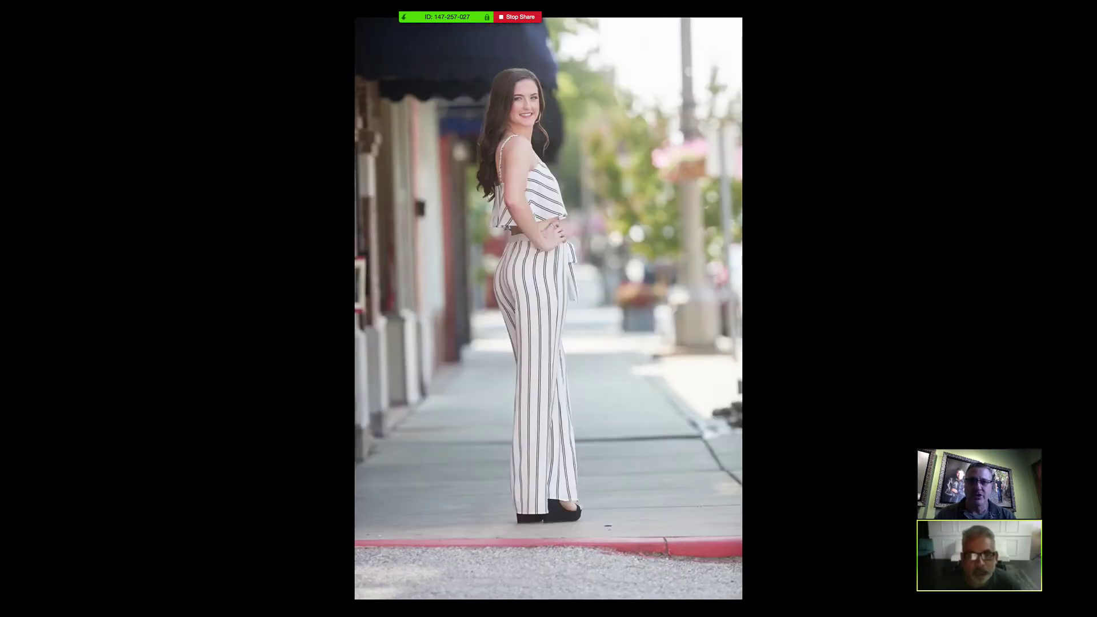
key(Right)
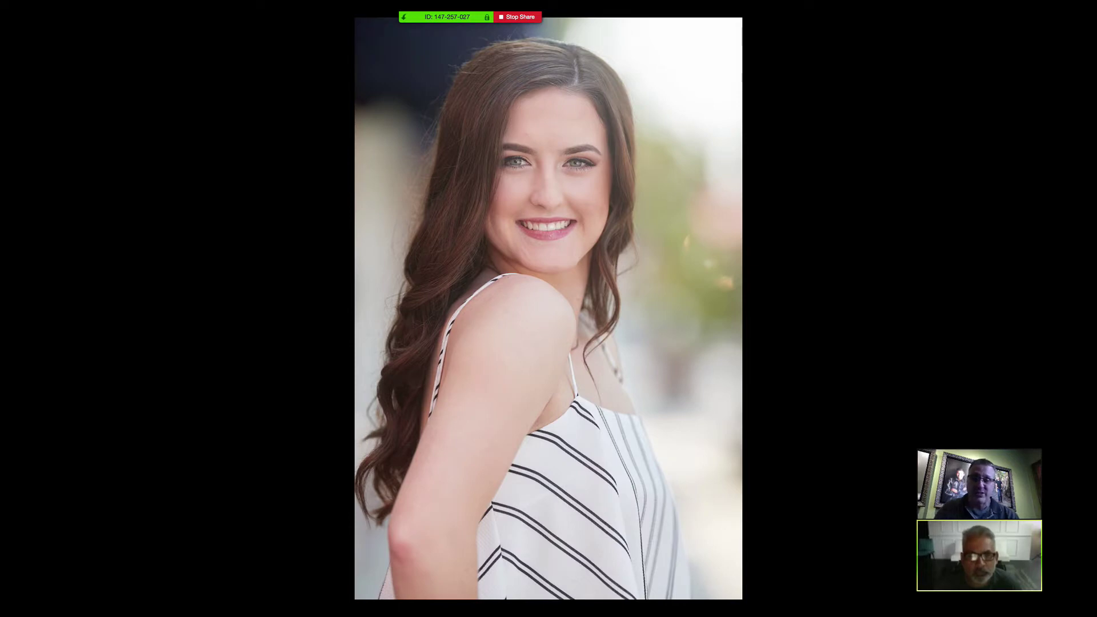
key(Right)
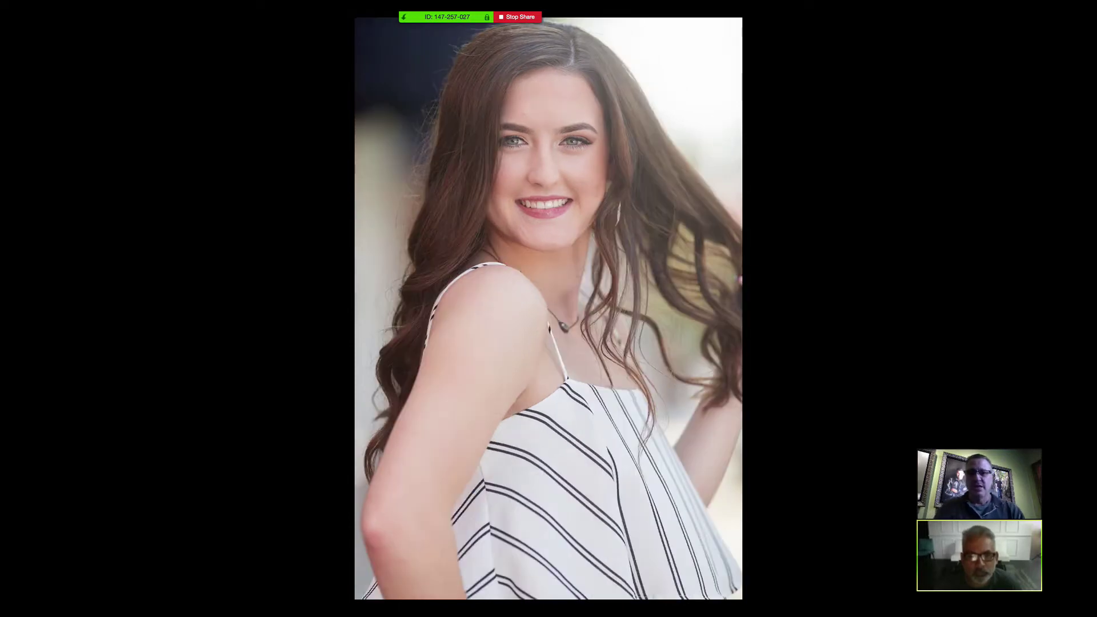
key(Right)
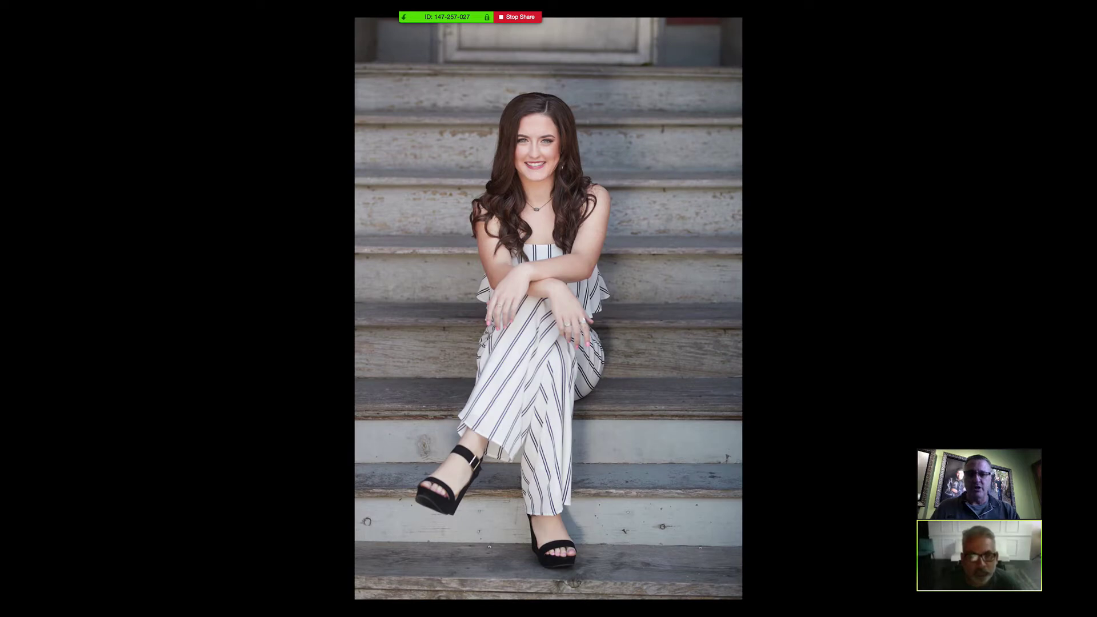
key(Right)
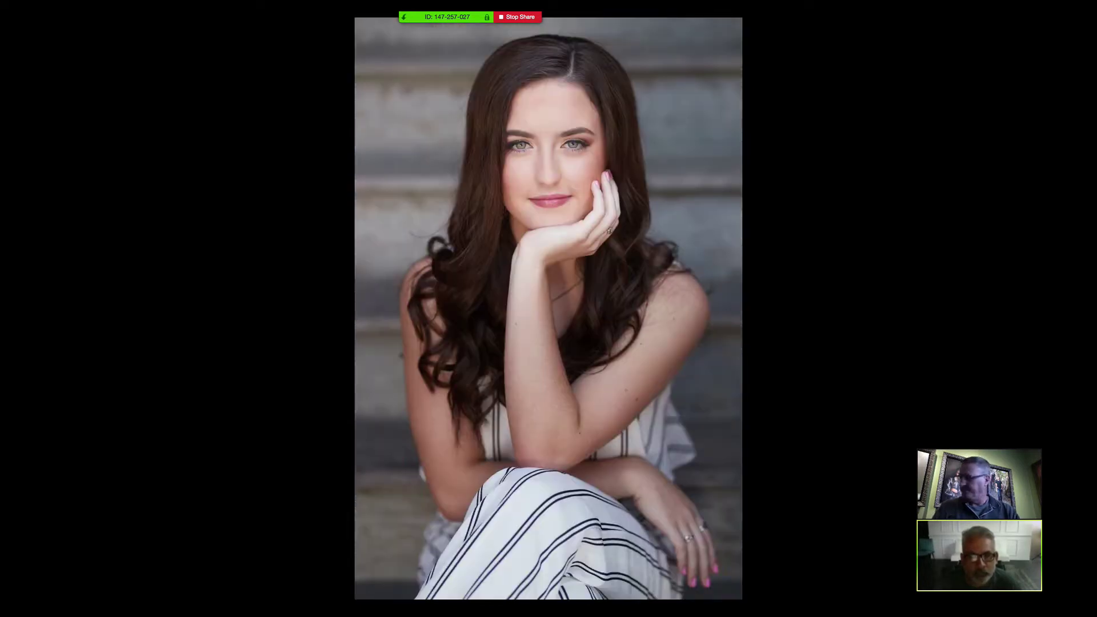
key(Right)
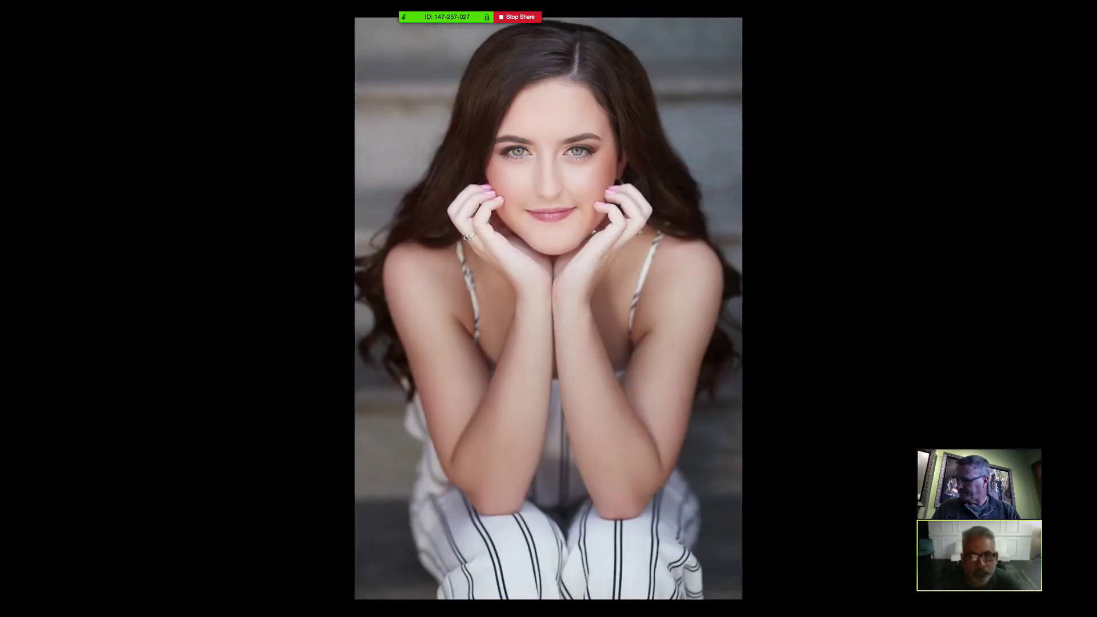
- Advance through the pink balloon, white chair and cheerleader photos to the reclining cheerleader
key(Right)
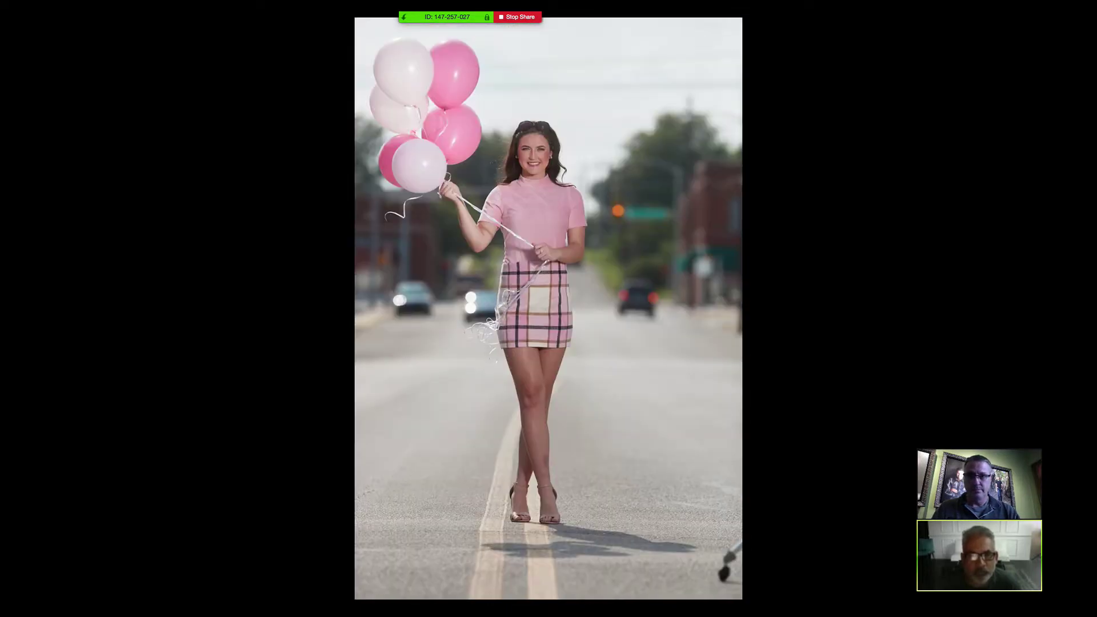
key(Right)
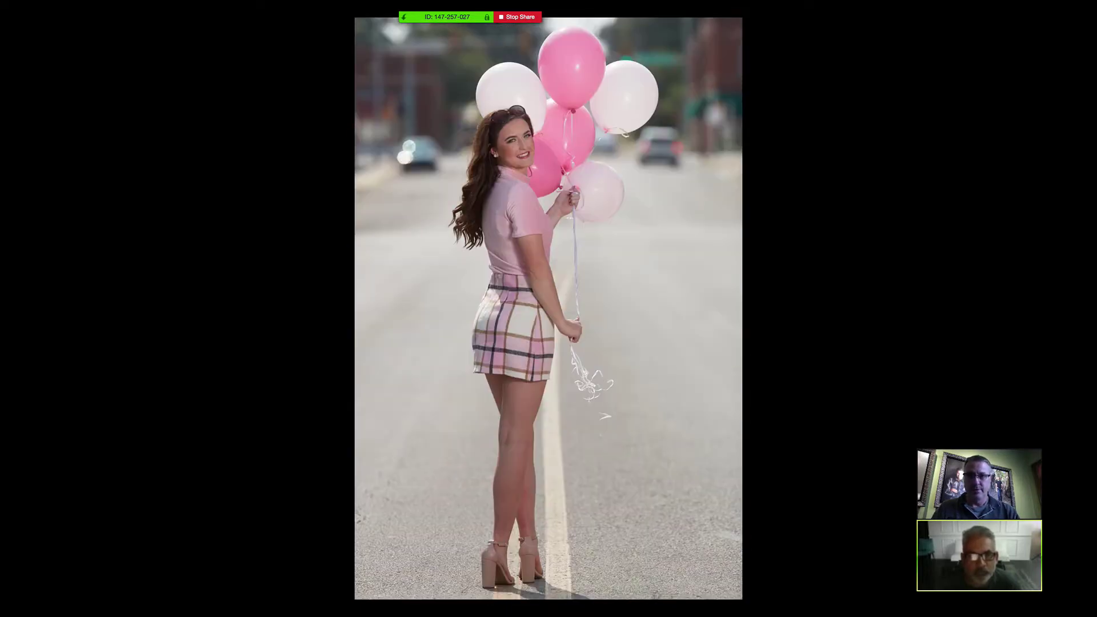
key(Right)
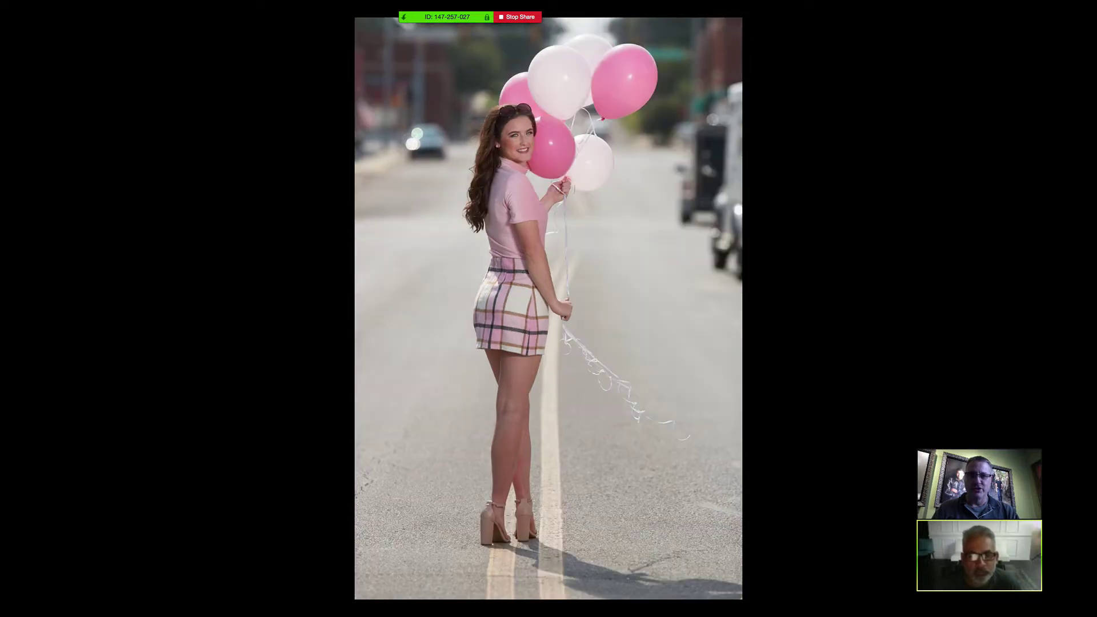
key(Right)
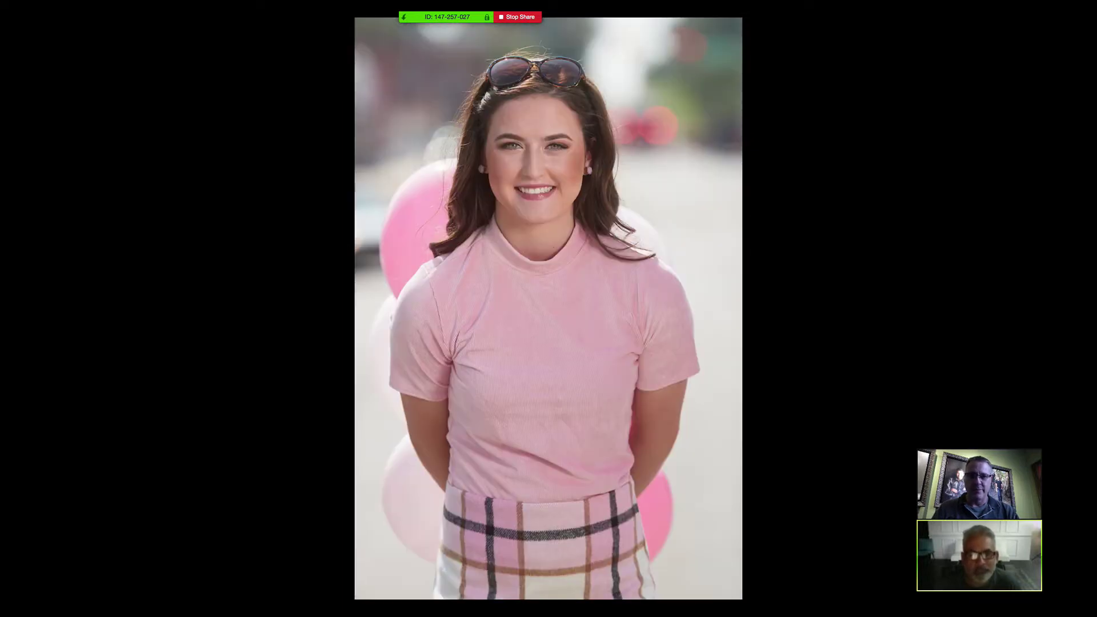
key(Right)
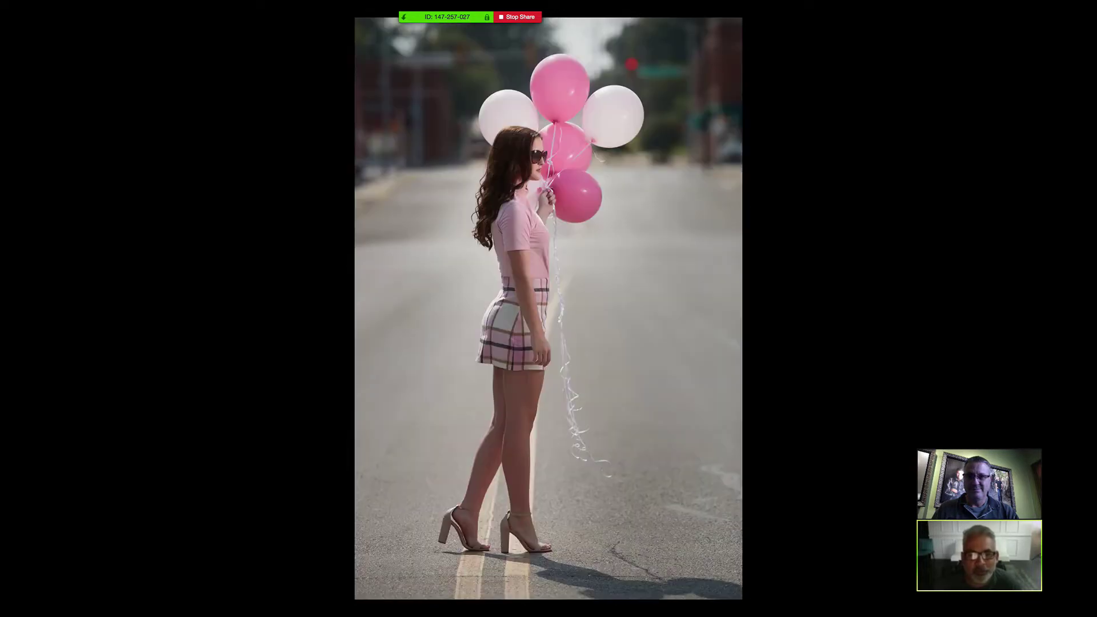
key(Right)
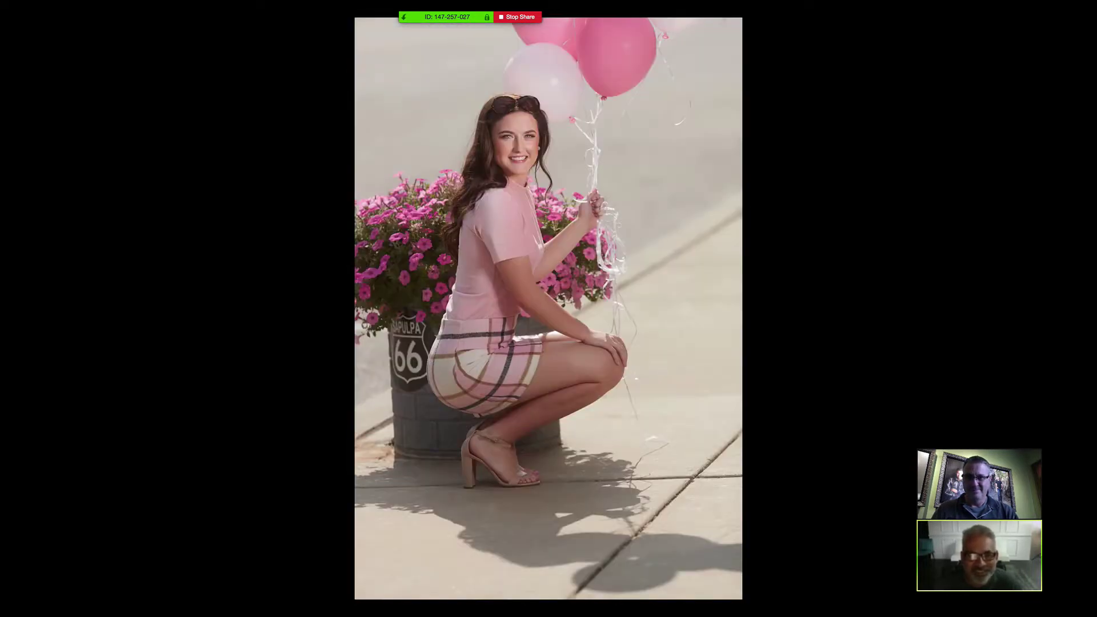
key(Right)
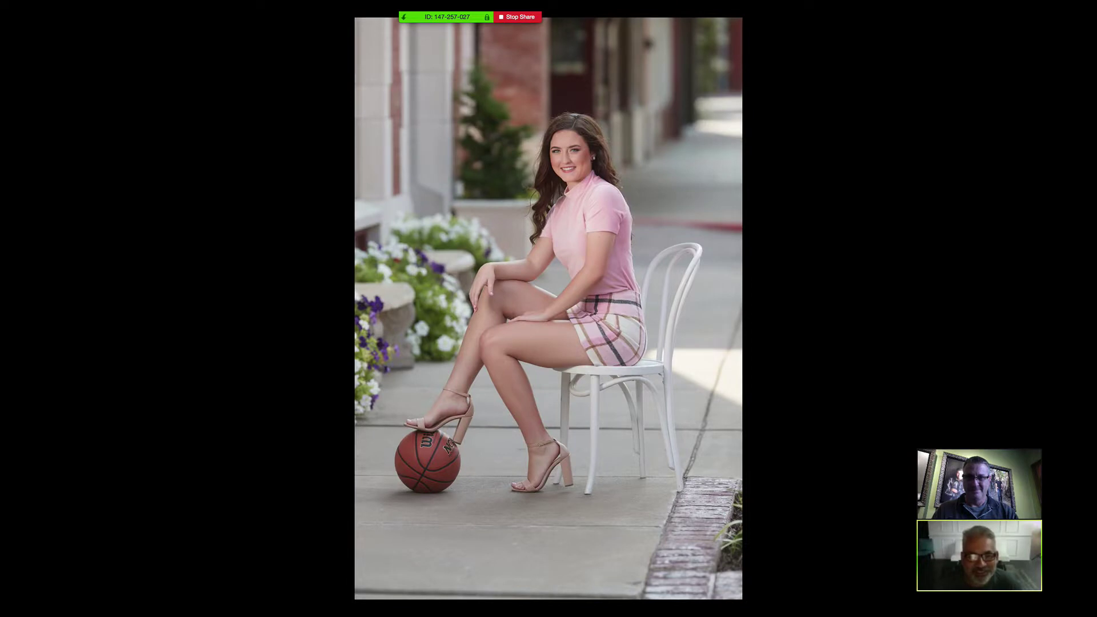
key(Right)
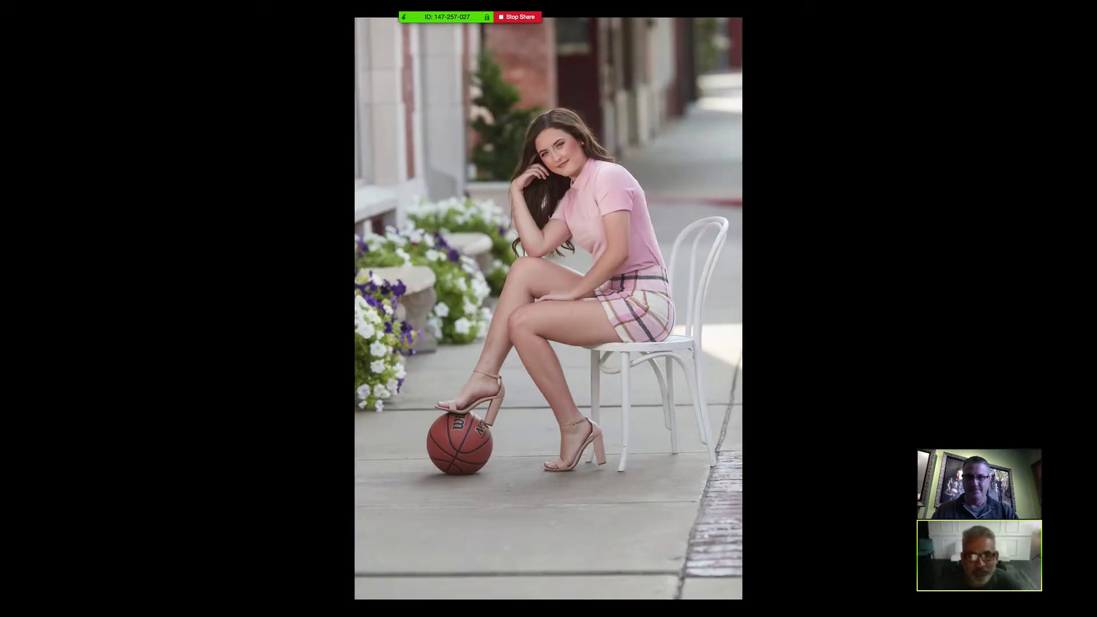
key(Right)
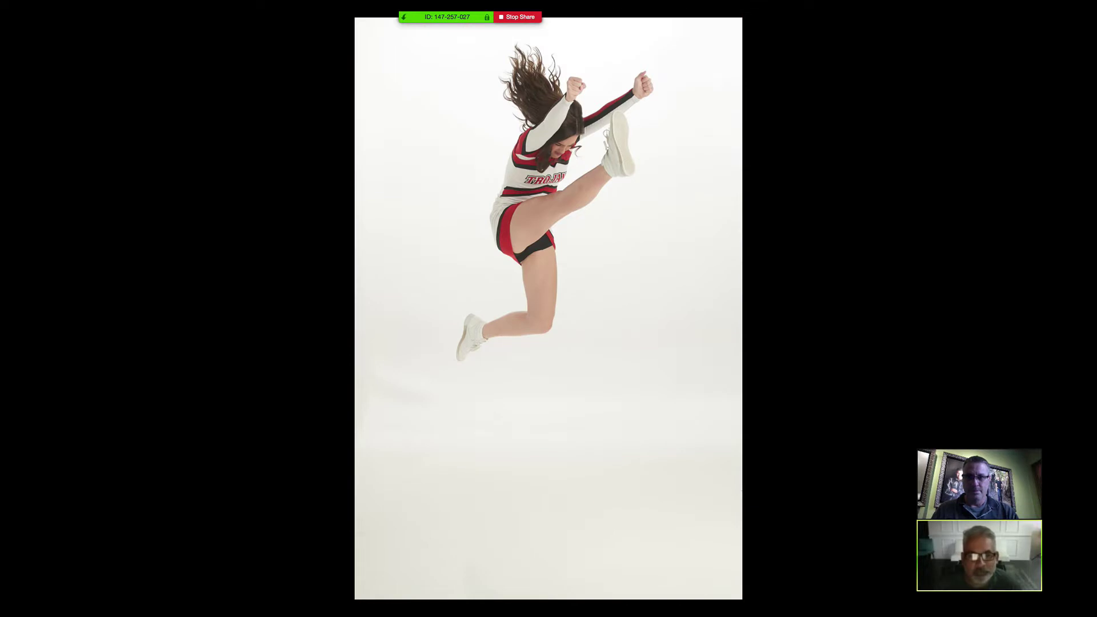
key(Right)
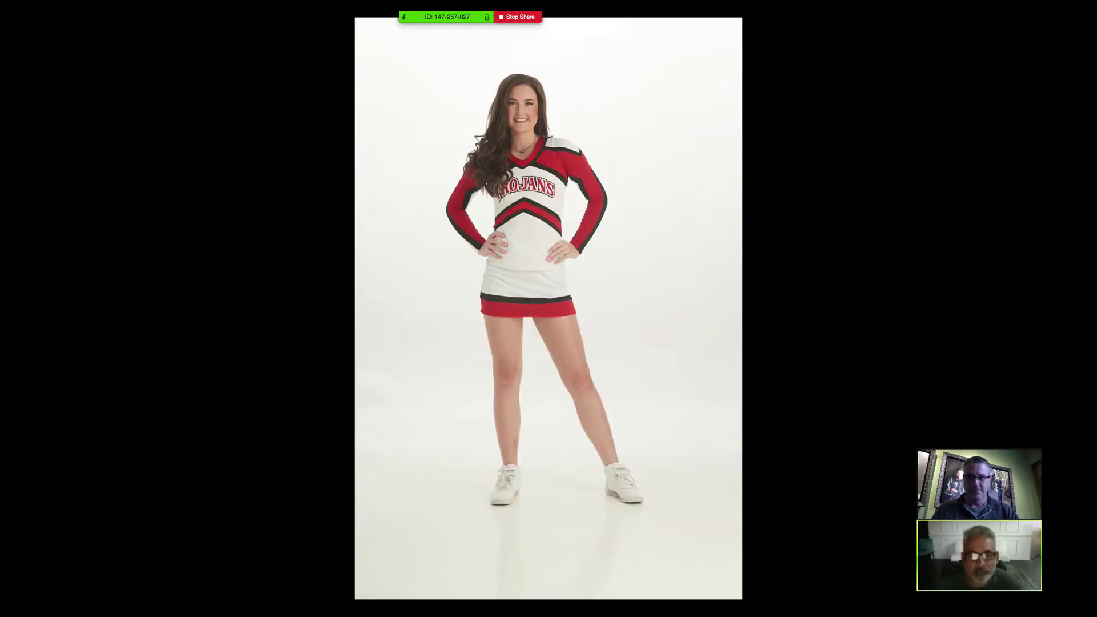
key(Right)
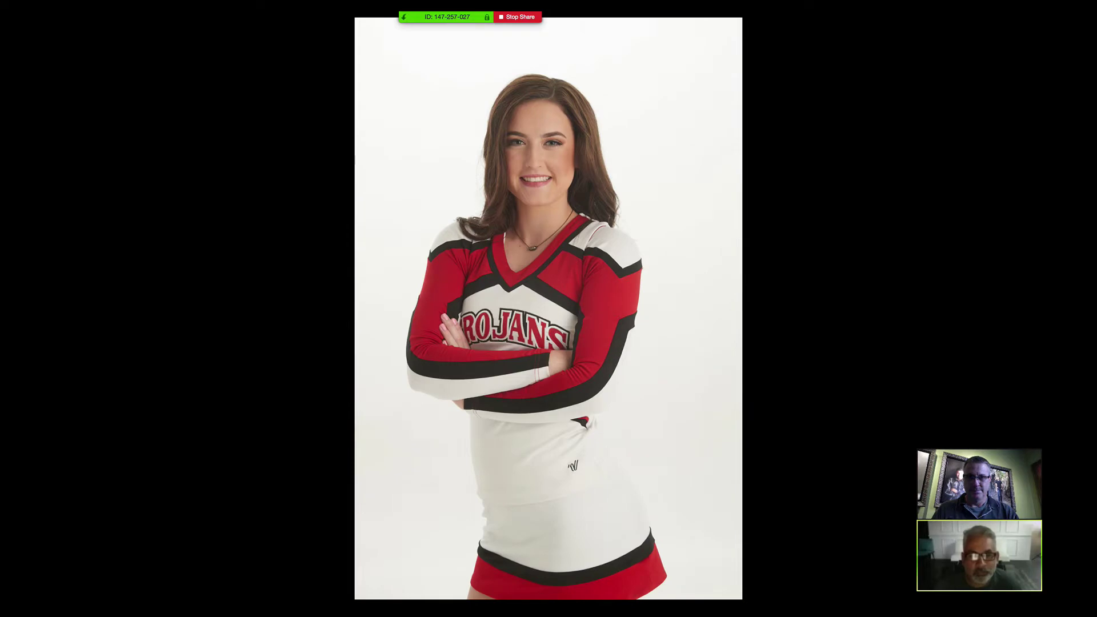
key(Right)
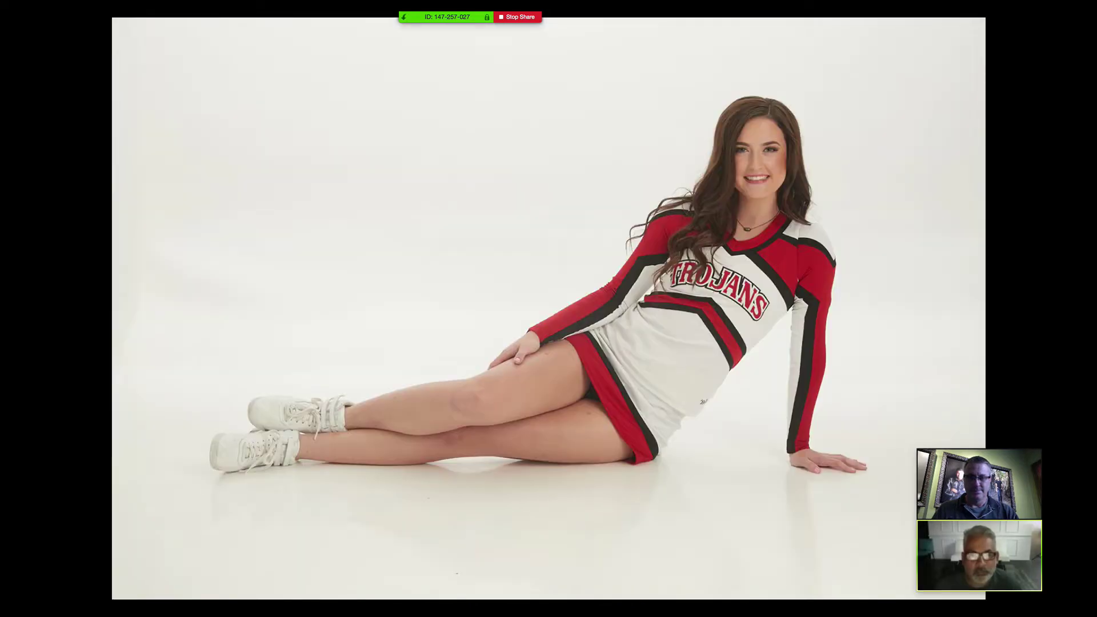
- Advance through the couple-by-flag, carousel horse and red truck photos
key(Right)
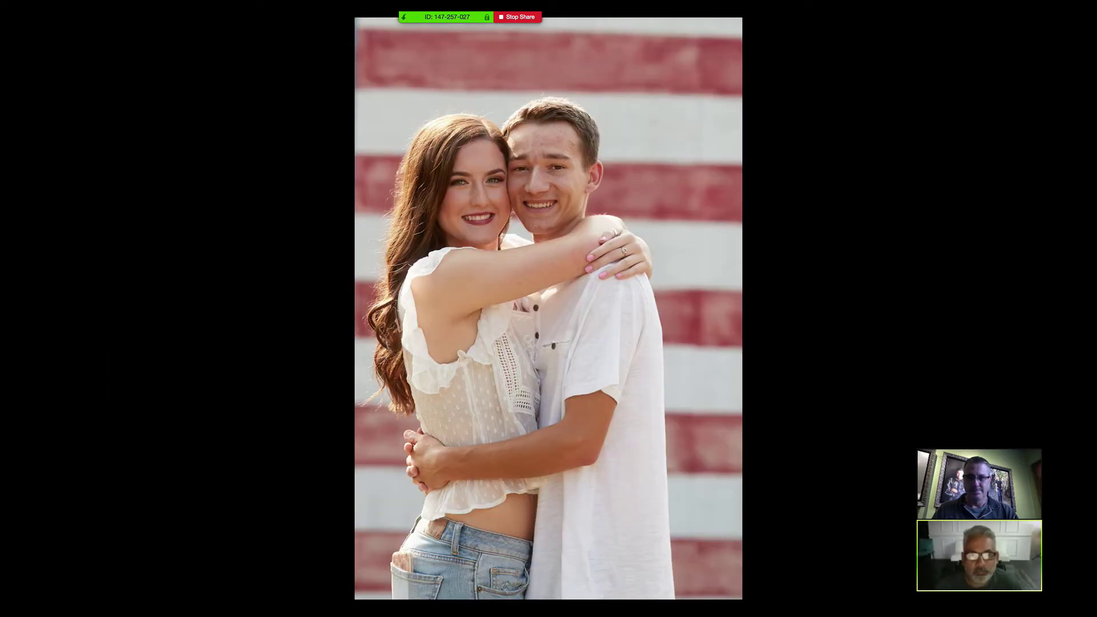
key(Right)
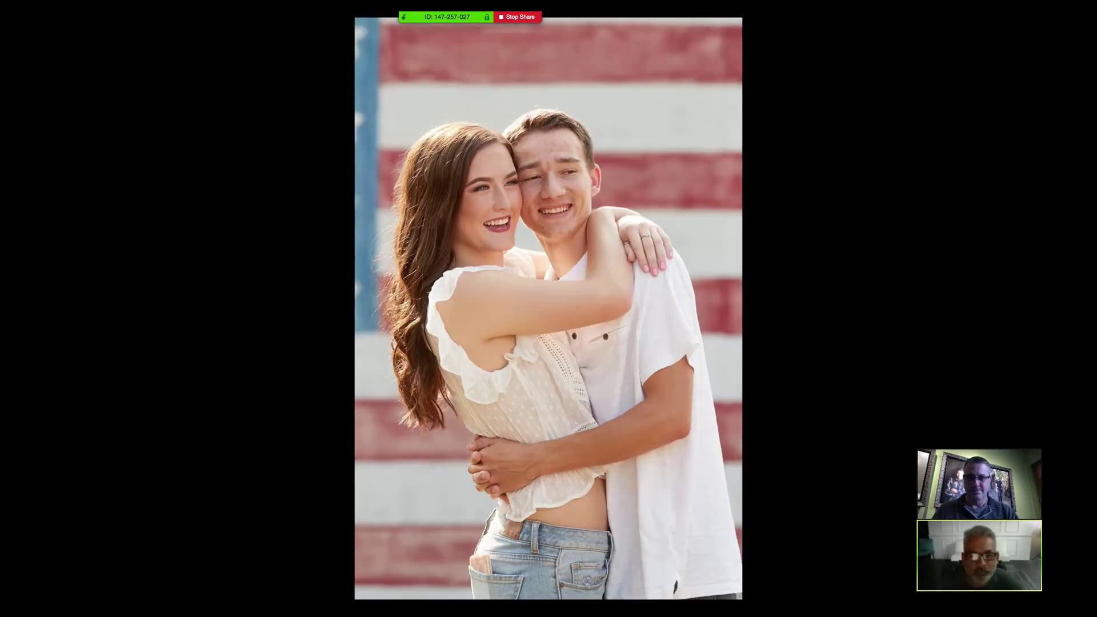
key(Right)
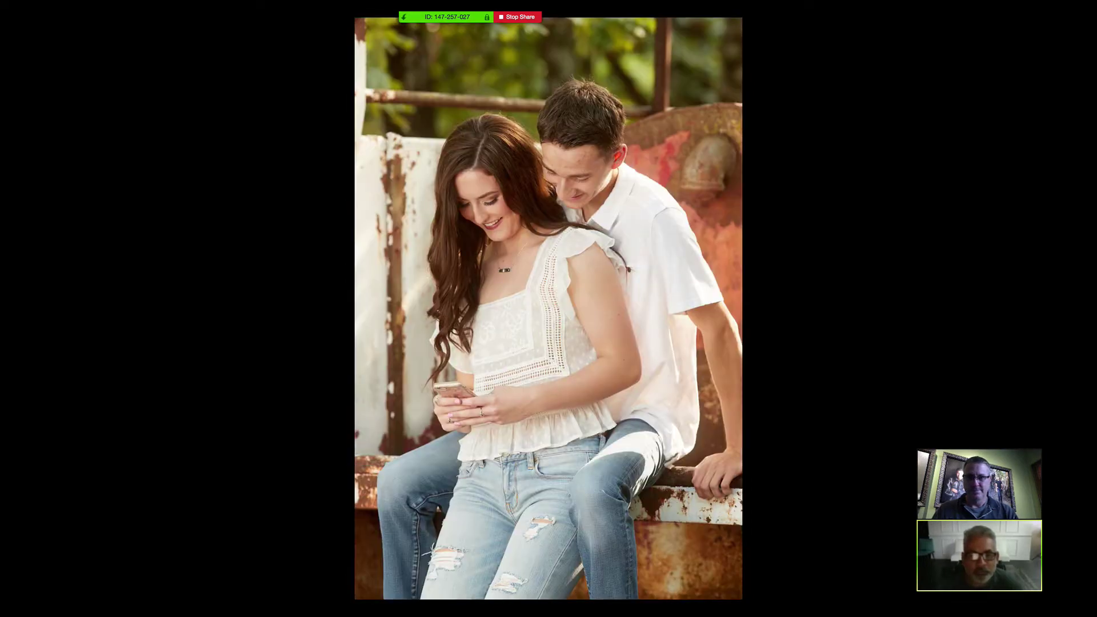
key(Right)
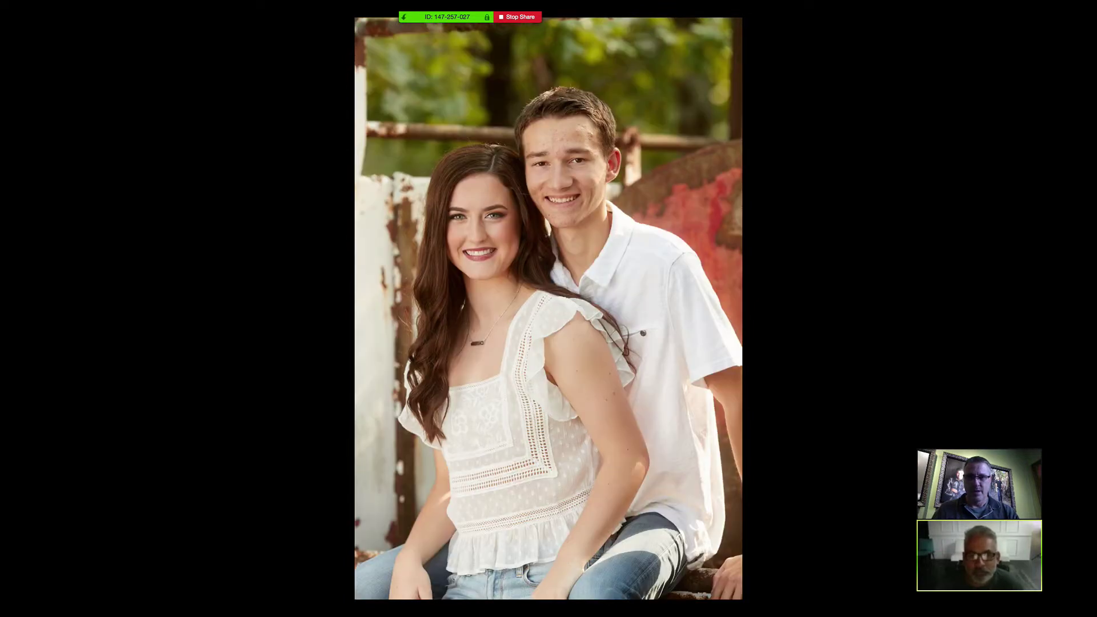
key(Right)
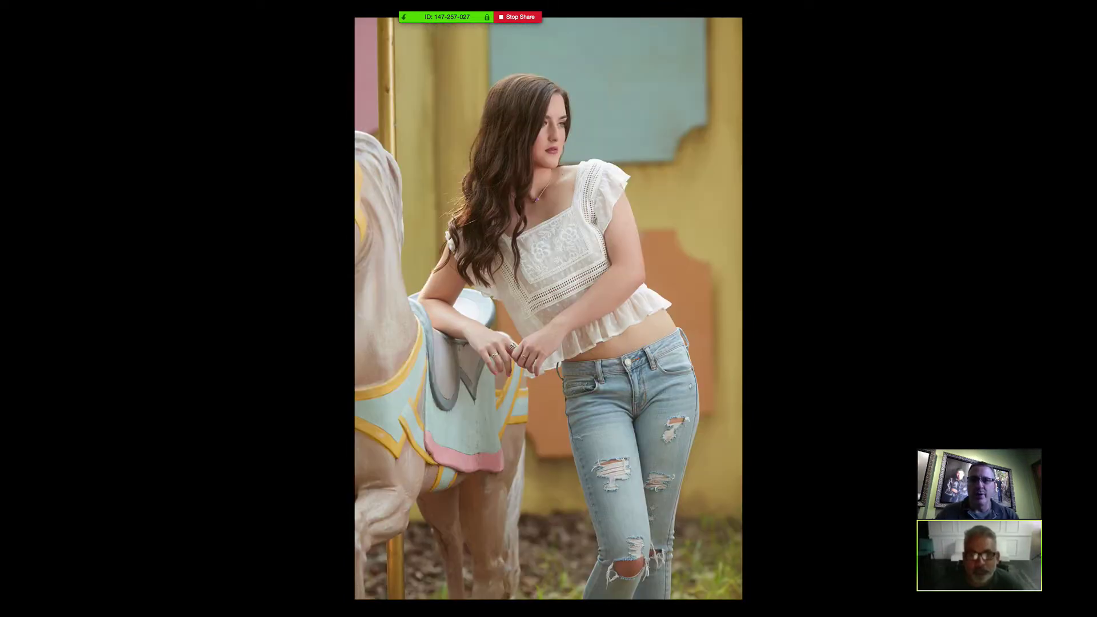
key(Right)
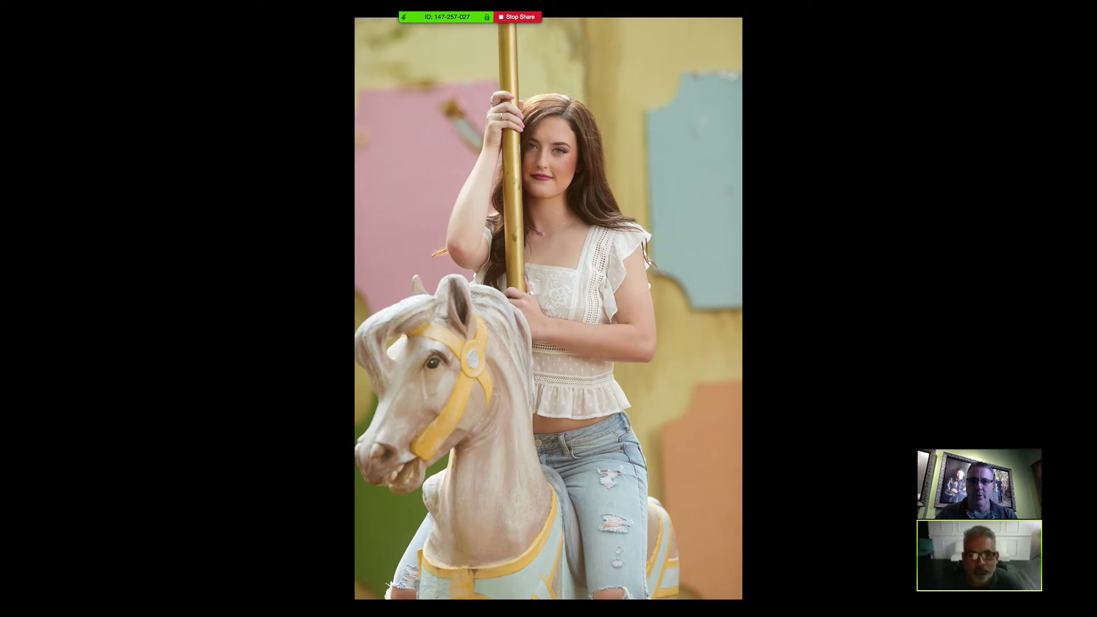
key(Right)
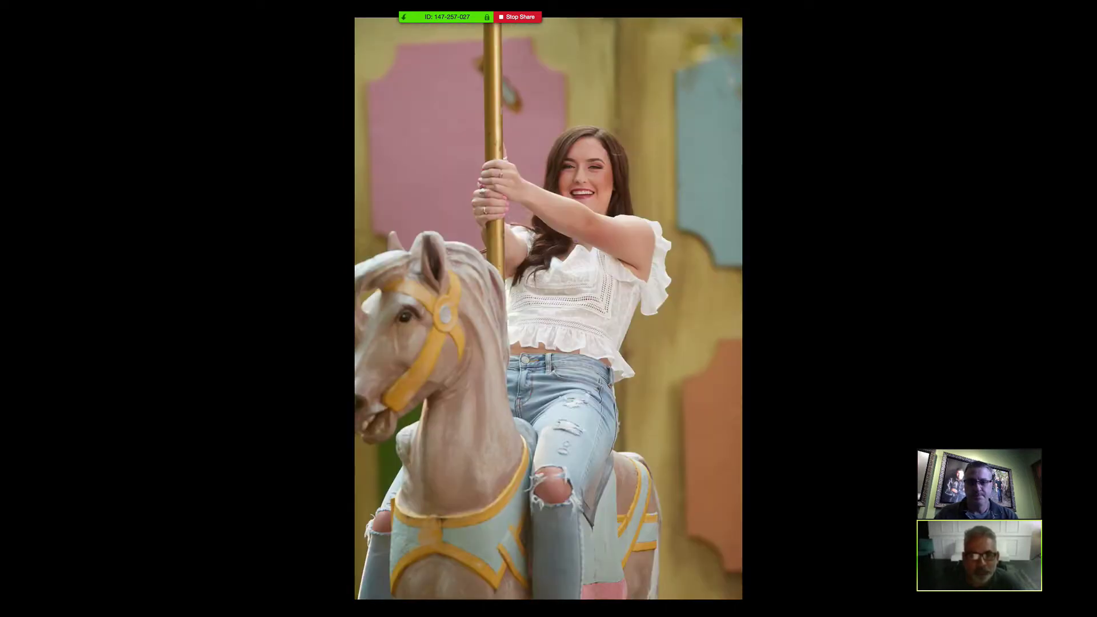
key(Right)
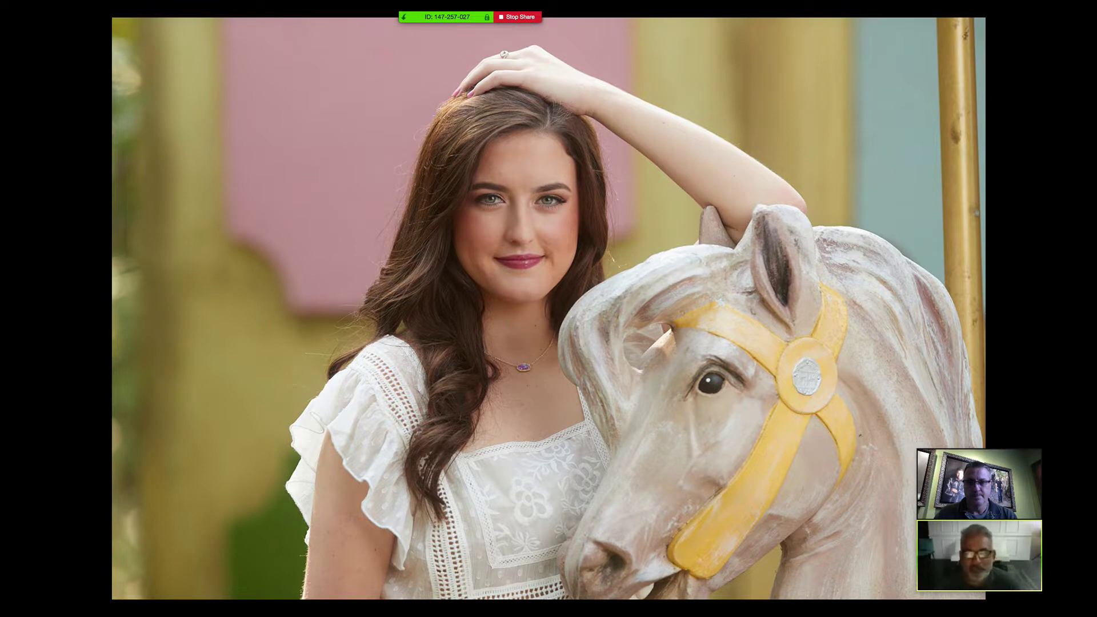
key(Right)
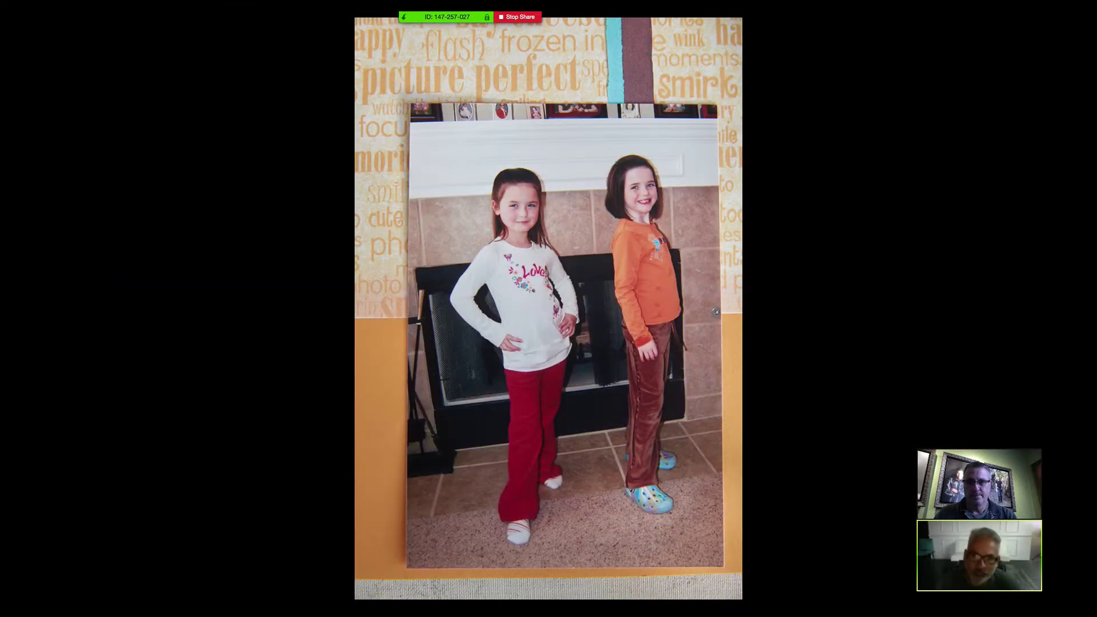
key(Right)
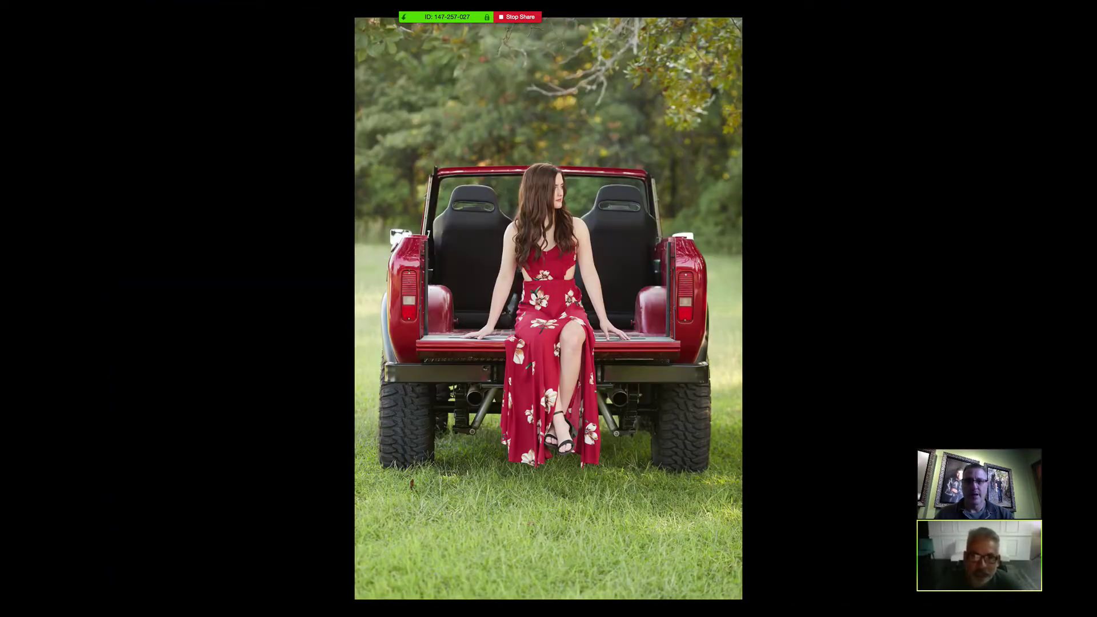
key(Right)
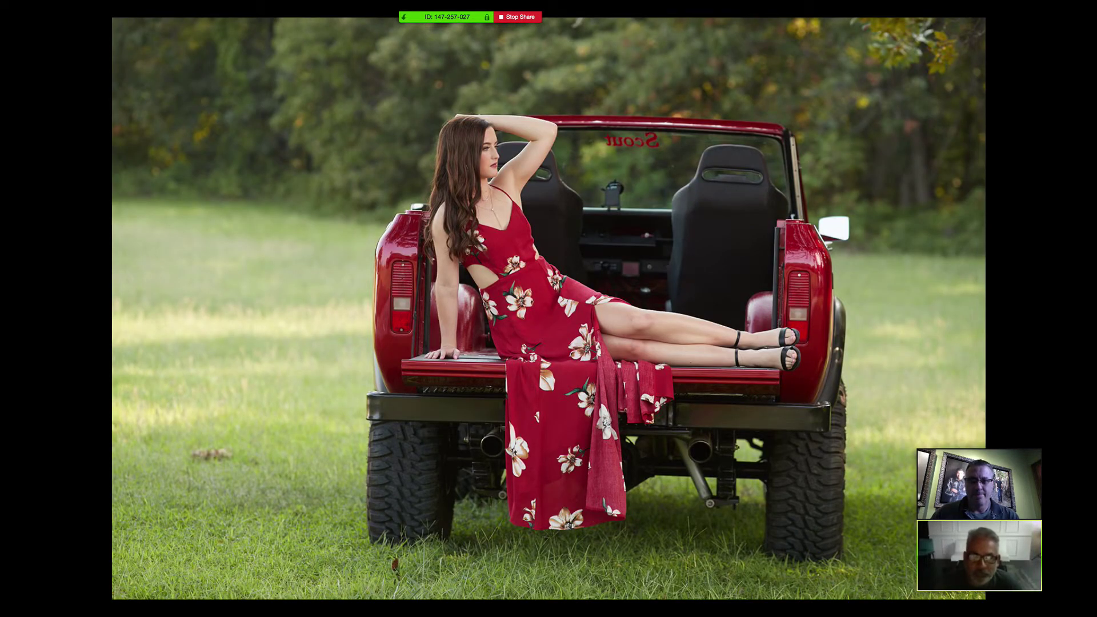
key(Right)
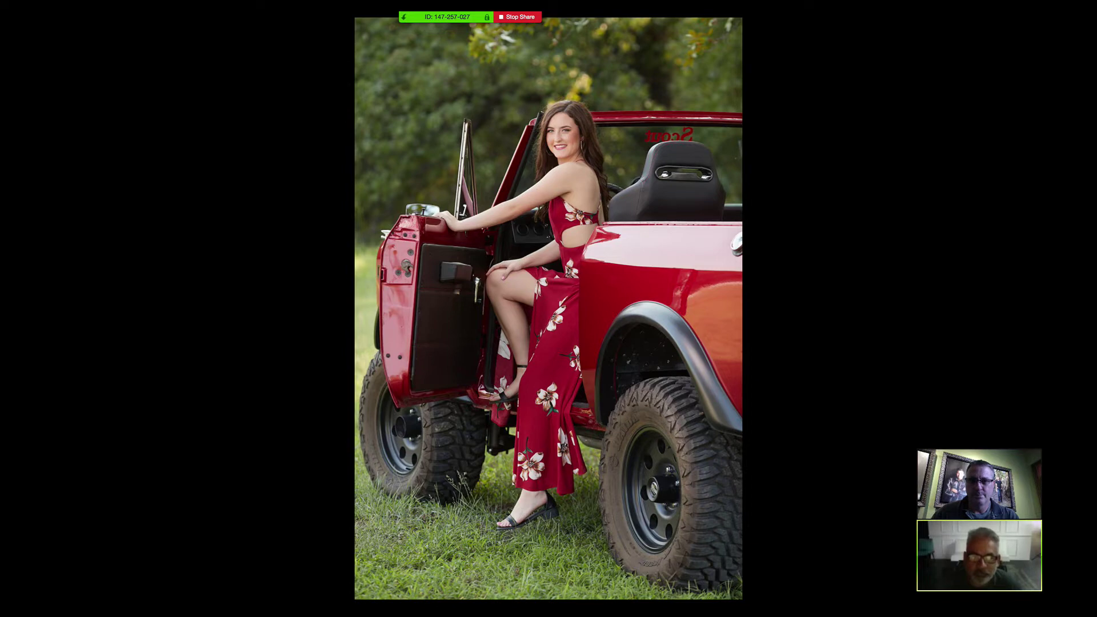
- Advance through the flower arch, graduation gown and solo swing photos
key(Right)
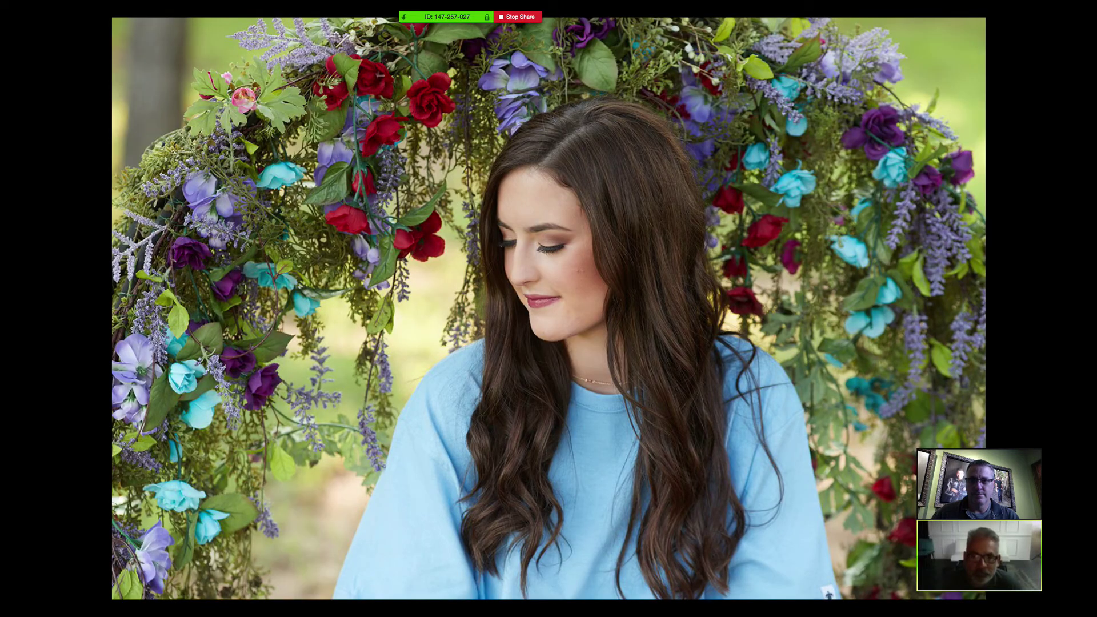
key(Right)
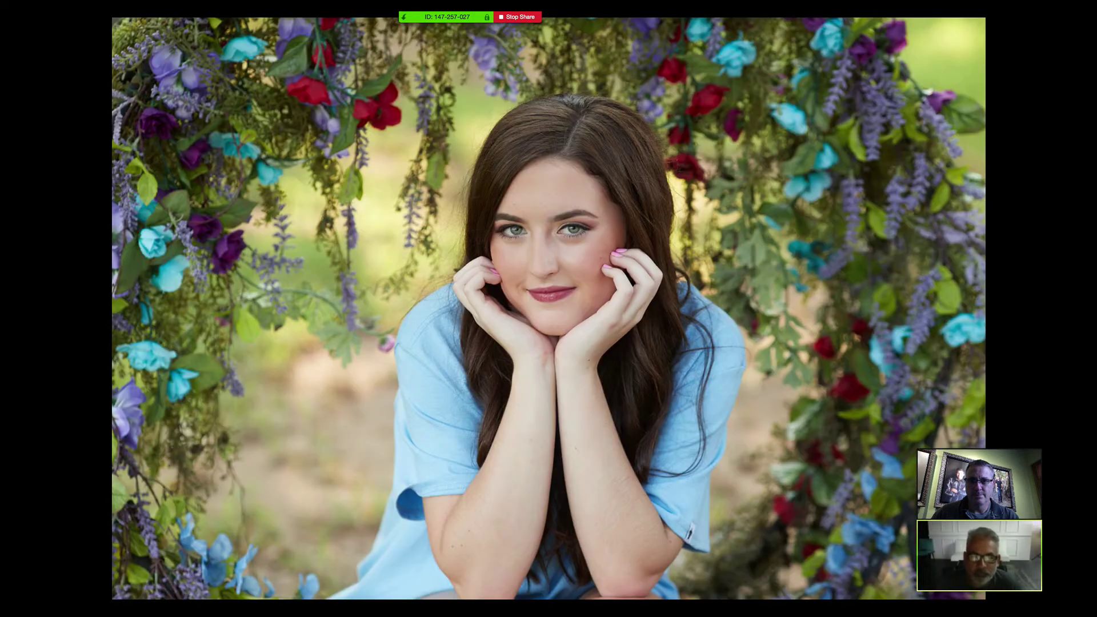
key(Right)
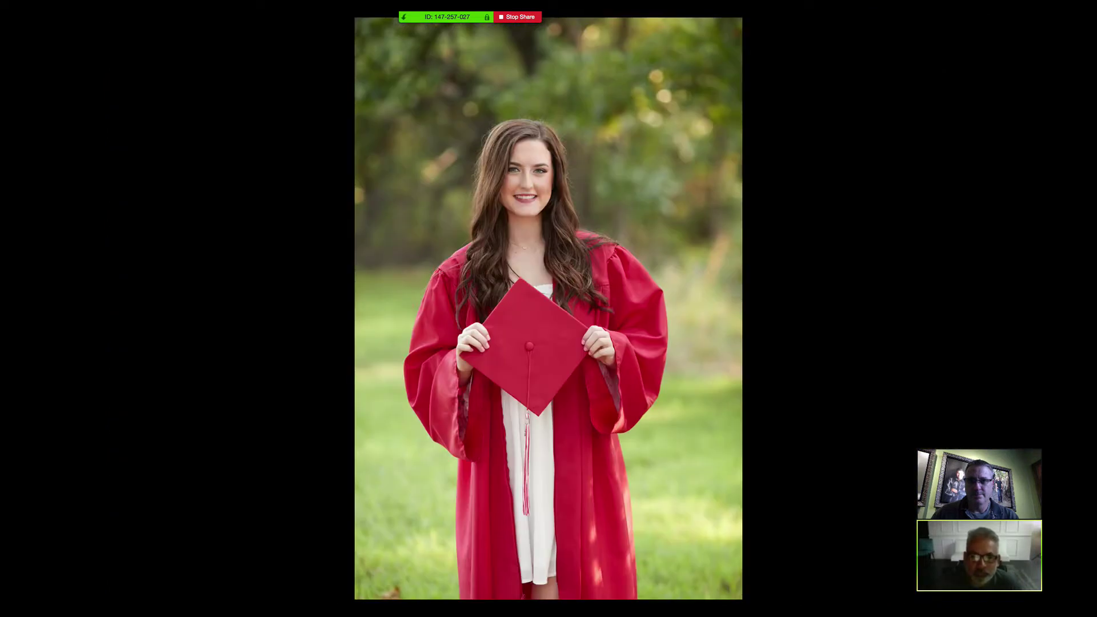
key(Right)
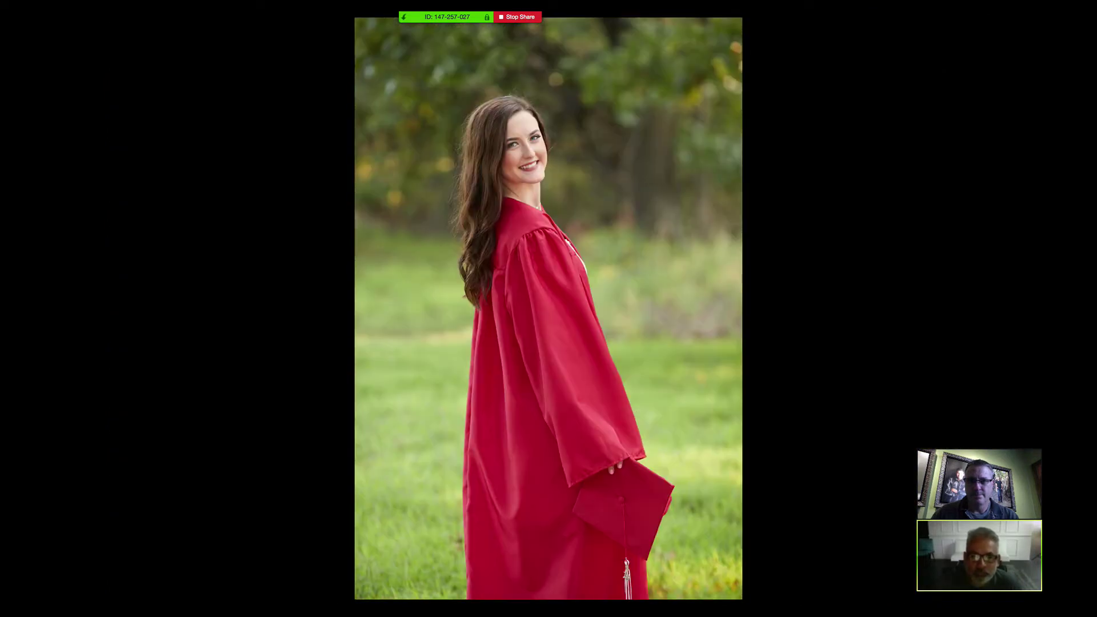
key(Right)
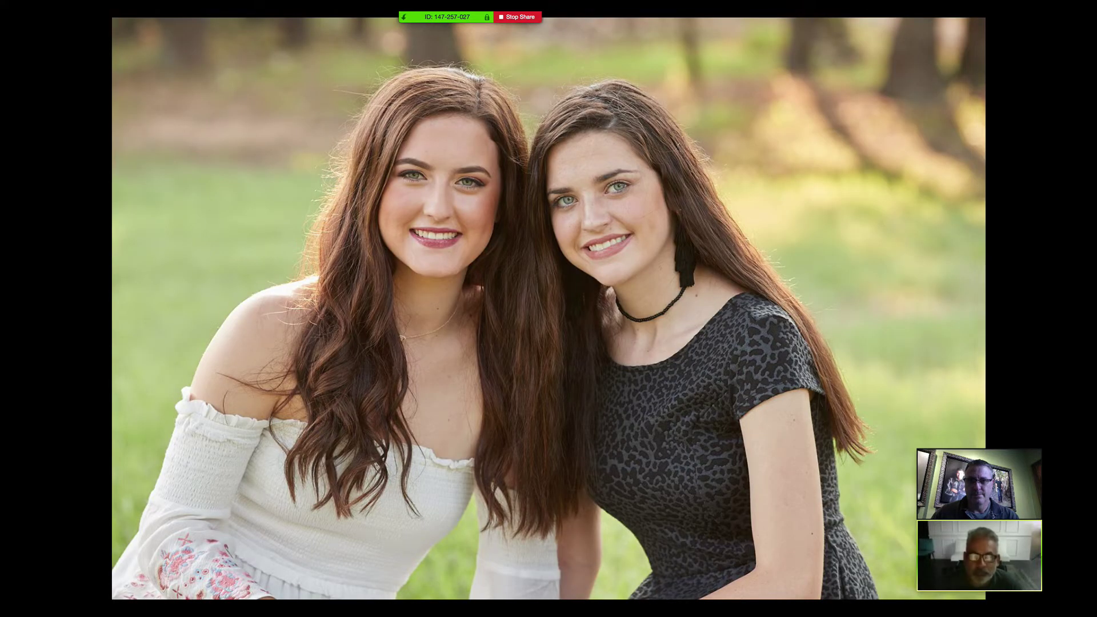
key(Right)
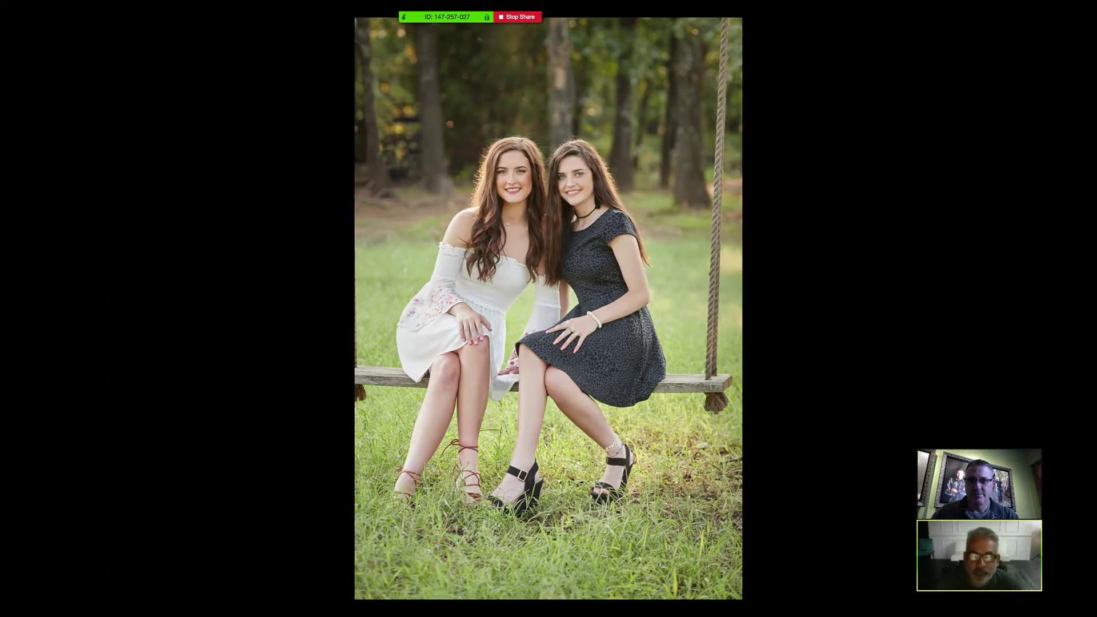
key(Right)
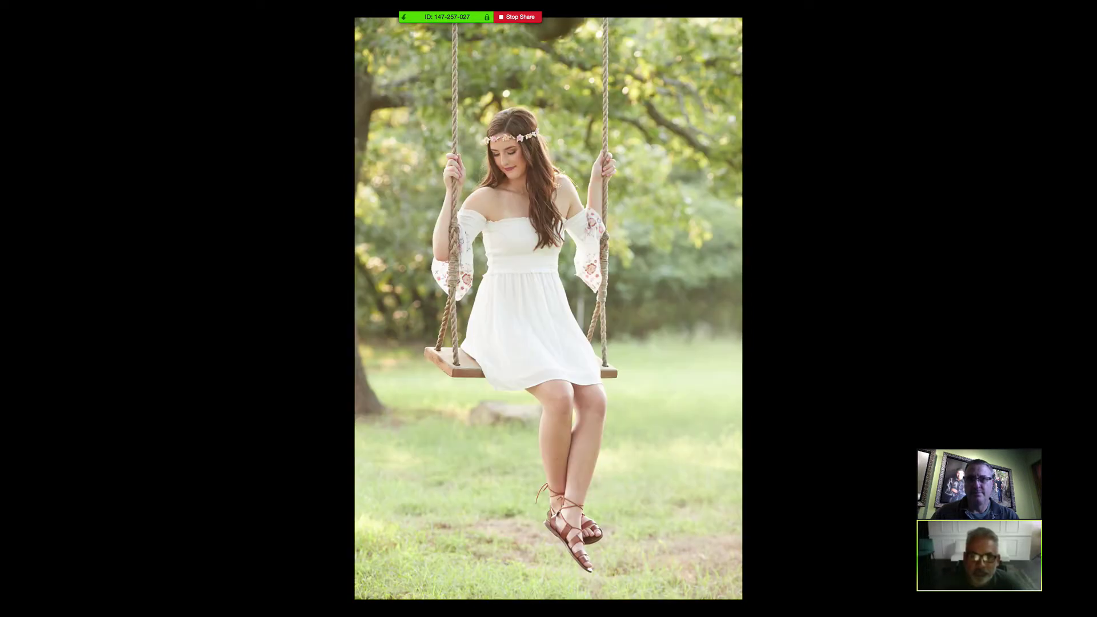
key(Right)
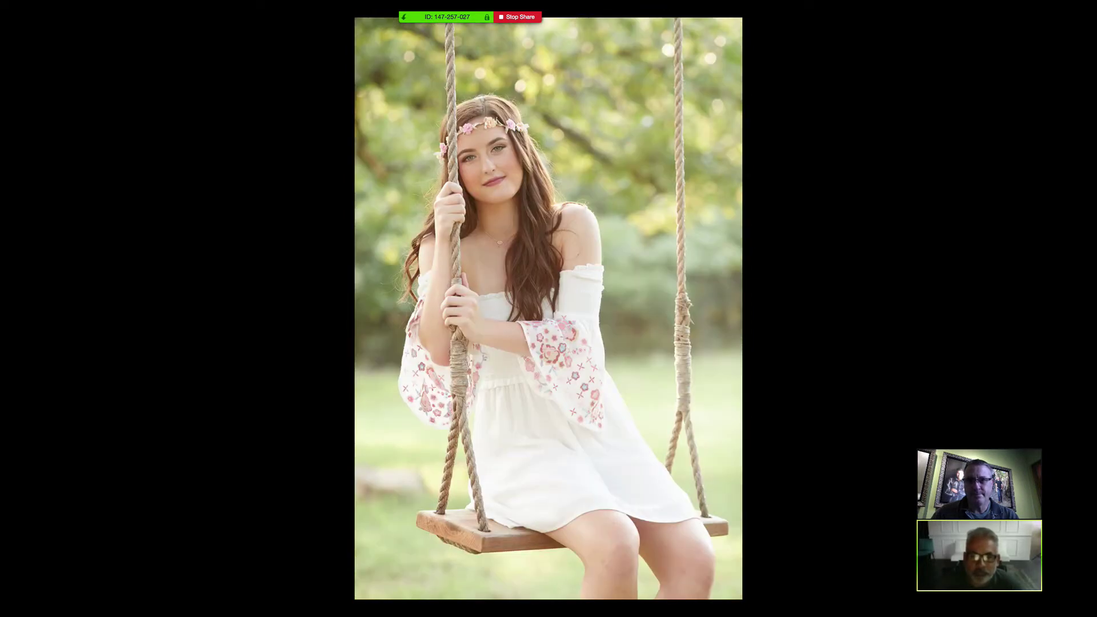
key(Right)
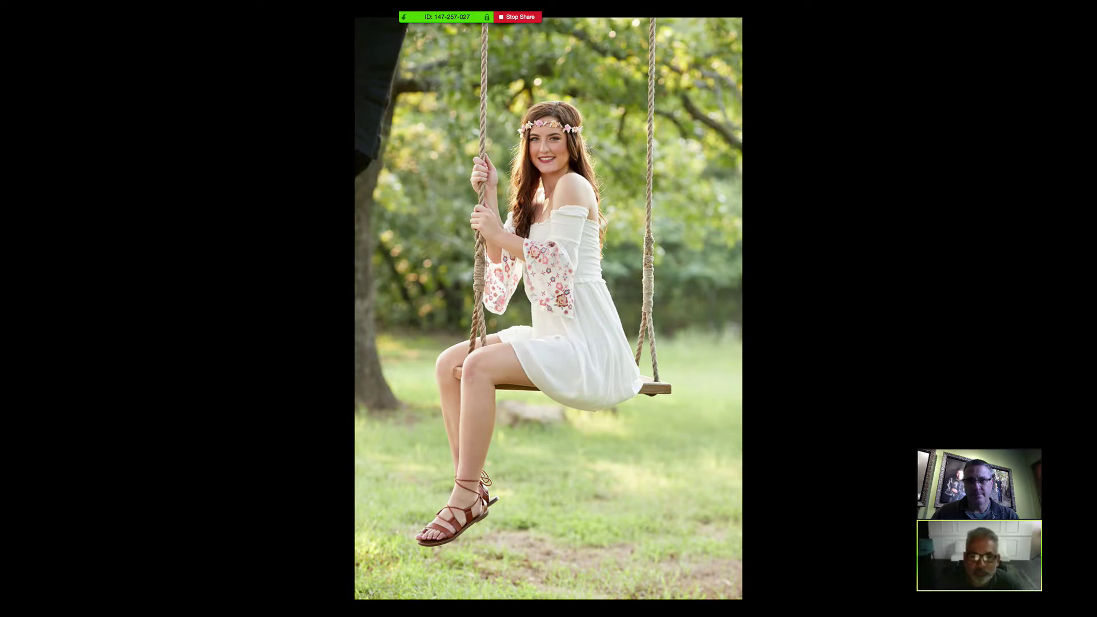
key(Right)
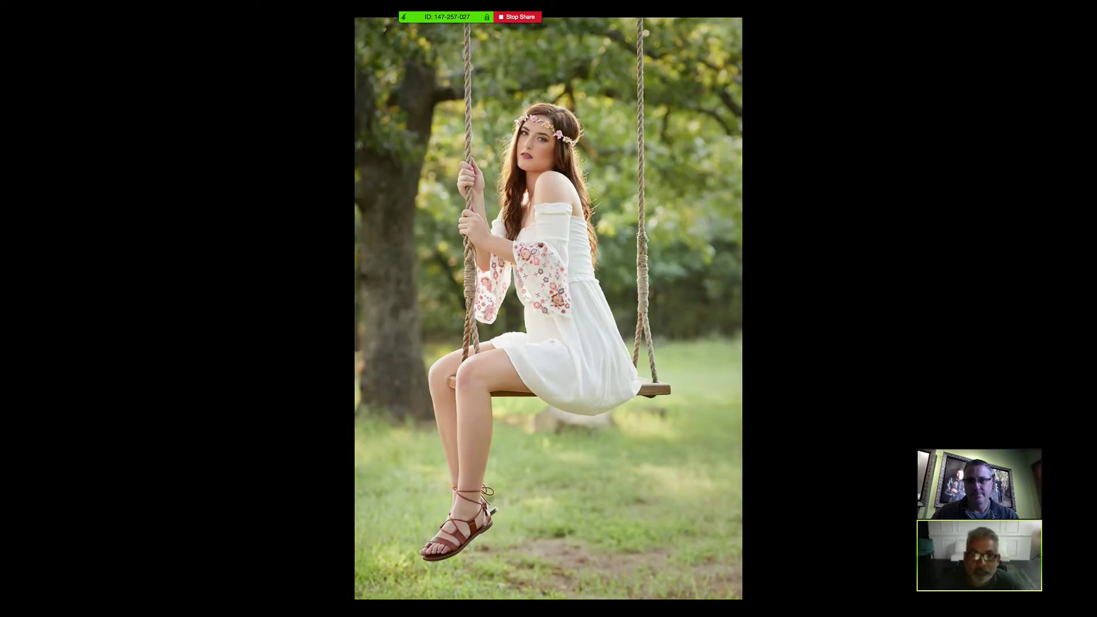
- Show the photos by the van to the last image, then exit the slideshow with Esc
key(Right)
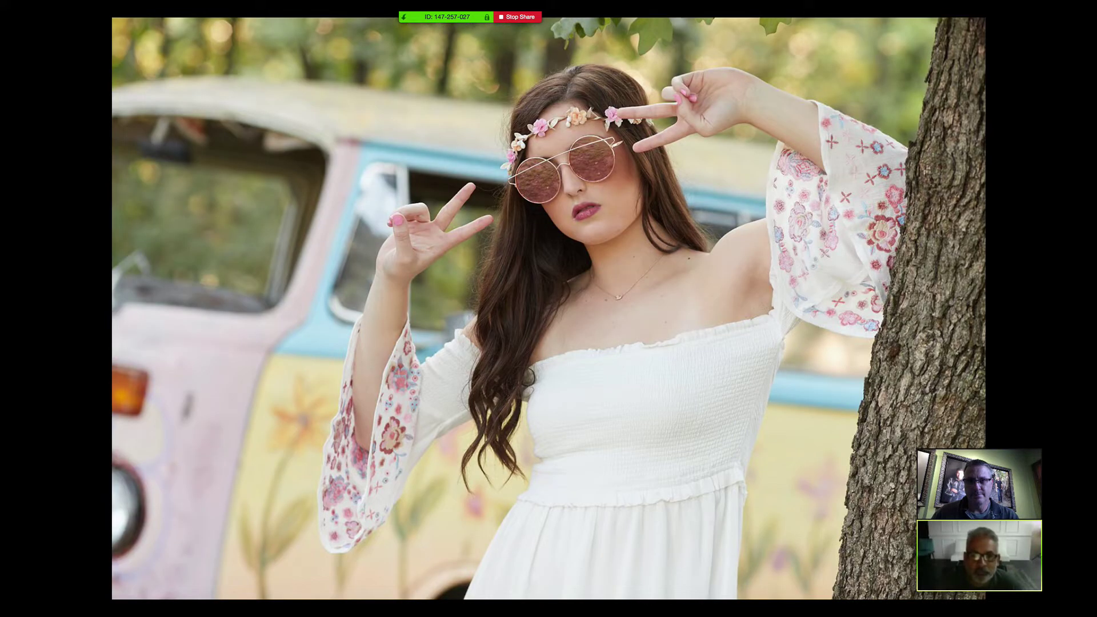
key(Right)
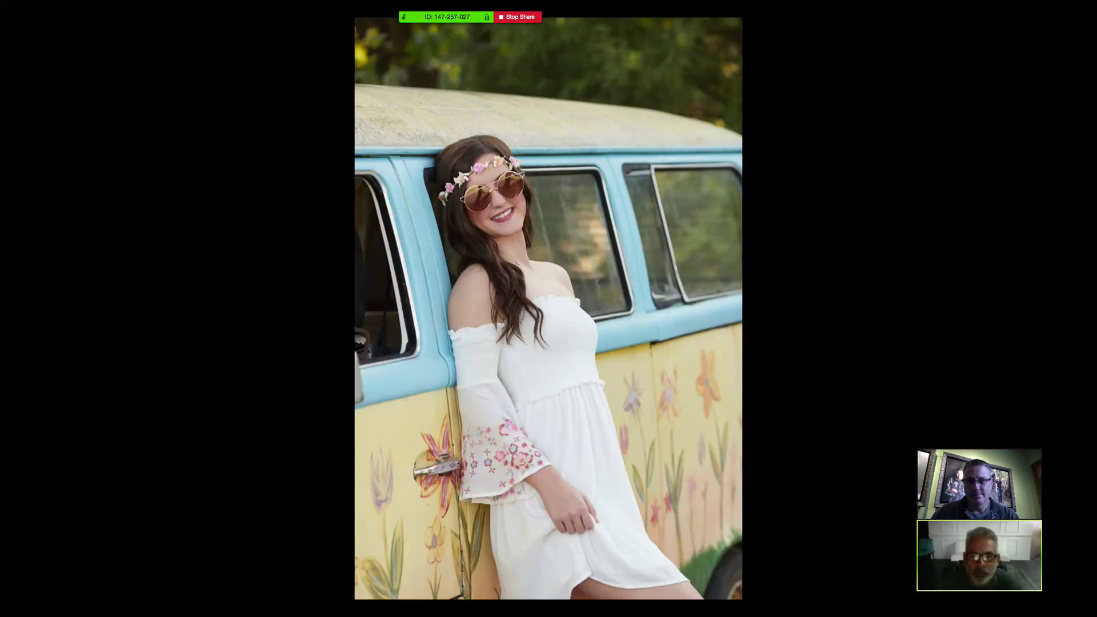
key(Right)
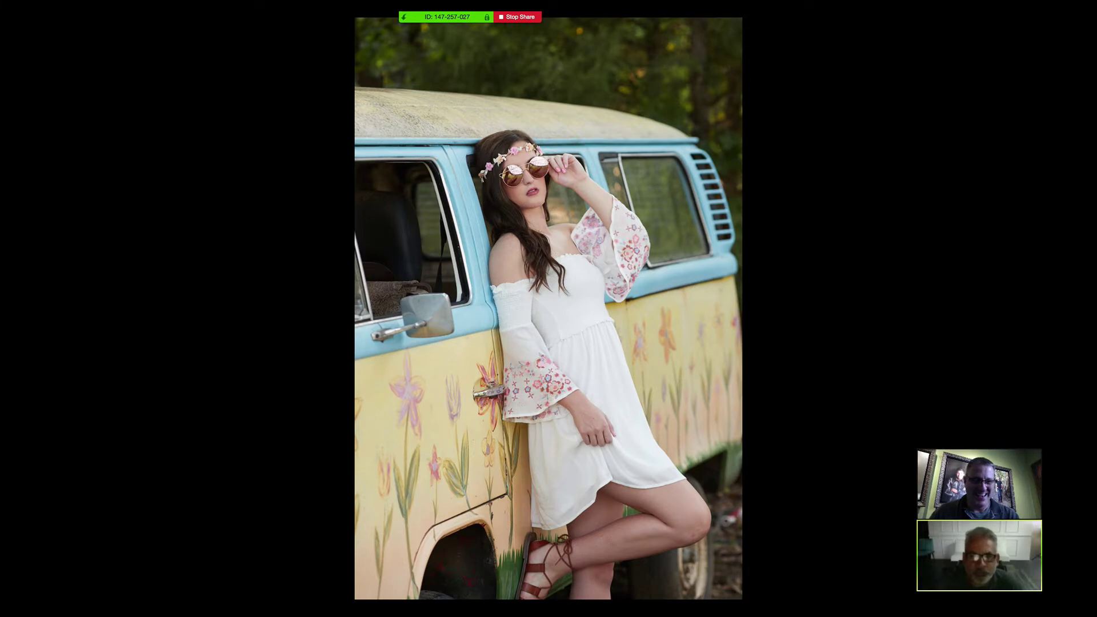
key(Right)
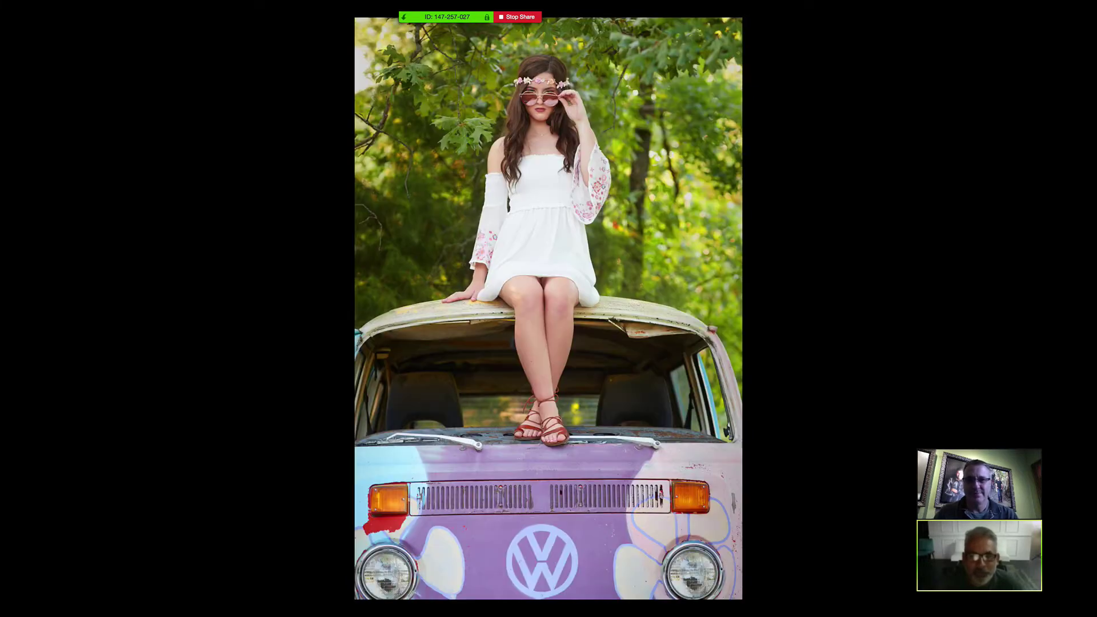
key(Right)
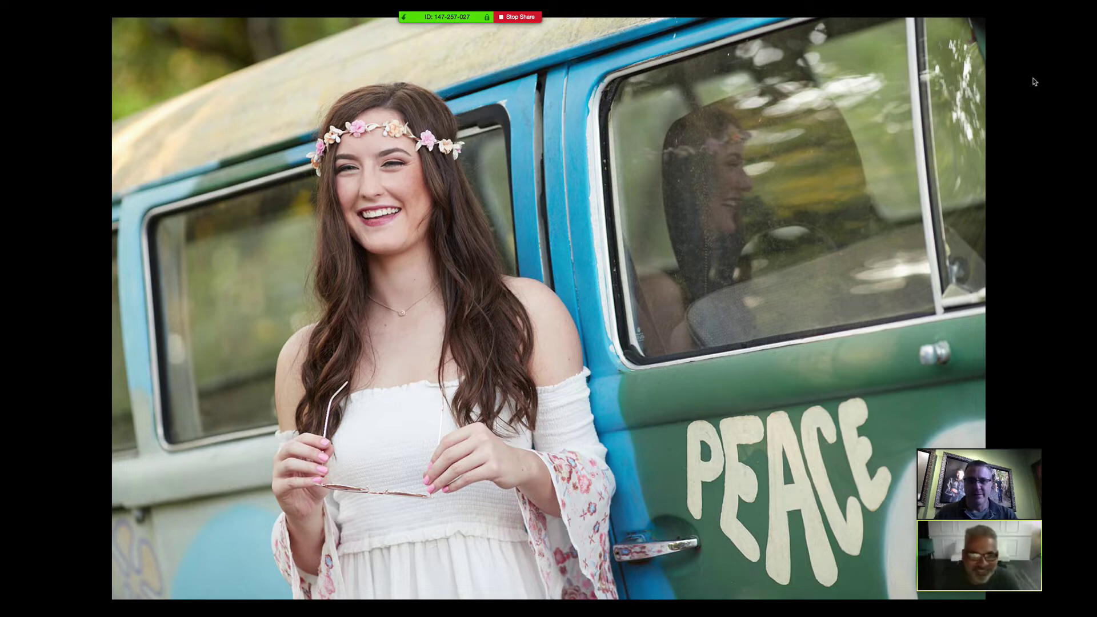
key(Escape)
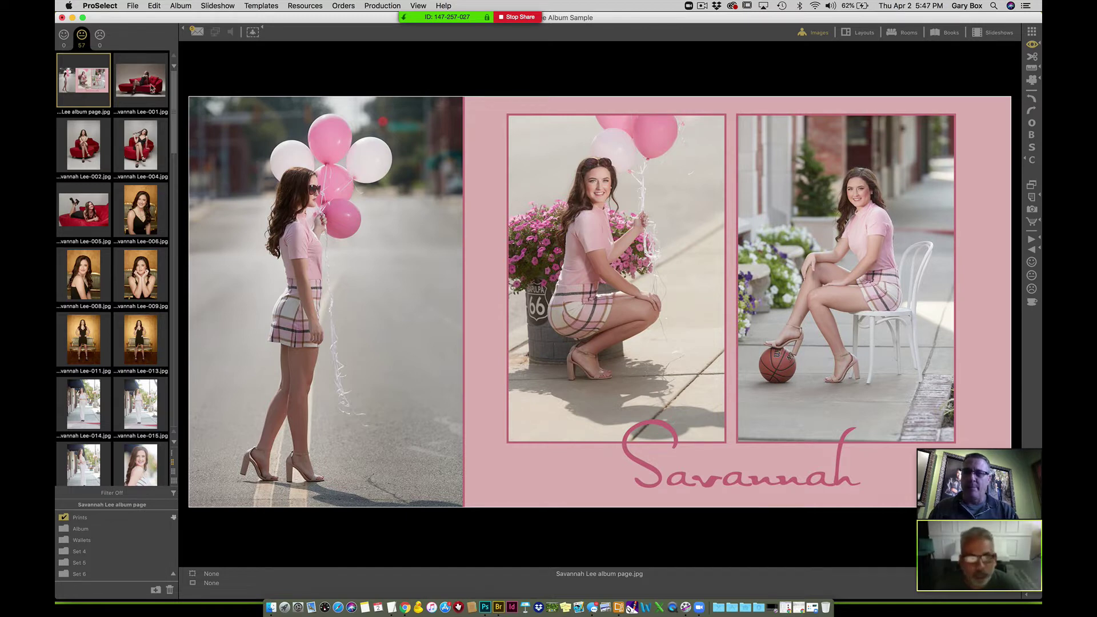
click(84, 152)
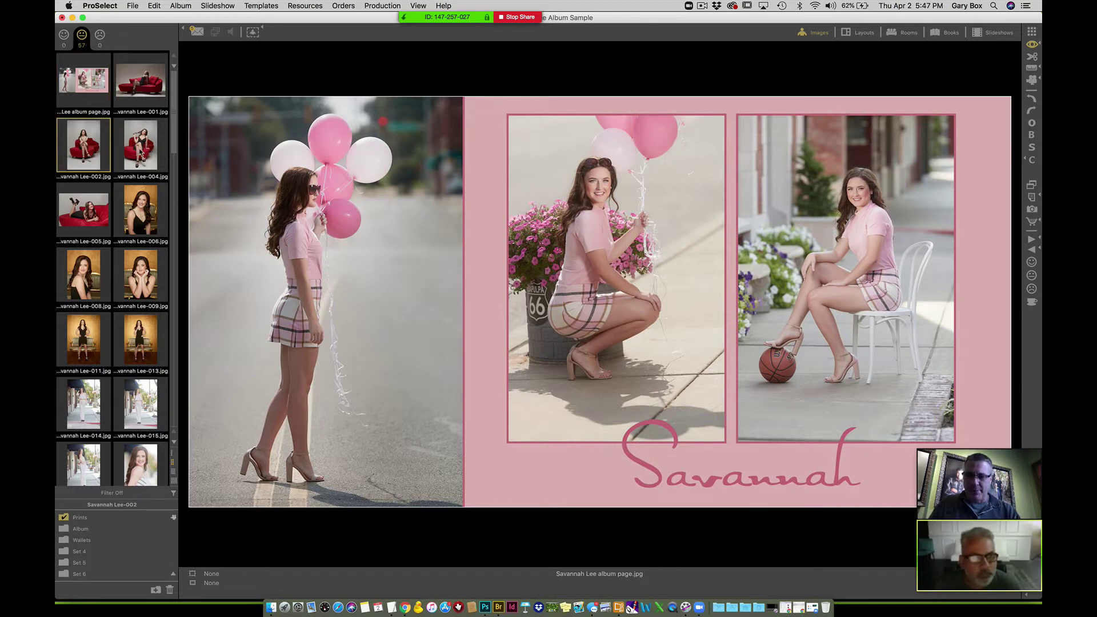
super+click(141, 152)
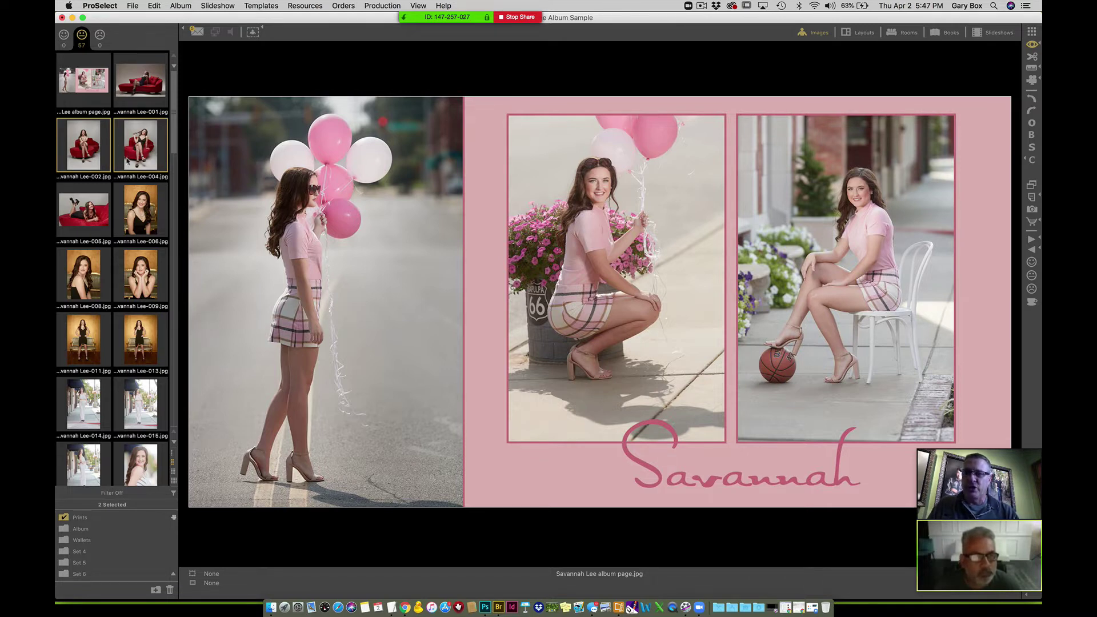
click(137, 155)
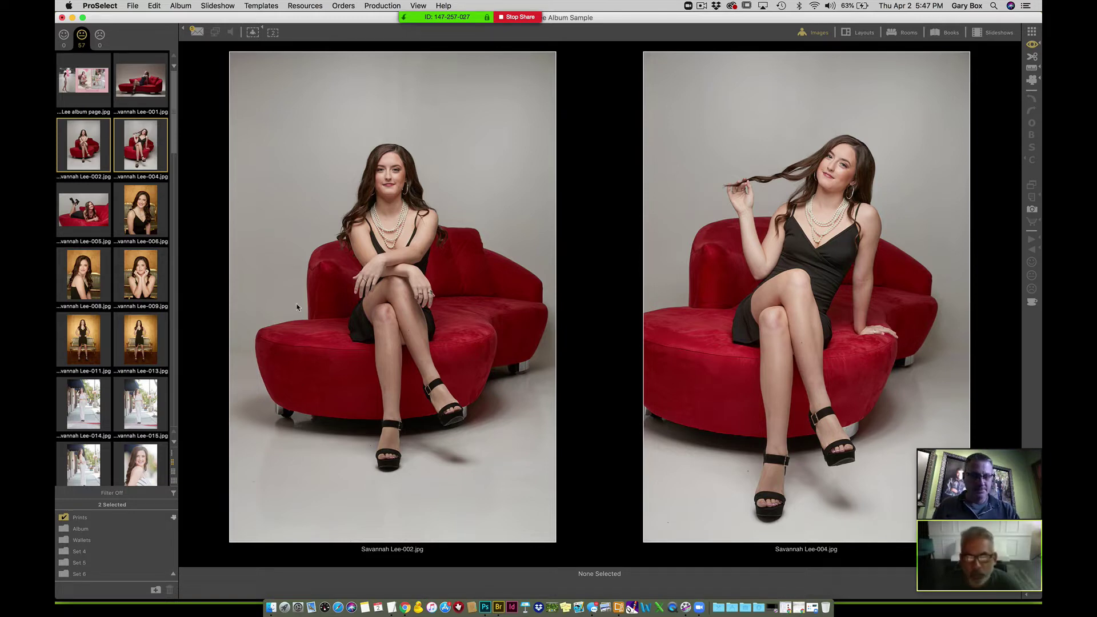
click(745, 277)
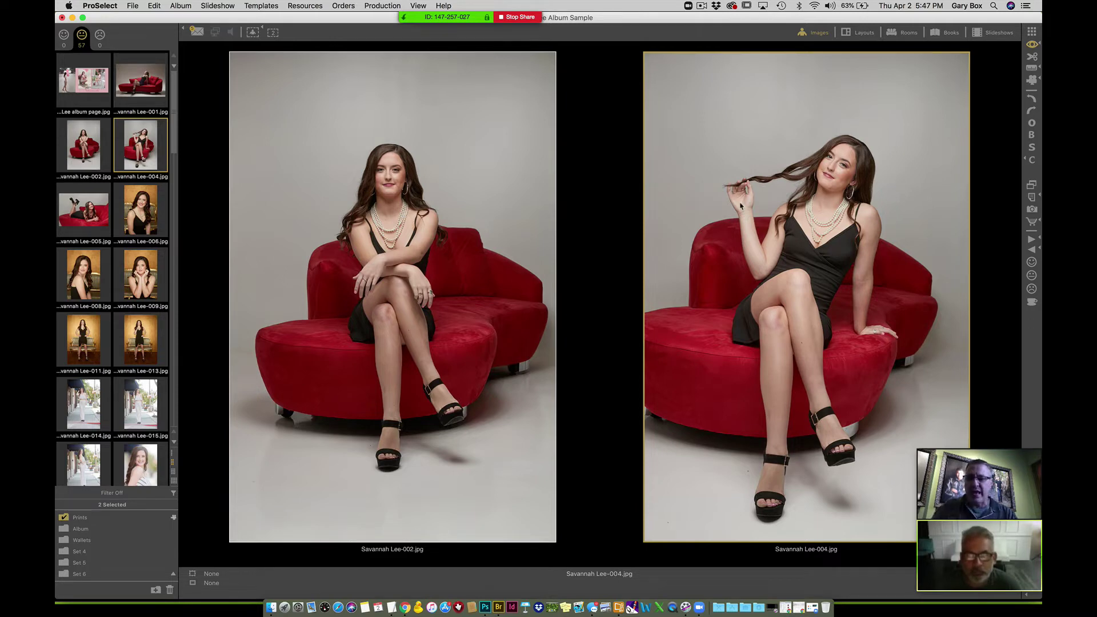
- Keep image 004, reject 002, then compare 001 with 005 and keep 001
key(Up)
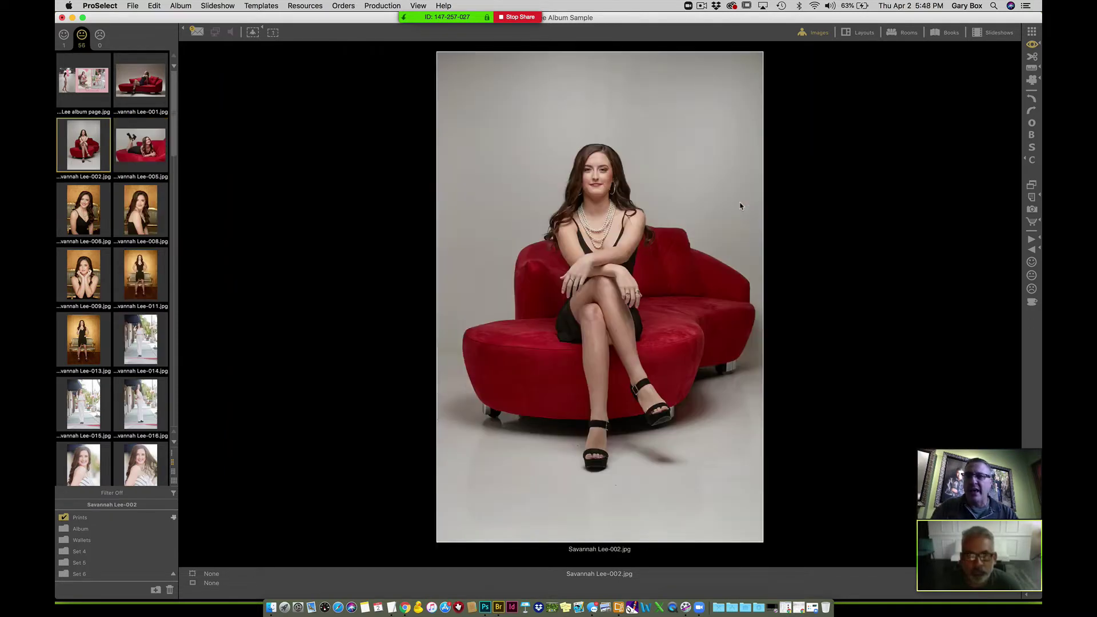
key(Down)
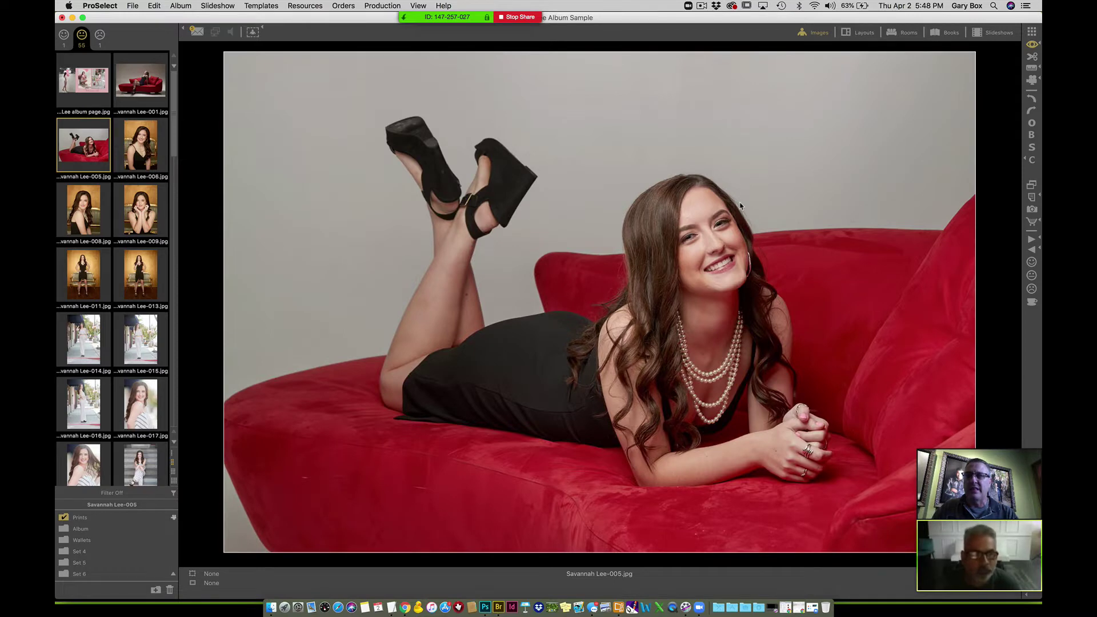
super+click(138, 85)
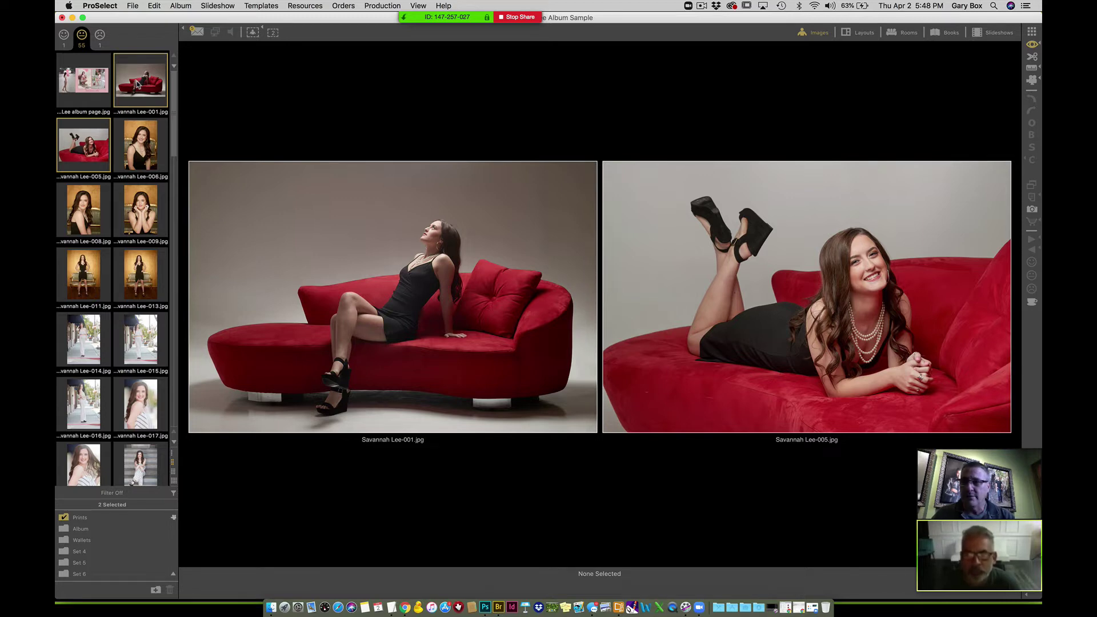
click(389, 214)
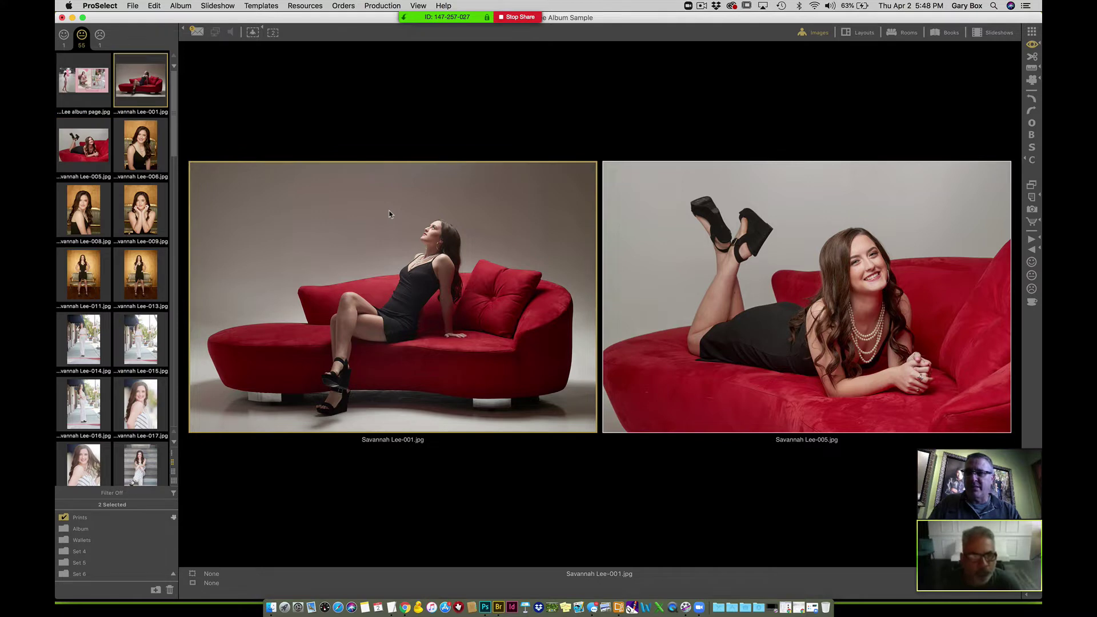
key(plus)
key(plus)
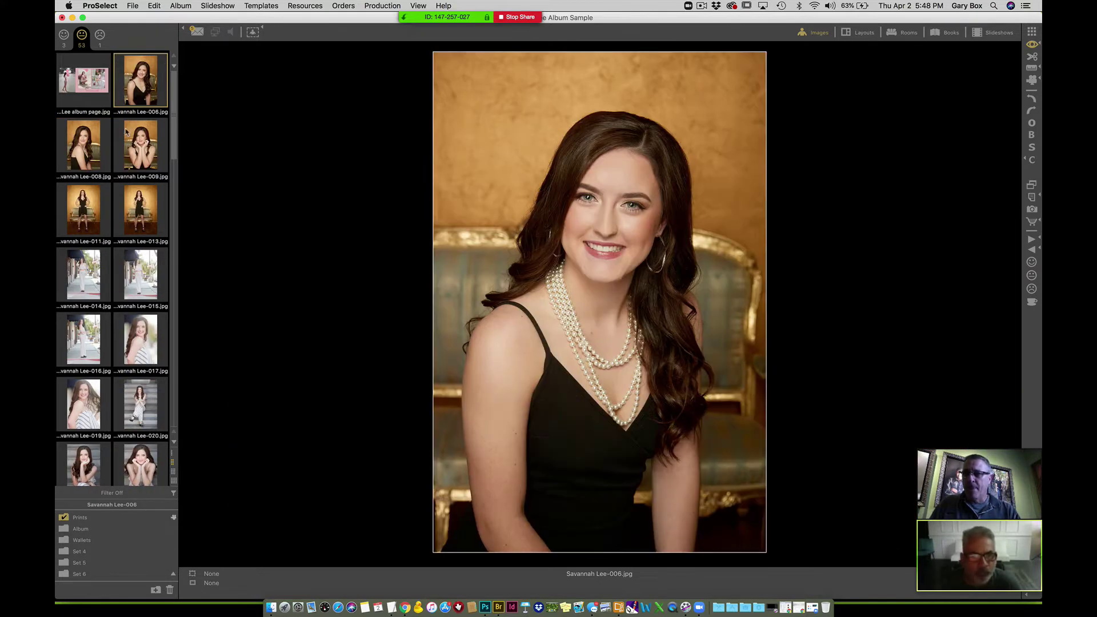
- Compare images 006, 008 and 009, rejecting 008 and keeping 006 and 009
shift+click(144, 142)
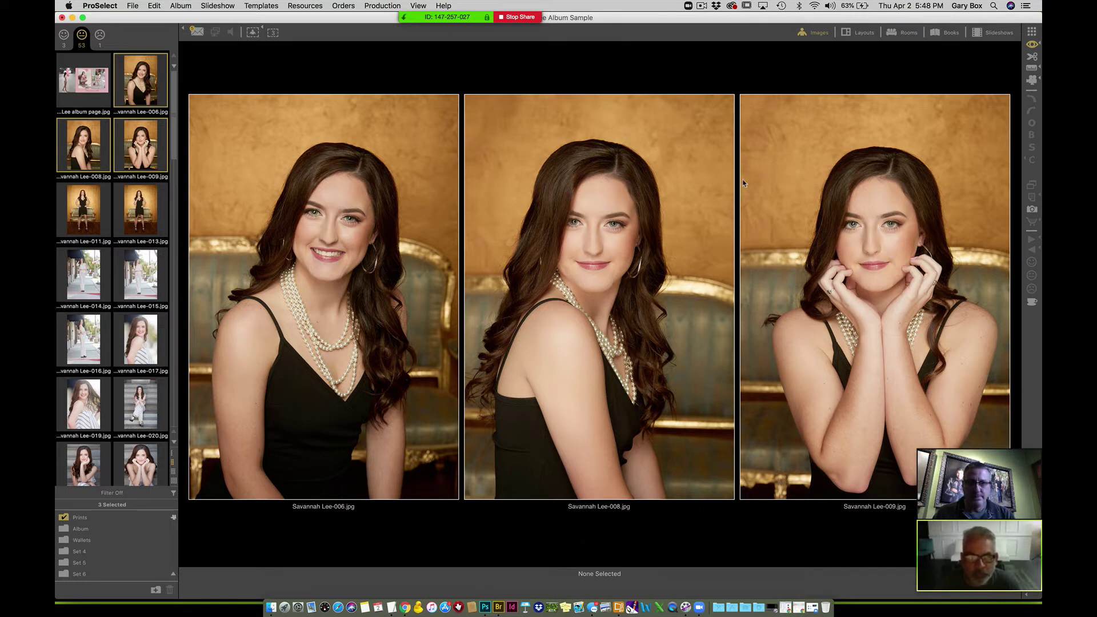
click(590, 287)
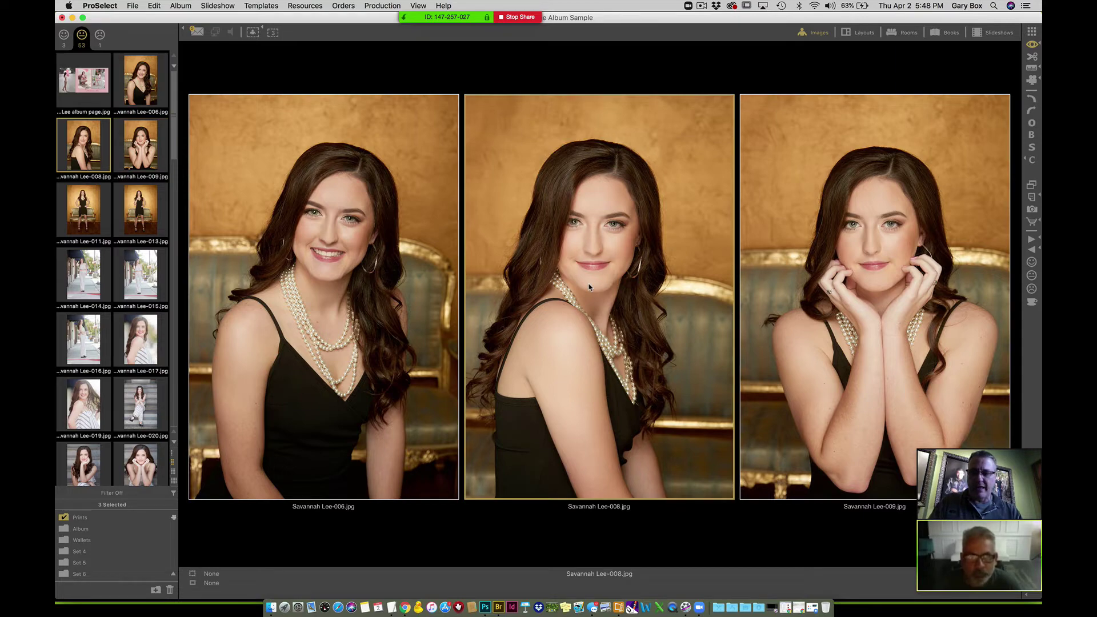
key(minus)
key(plus)
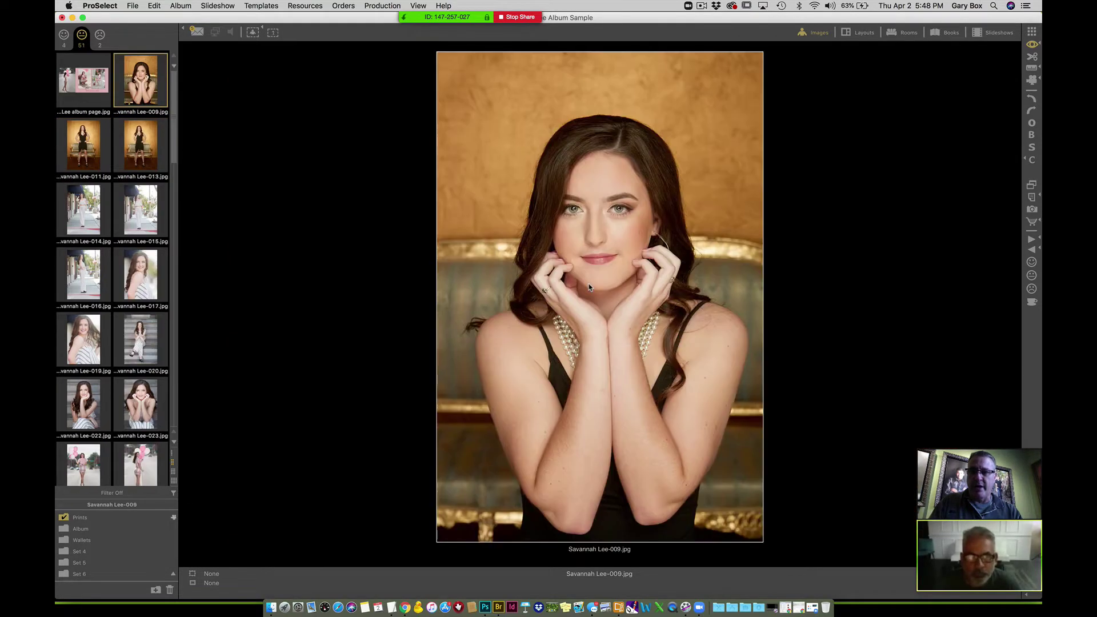
key(plus)
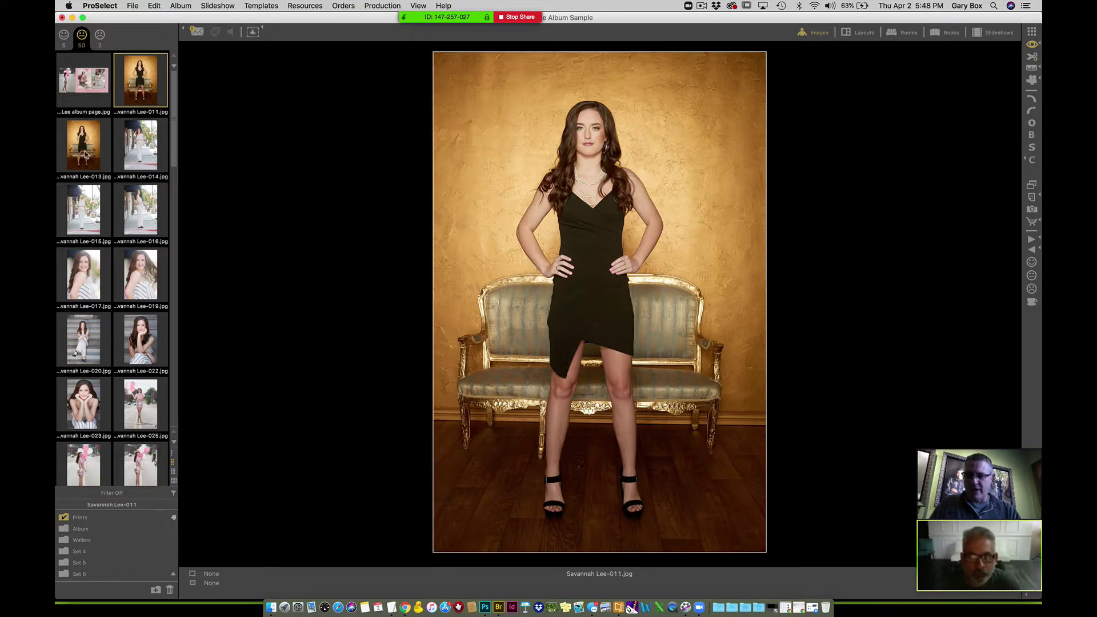
- Compare images 011 and 013, keeping 011 and rejecting 013
super+click(85, 153)
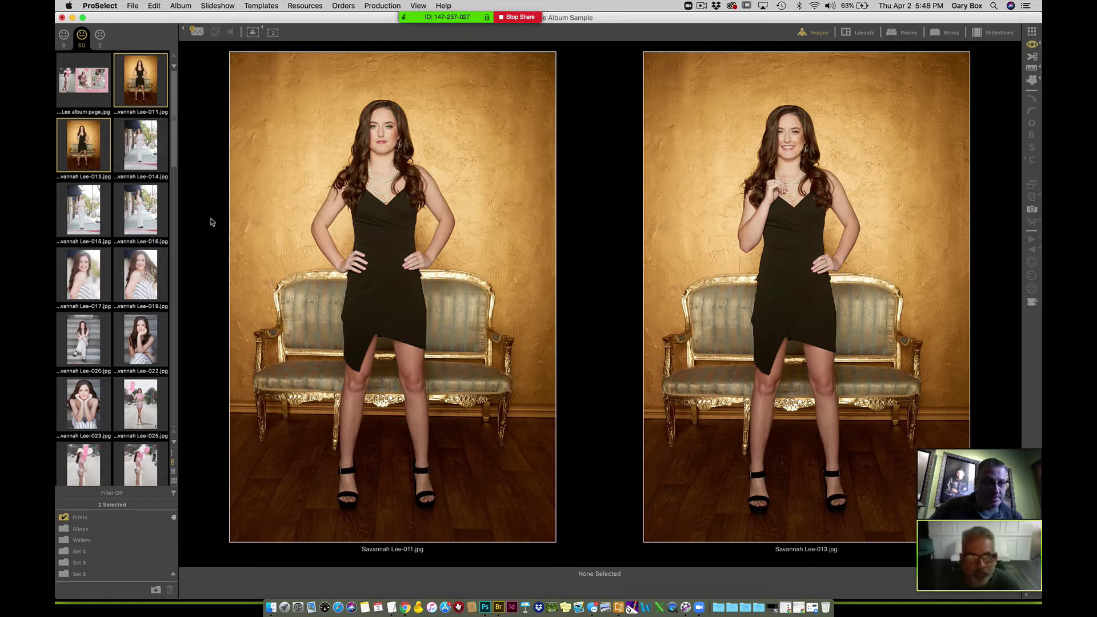
click(427, 304)
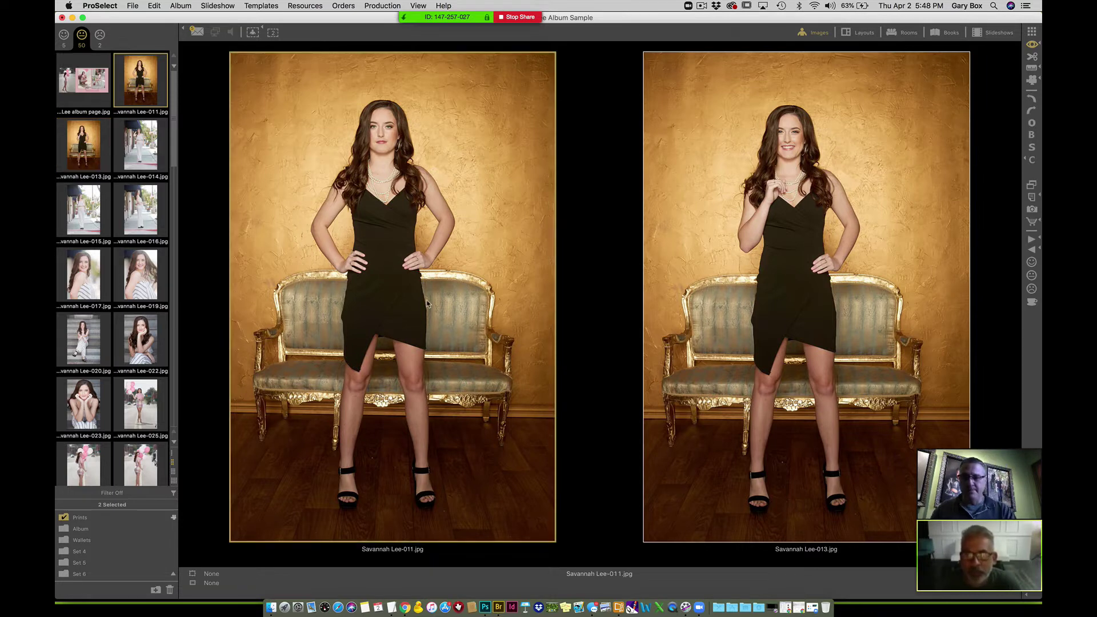
key(Up)
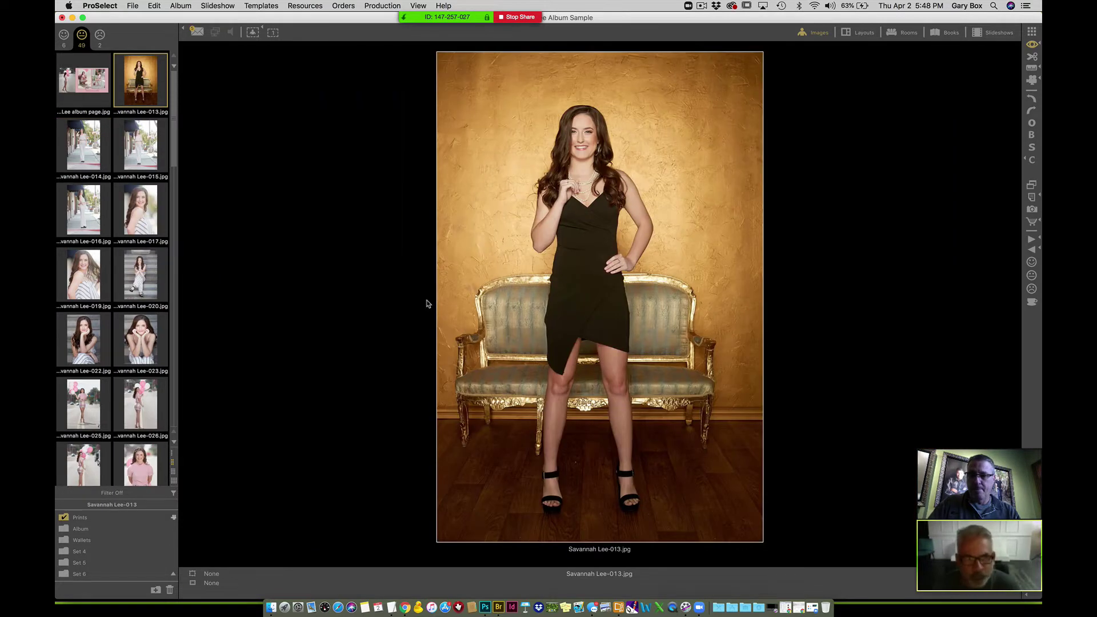
key(Down)
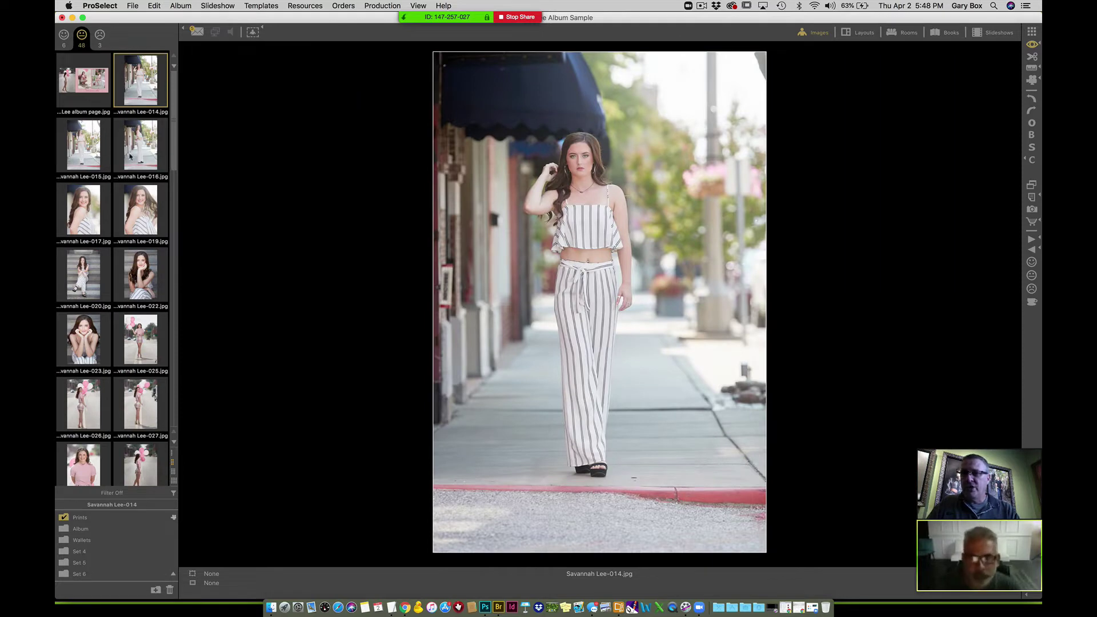
- Compare images 014, 015 and 016, keeping 015 and 016 and rejecting 014
shift+click(145, 153)
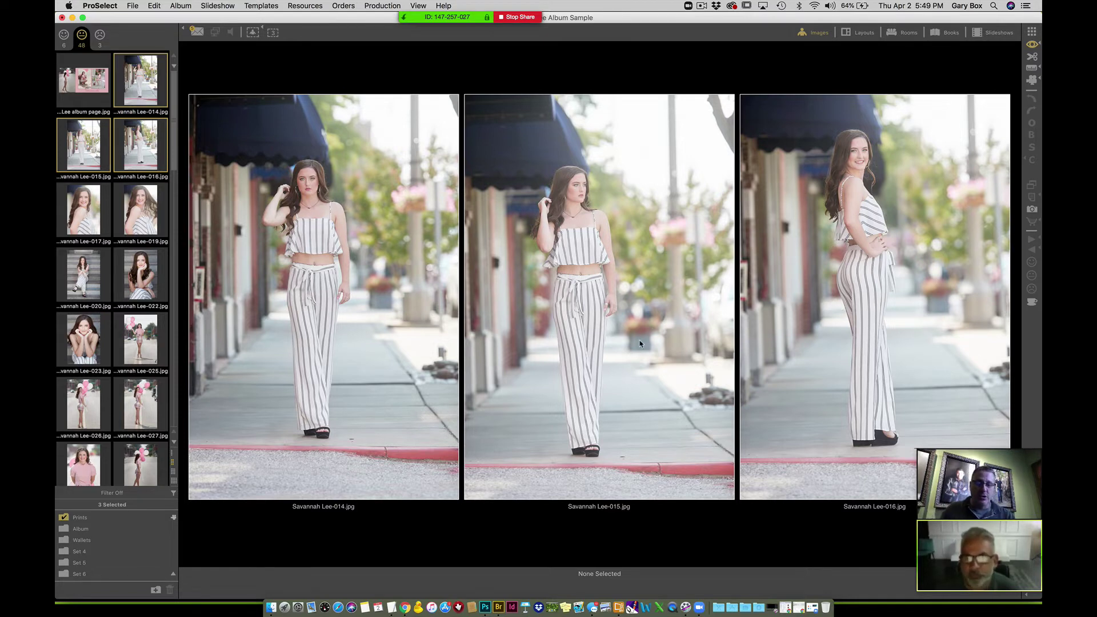
click(640, 282)
key(Up)
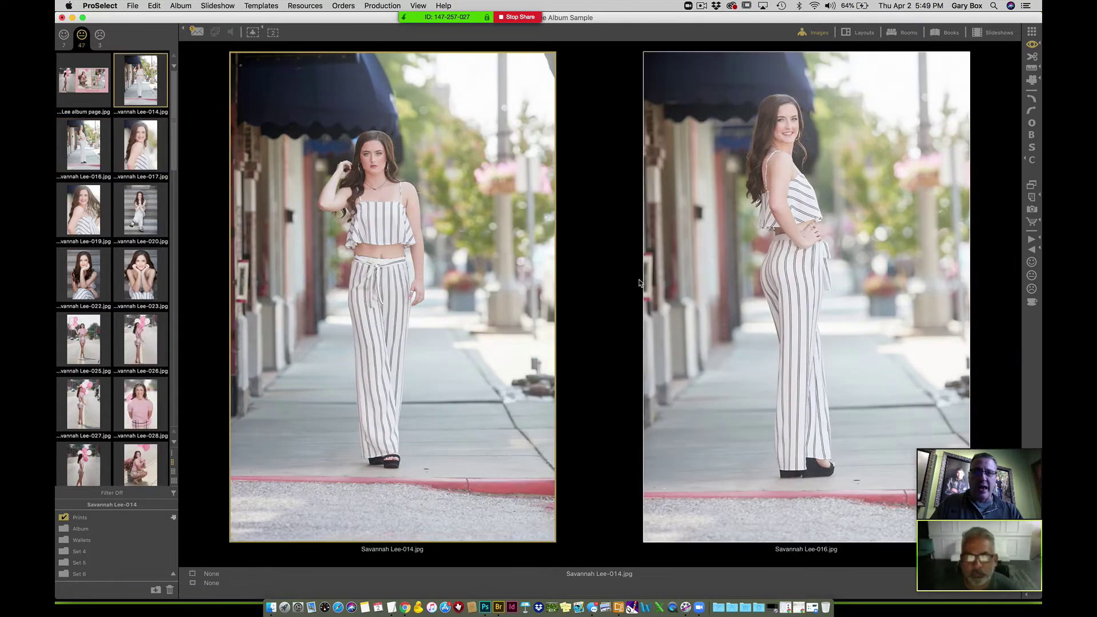
click(713, 258)
key(Up)
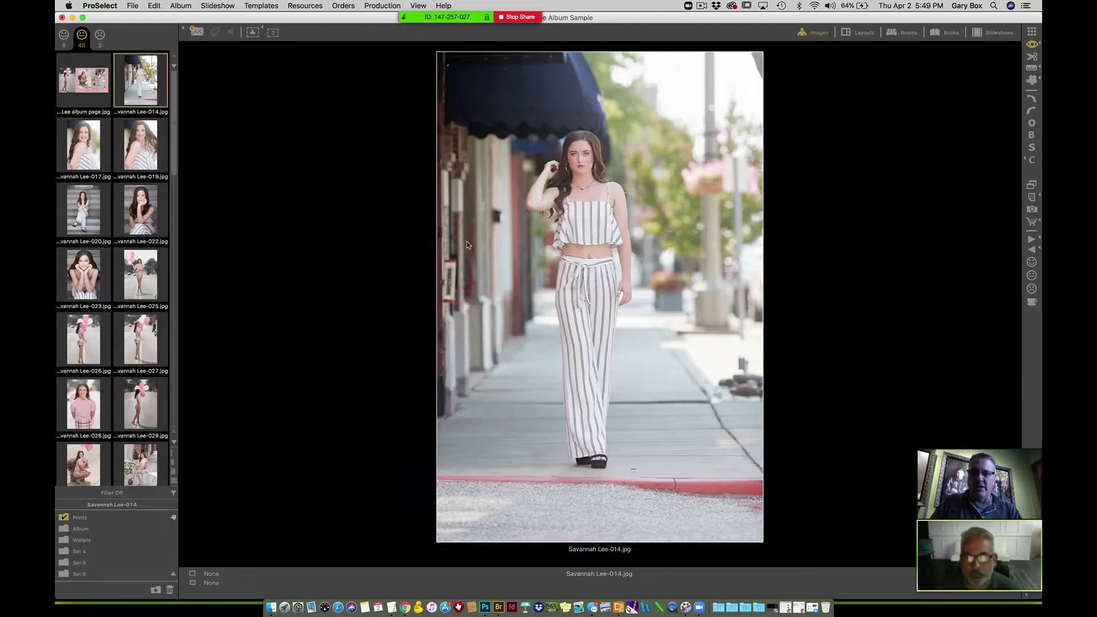
key(Down)
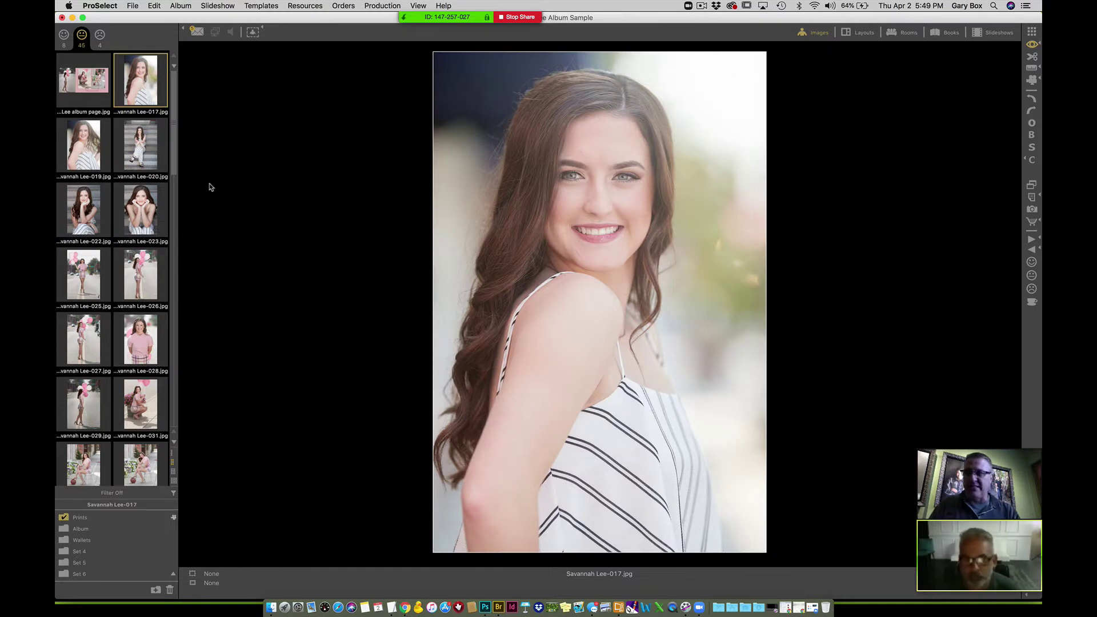
- Compare images 017 and 019 and rate both, then keep image 020
super+click(90, 145)
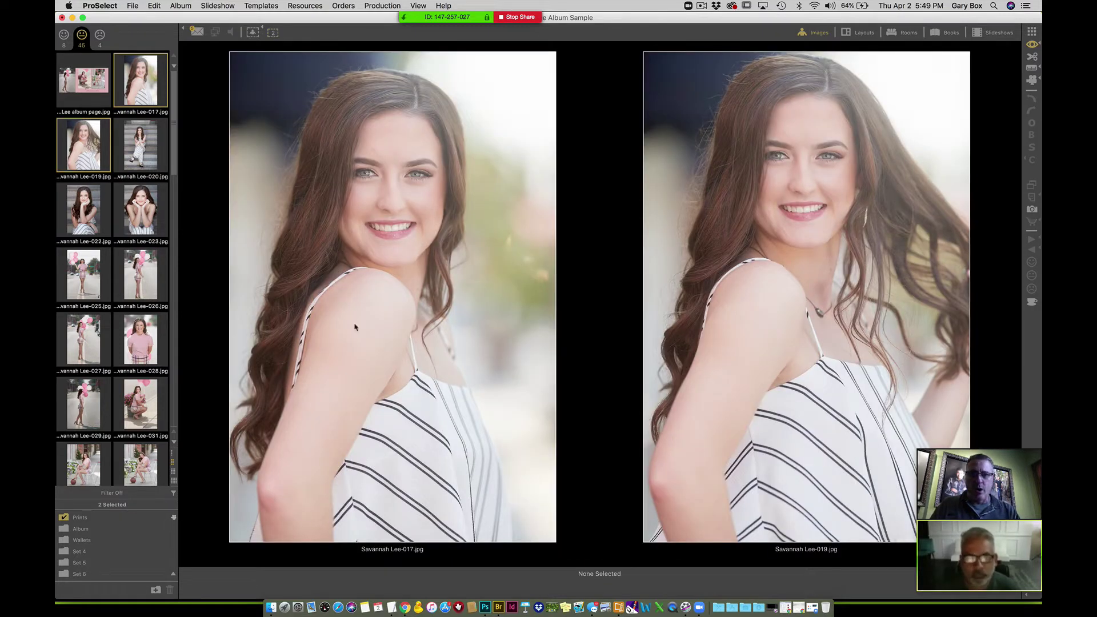
click(776, 281)
key(Down)
key(Up)
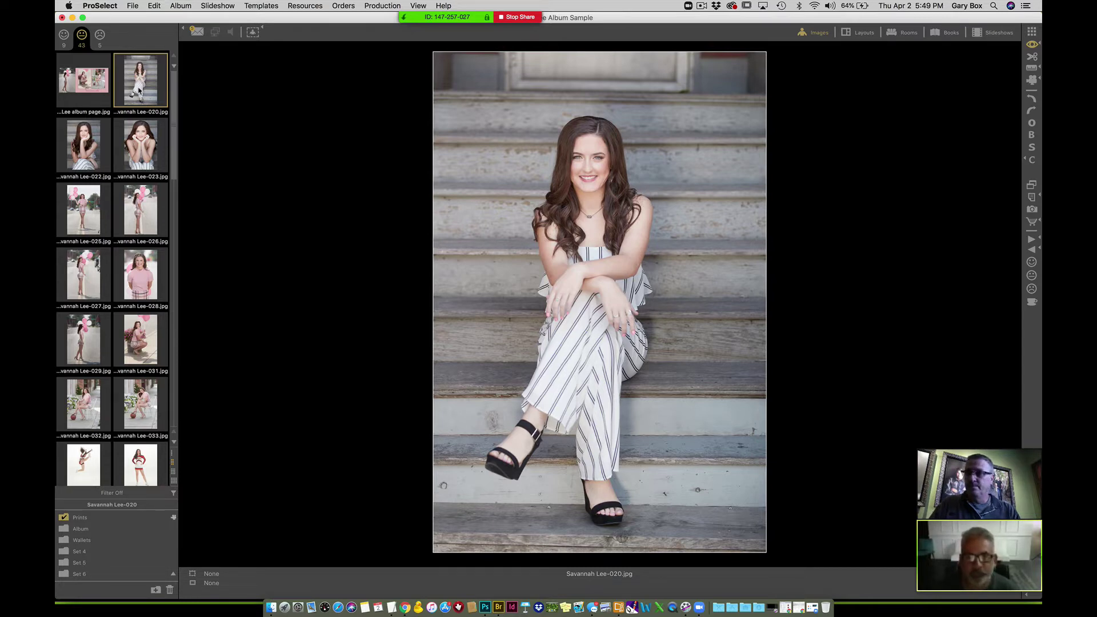
key(Up)
- Compare images 022 and 023 and mark both as keepers
super+click(91, 146)
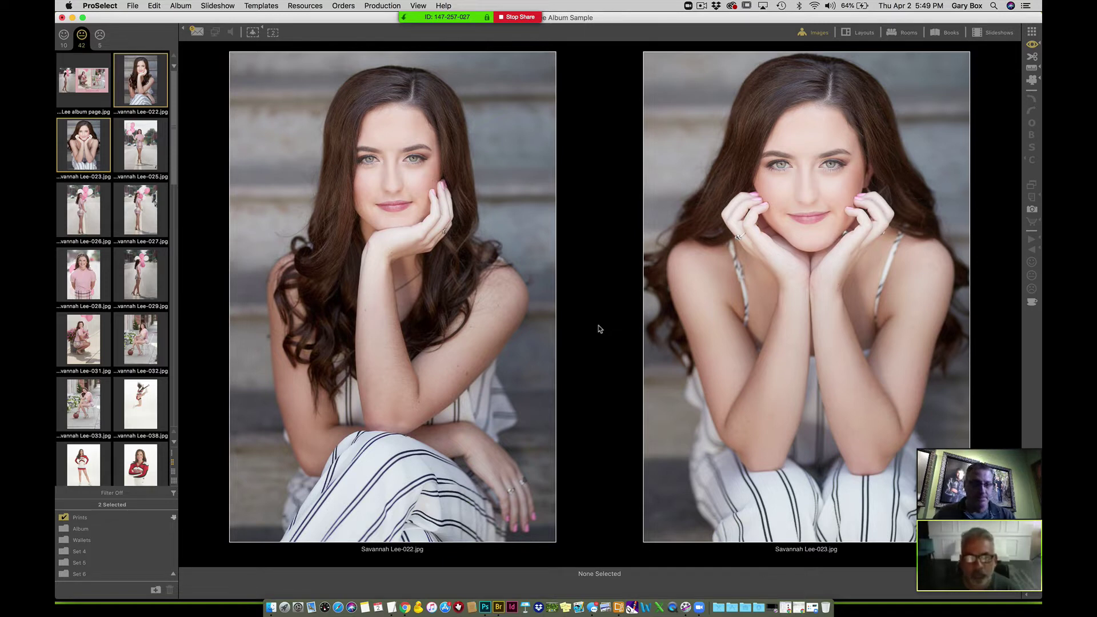
click(450, 279)
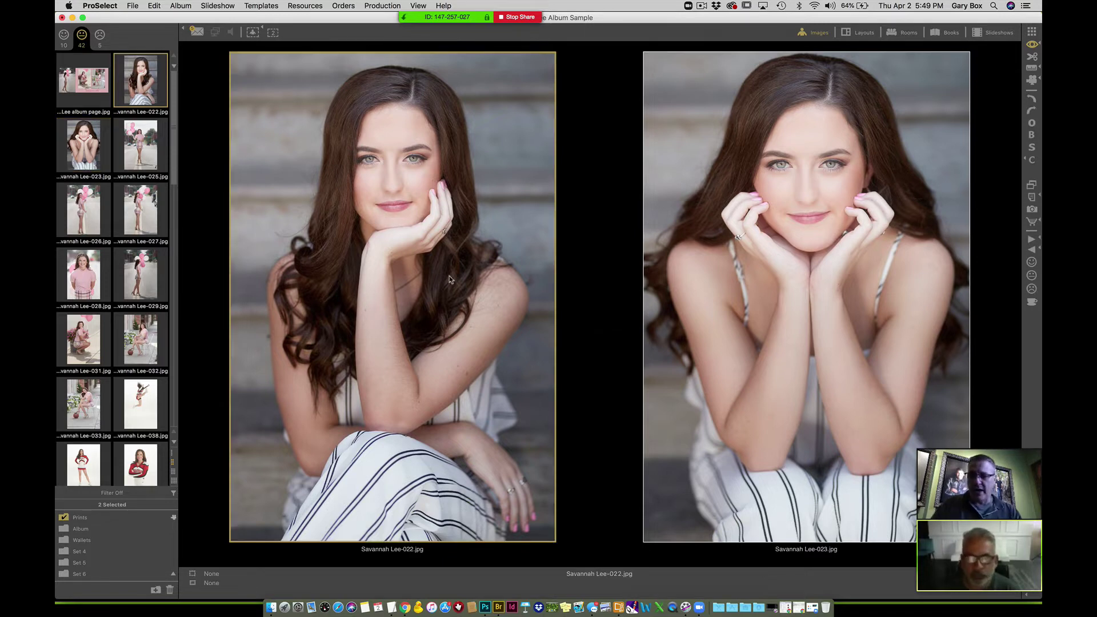
key(Up)
key(Up)
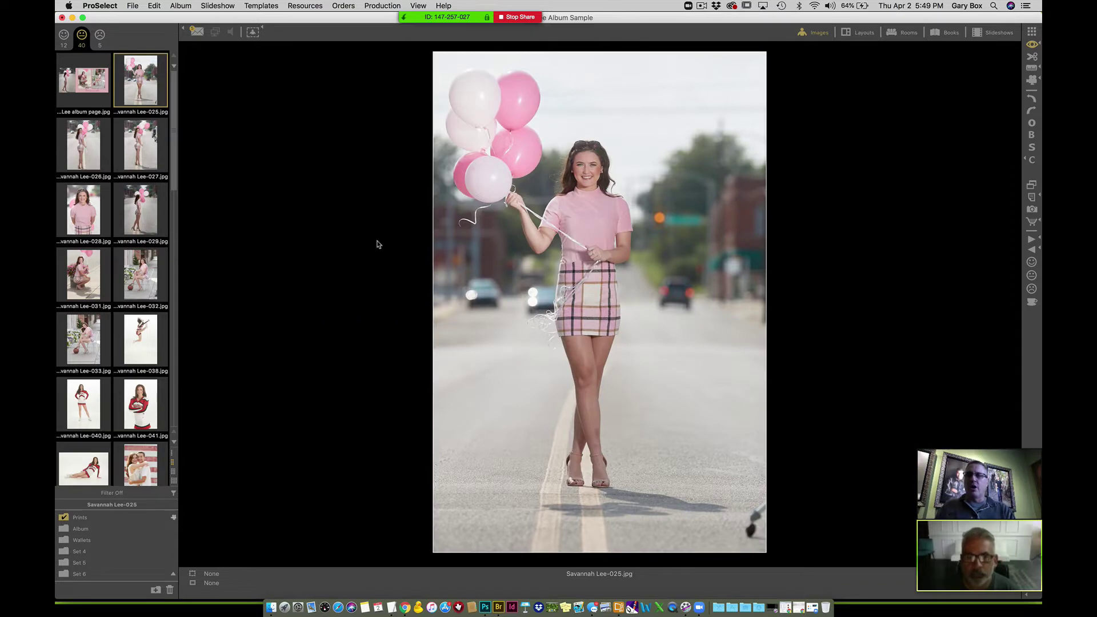
- Scroll the filmstrip to image 063 and show all 40 unrated images as a thumbnail grid
drag(173, 127, 169, 371)
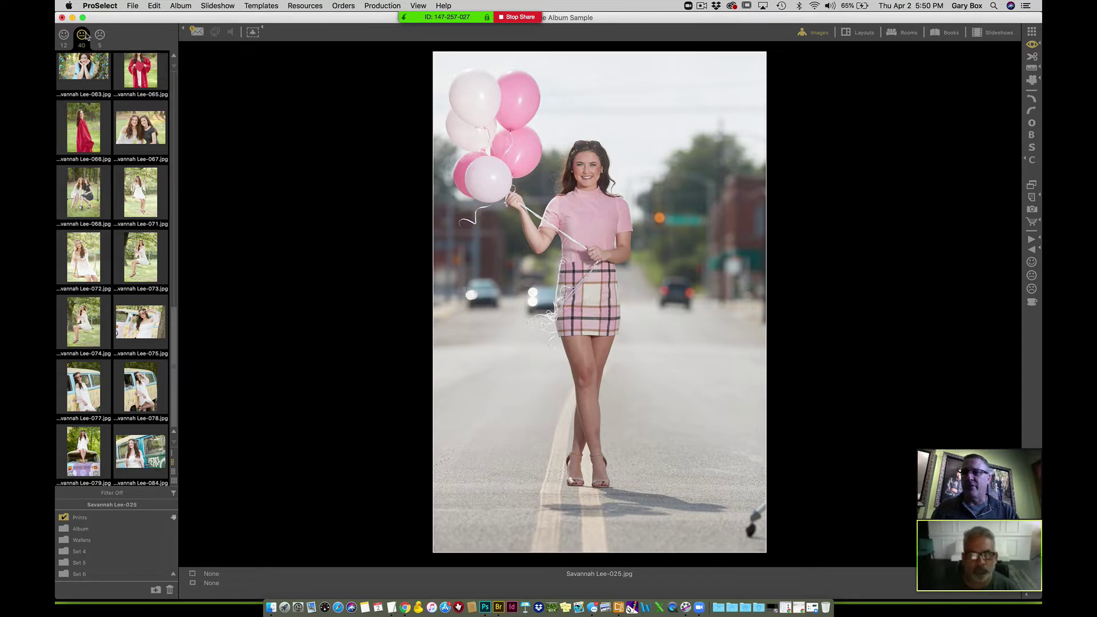
click(97, 80)
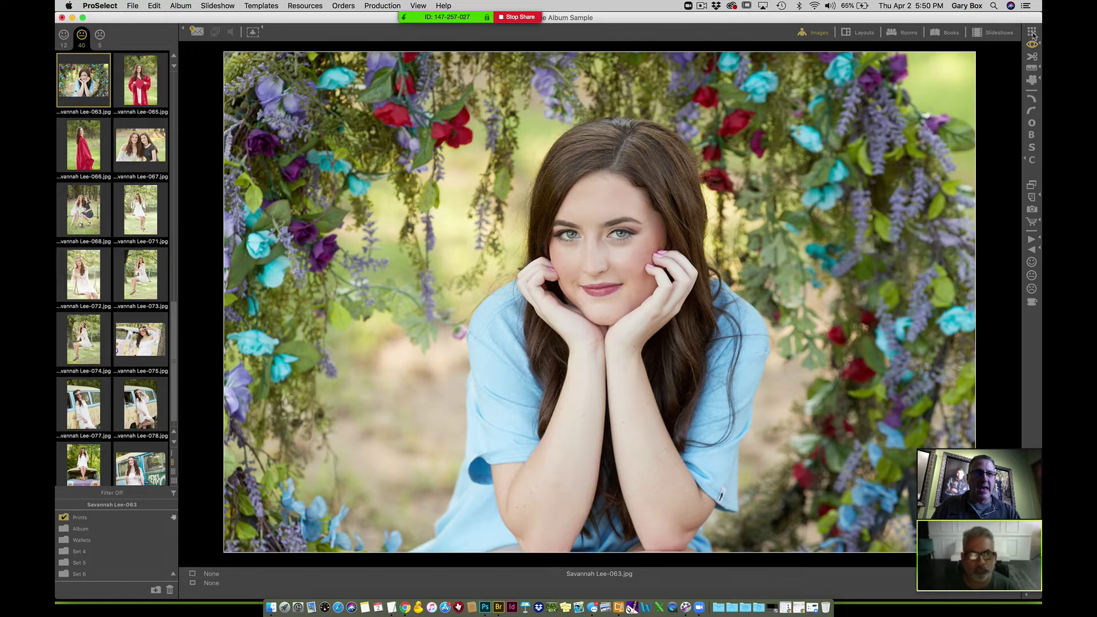
click(1032, 31)
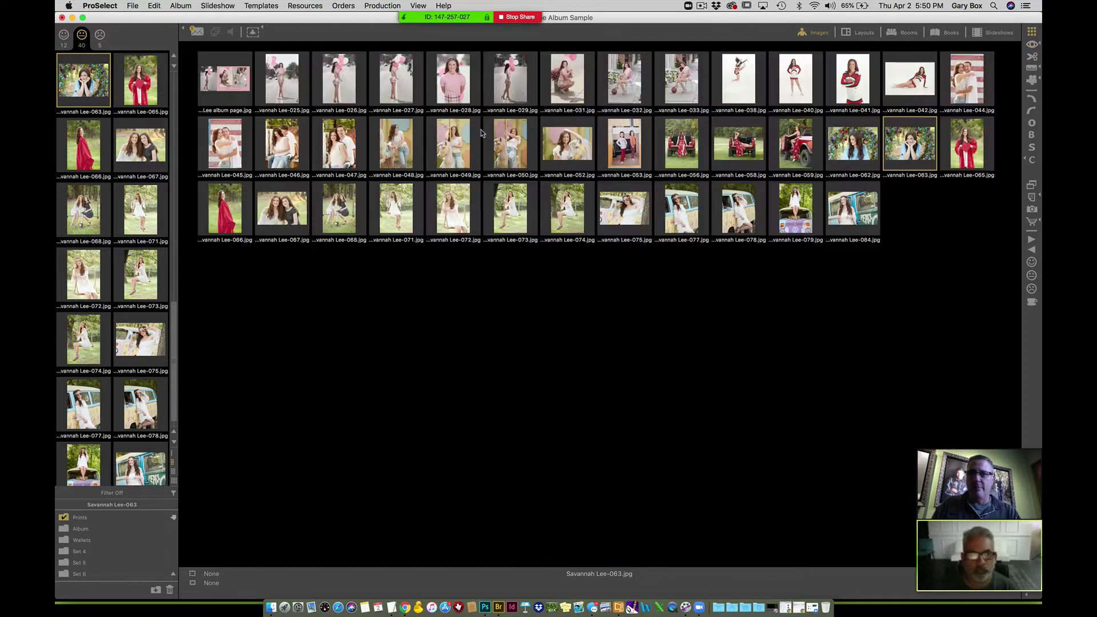
- Mark the 39 unrated portraits, excluding the album page, as liked and filter to the 51 liked images
click(276, 92)
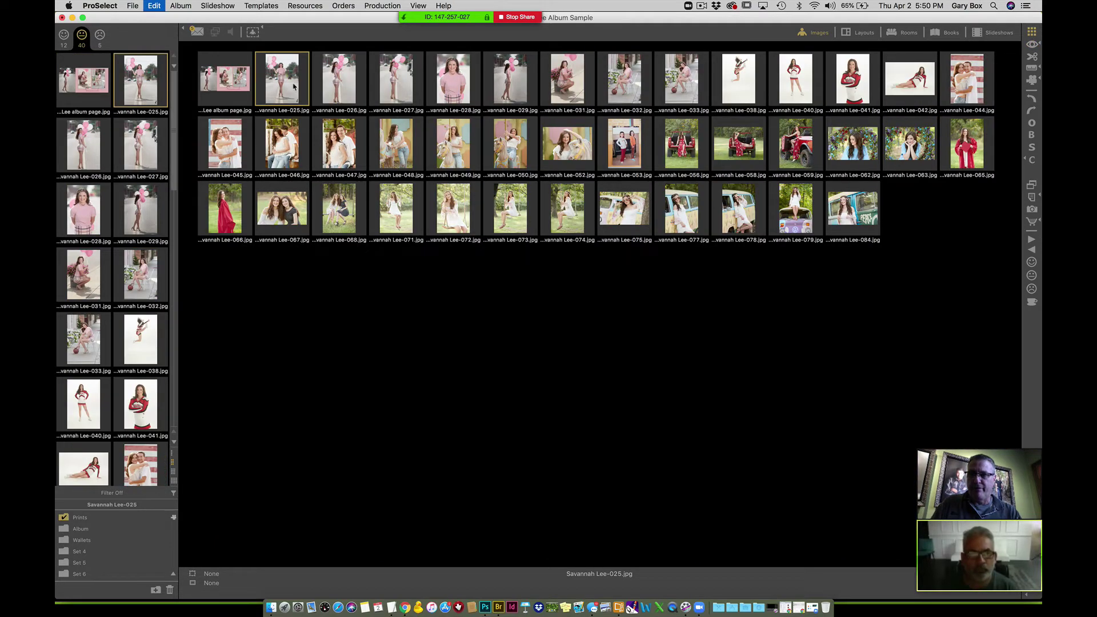
key(super+a)
super+click(236, 87)
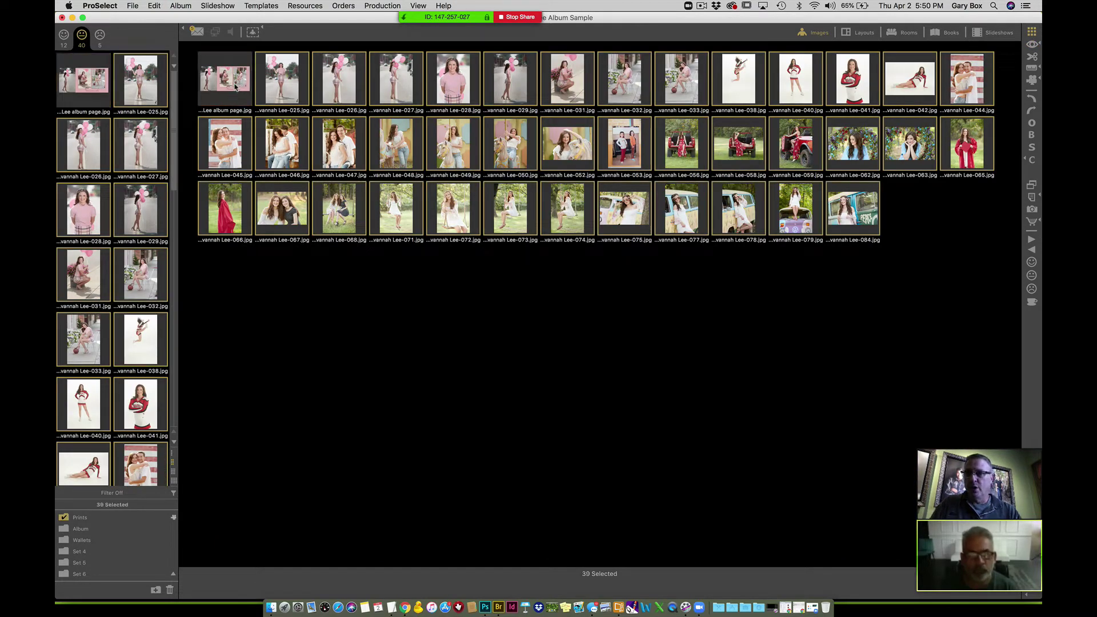
key(Up)
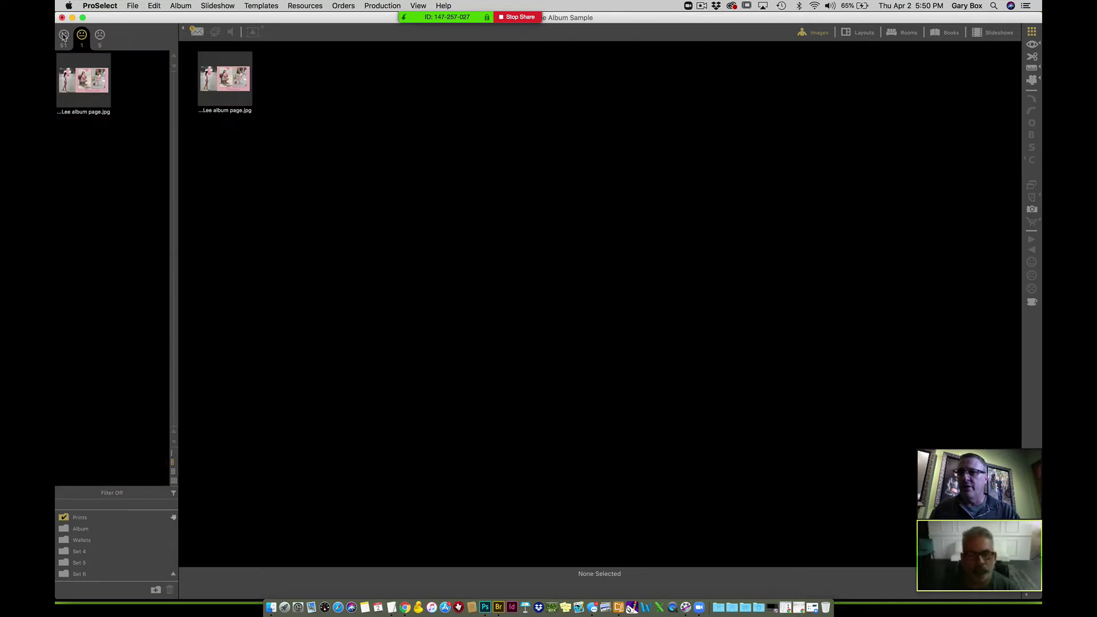
click(63, 35)
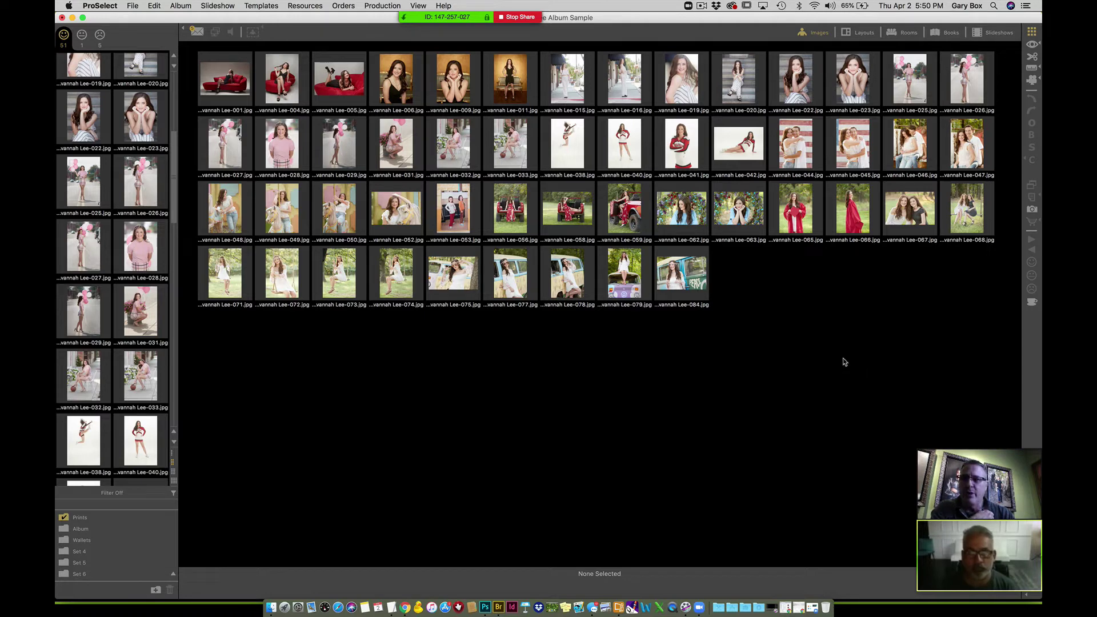
click(968, 85)
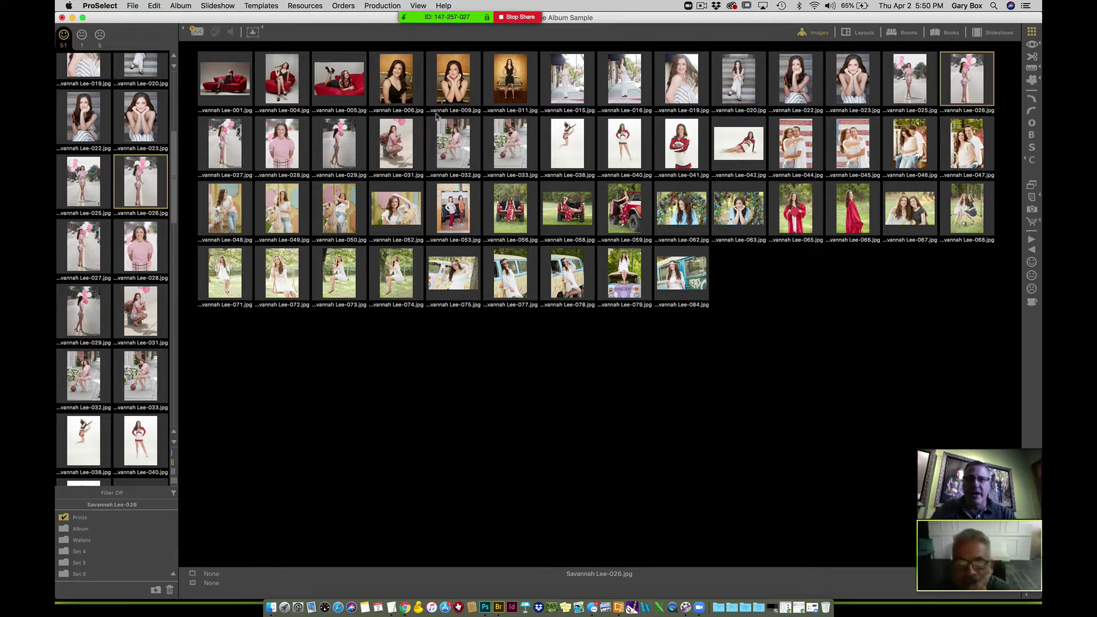
- Compare Lee-026 and Lee-027 side by side and rate Lee-027 as a maybe
super+click(223, 149)
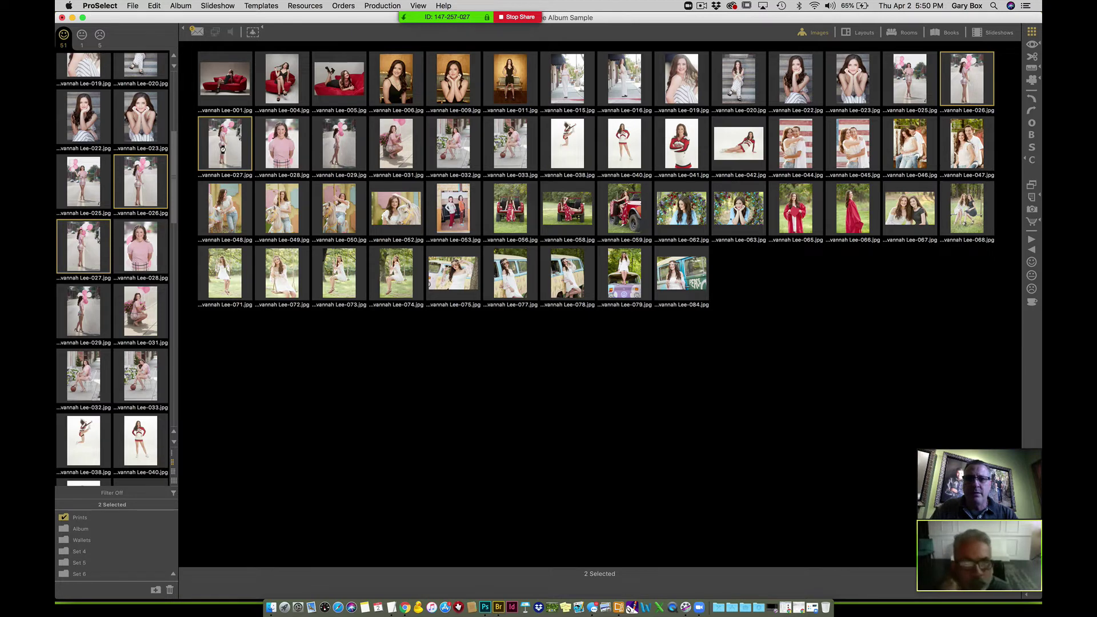
key(space)
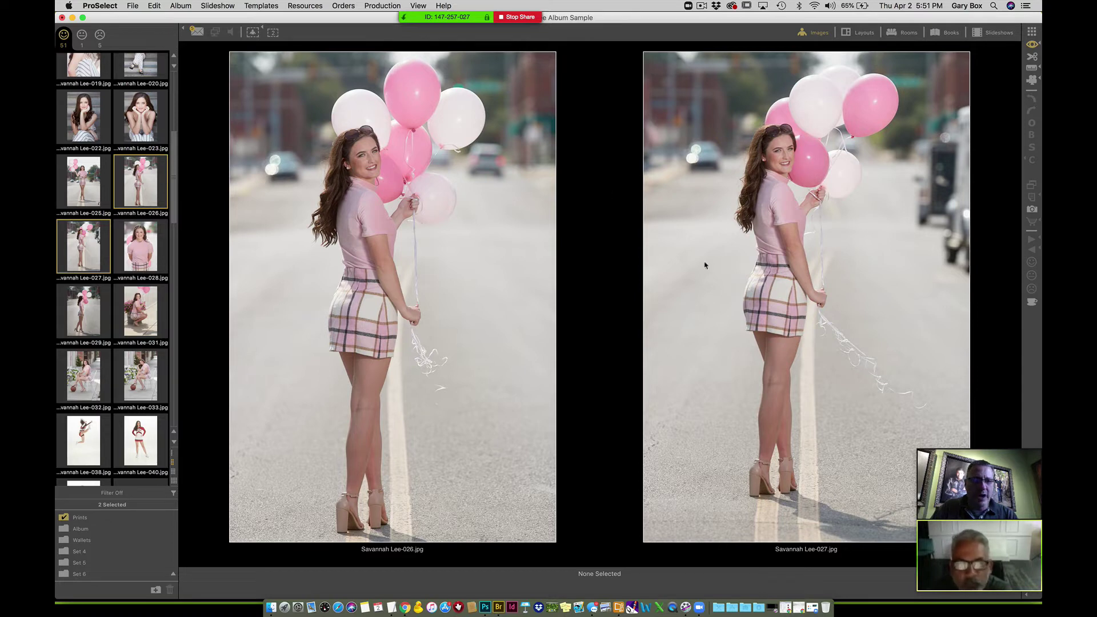
click(387, 279)
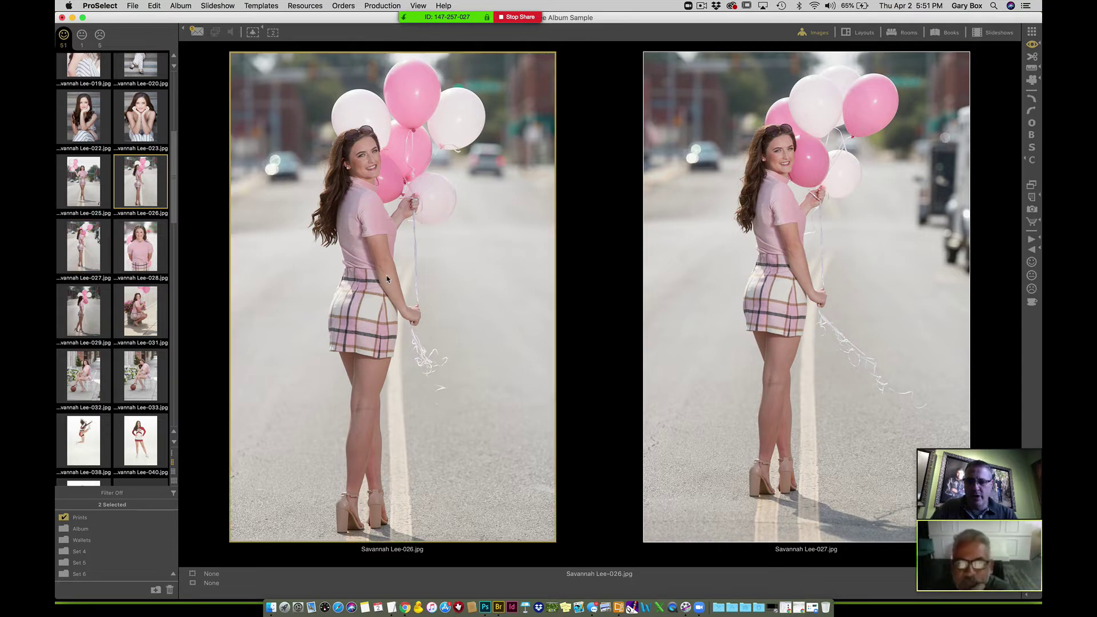
click(848, 231)
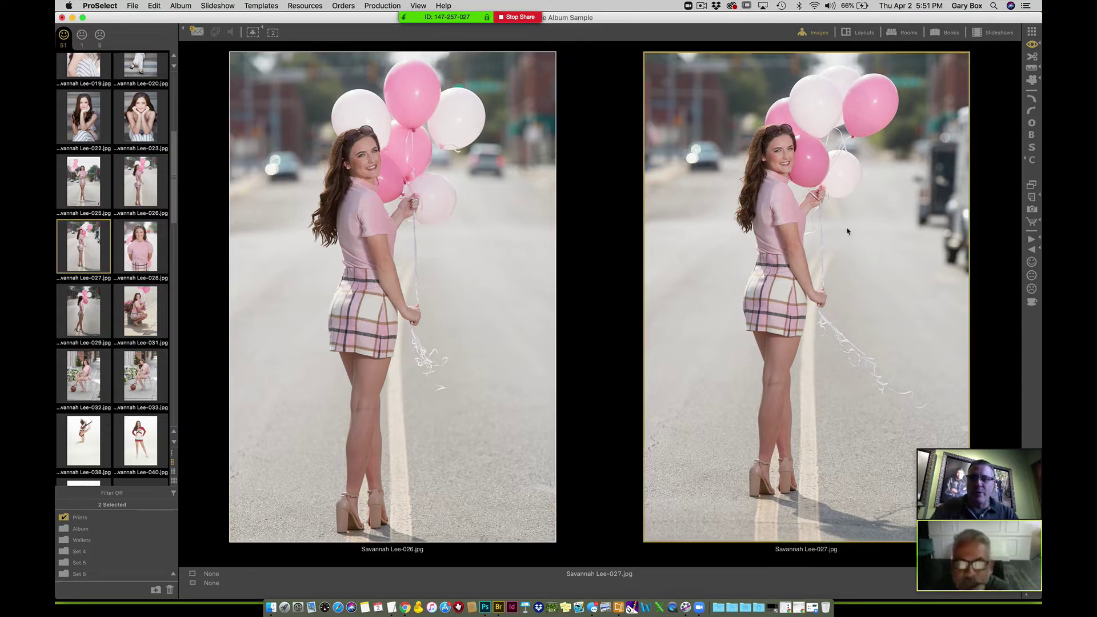
key(m)
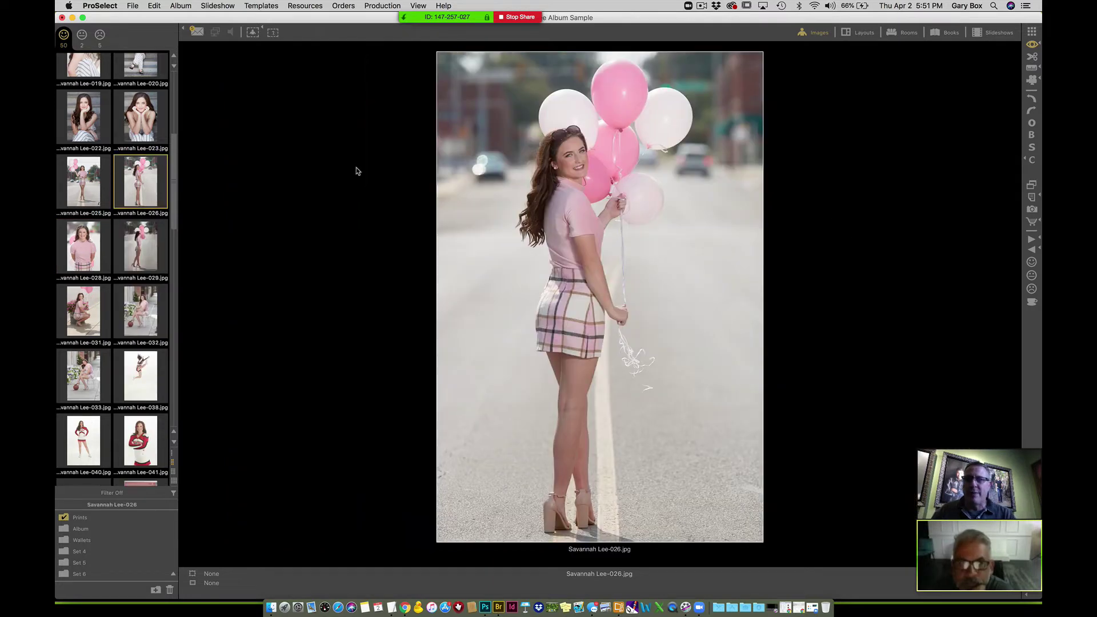
- Return to the thumbnail grid of the 50 liked images
click(1033, 32)
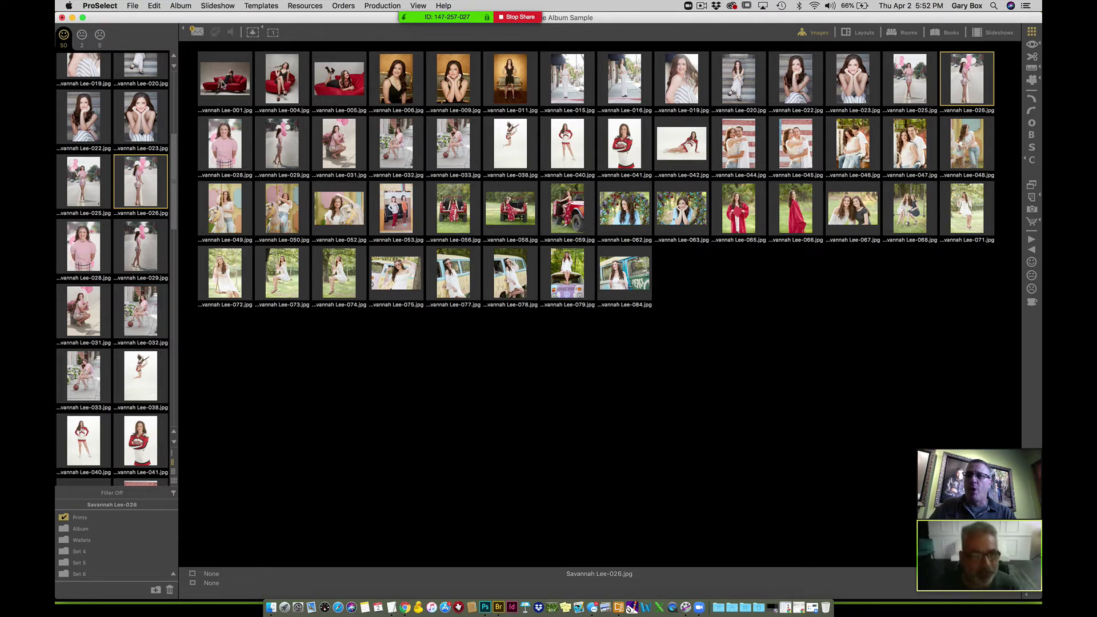
- With larger thumbnails, select Lee-005, Lee-041, Lee-049 and Lee-019
click(224, 86)
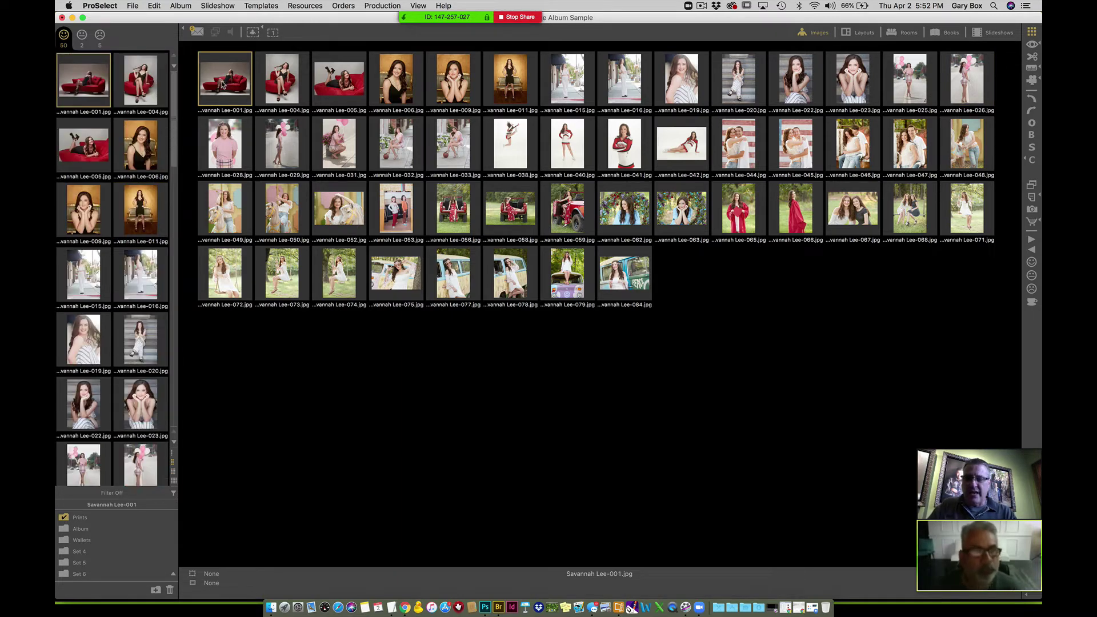
key(super+a)
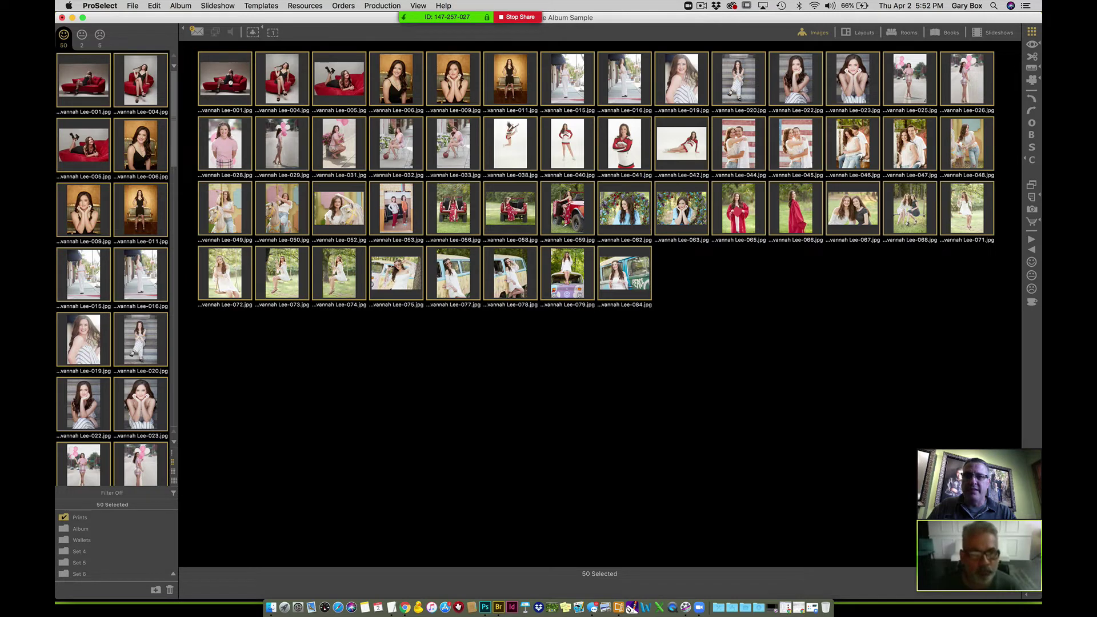
key(super+d)
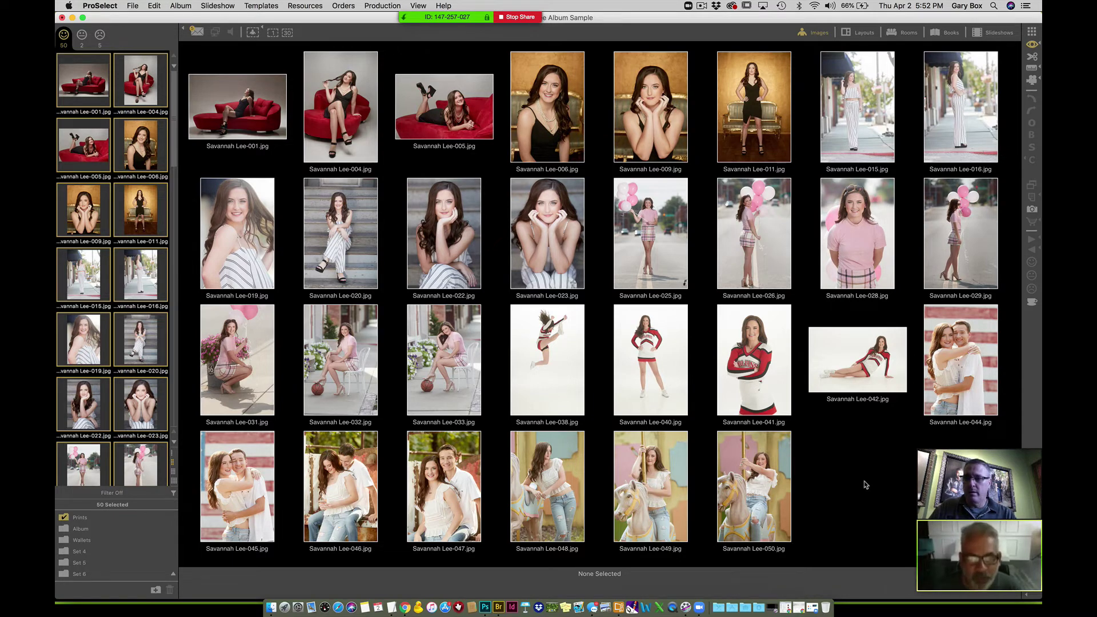
click(445, 109)
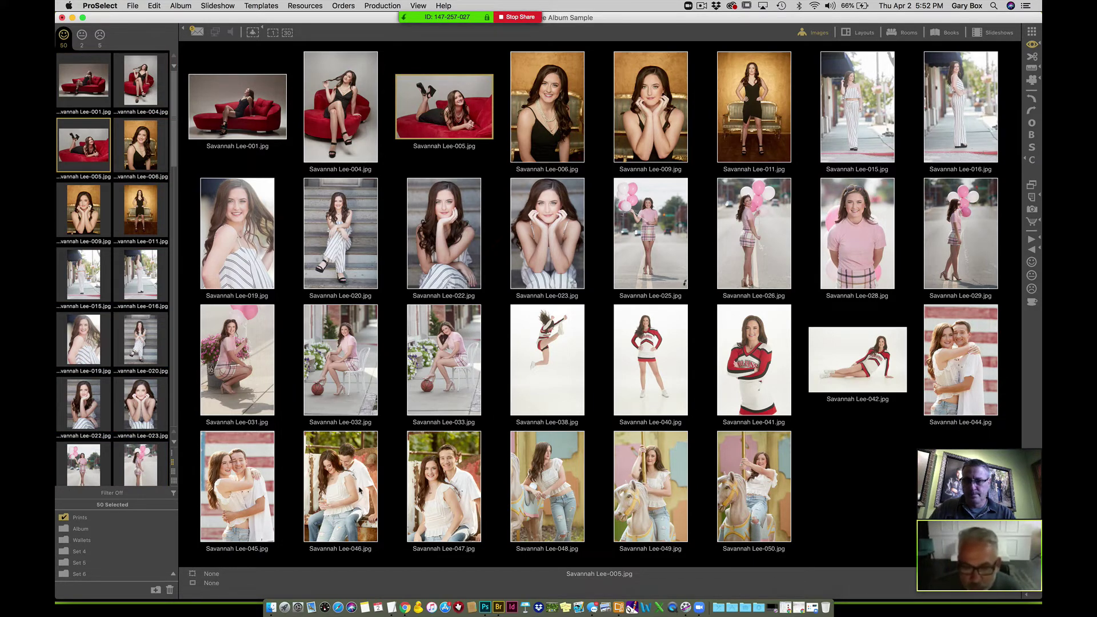
super+click(760, 380)
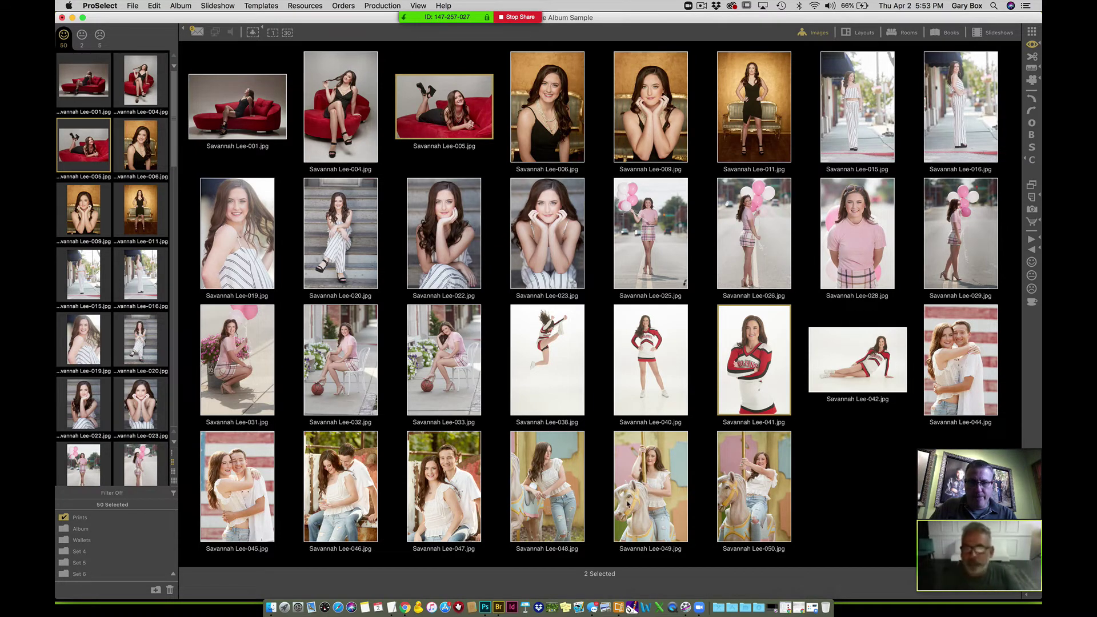
super+click(556, 504)
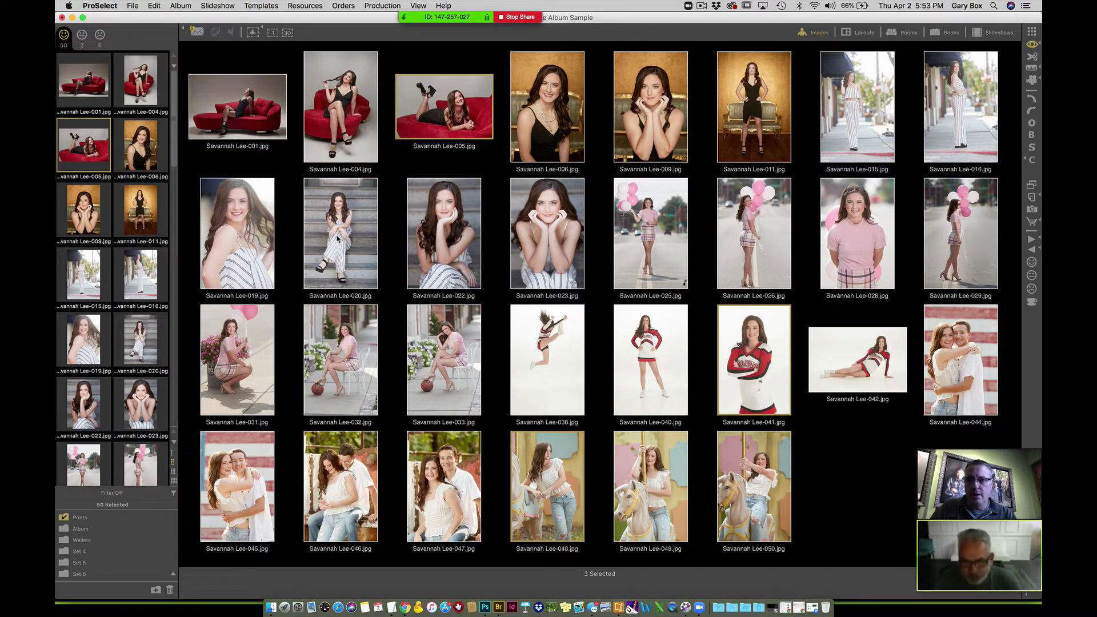
super+click(629, 486)
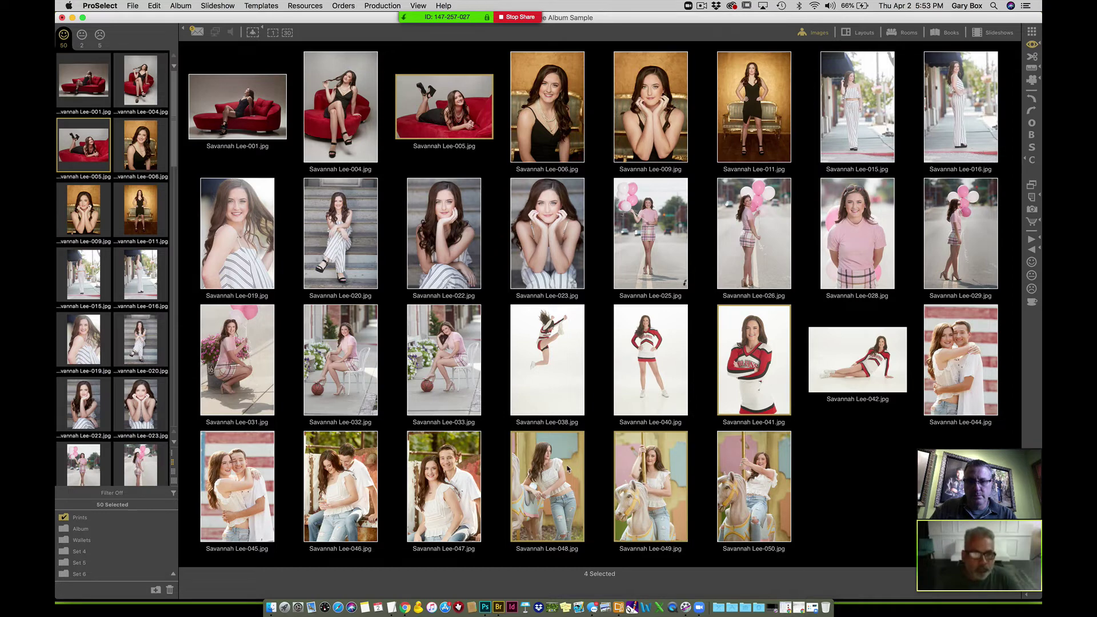
super+click(566, 468)
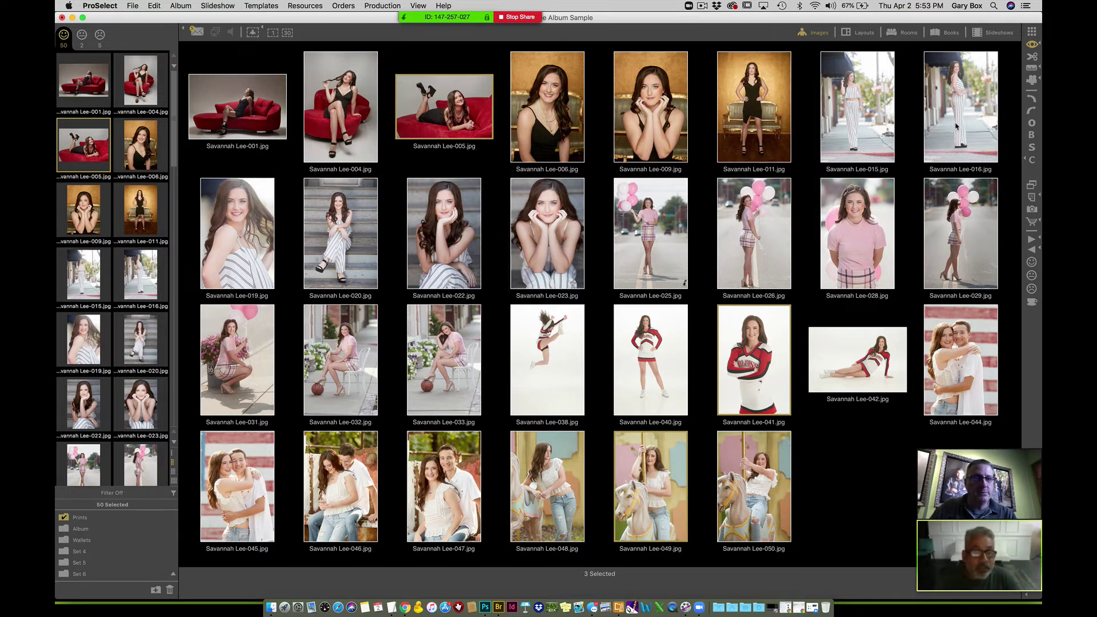
super+click(257, 245)
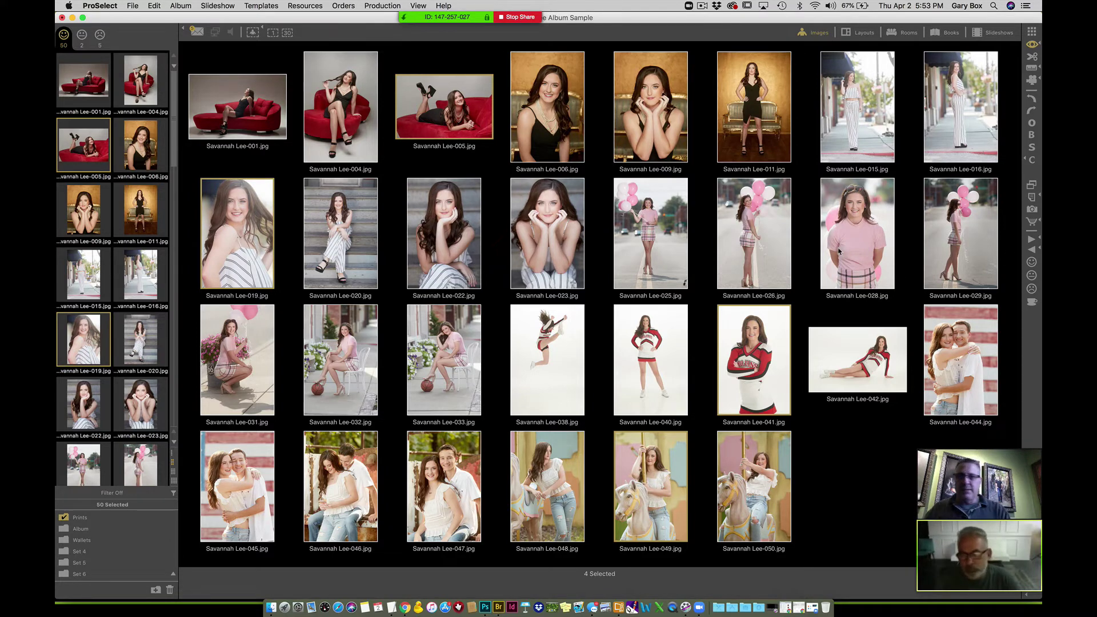
- In compact thumbnails, add Lee-074 and Lee-077 and bring up the Rooms scene
click(1033, 32)
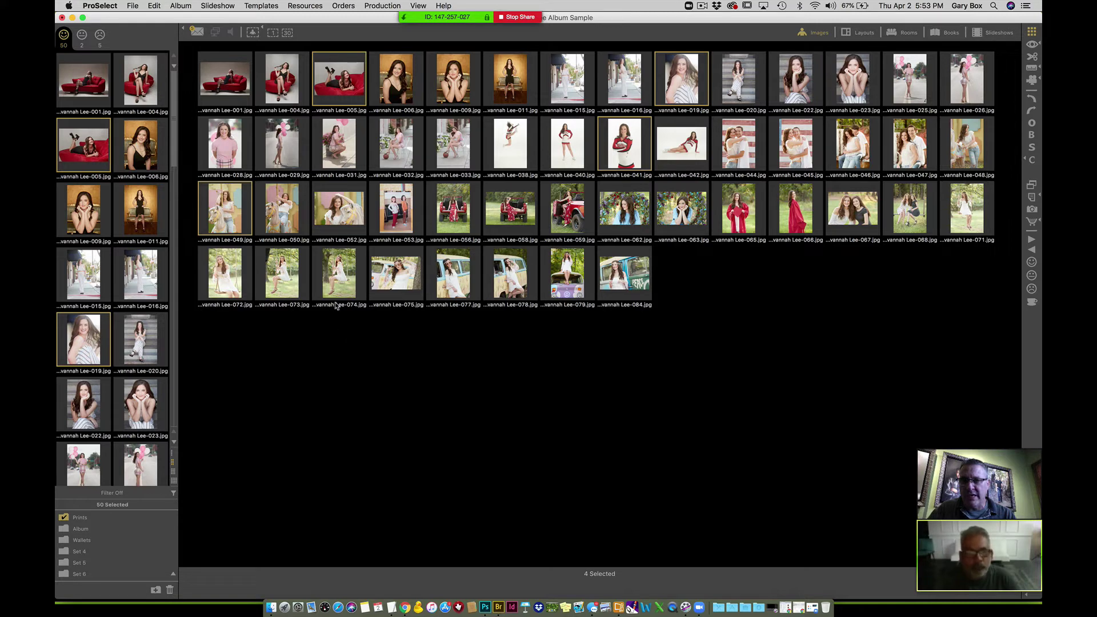
super+click(337, 284)
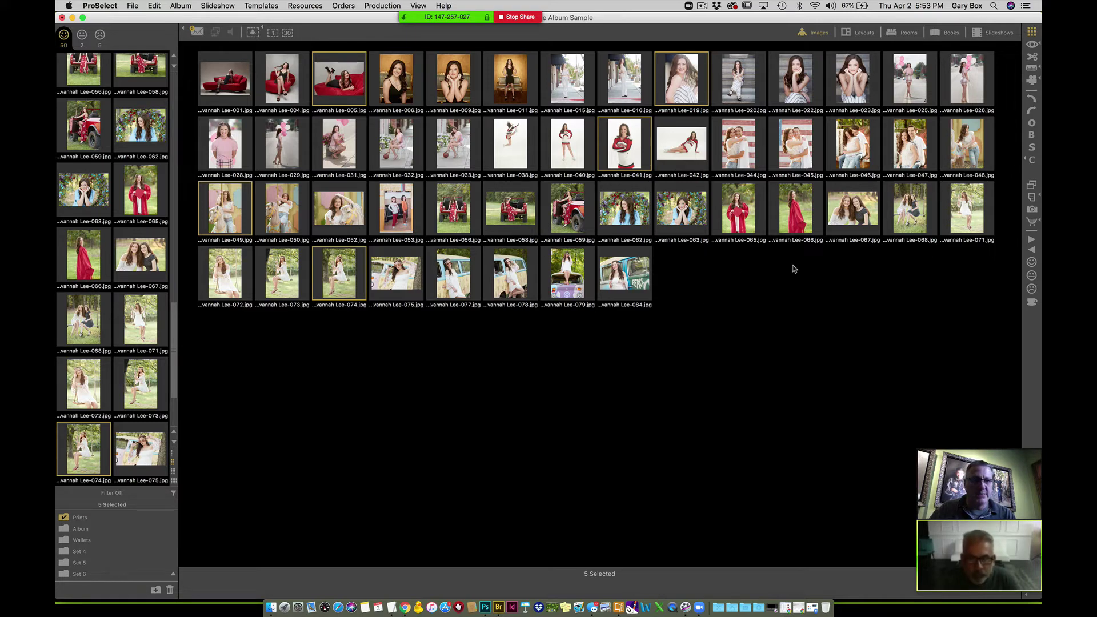
super+click(456, 279)
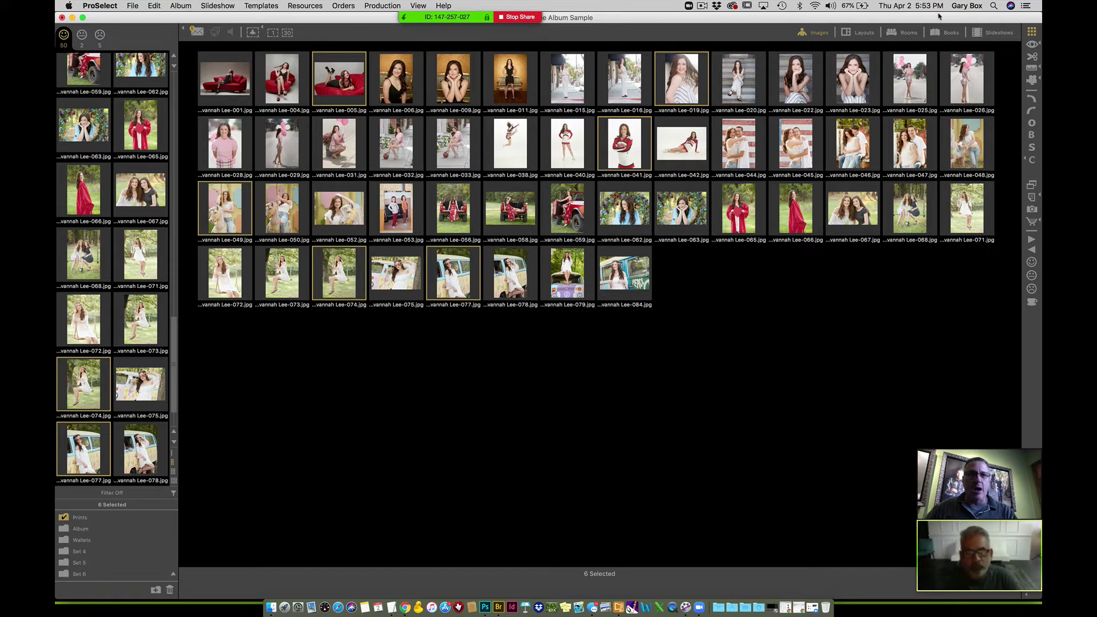
click(909, 33)
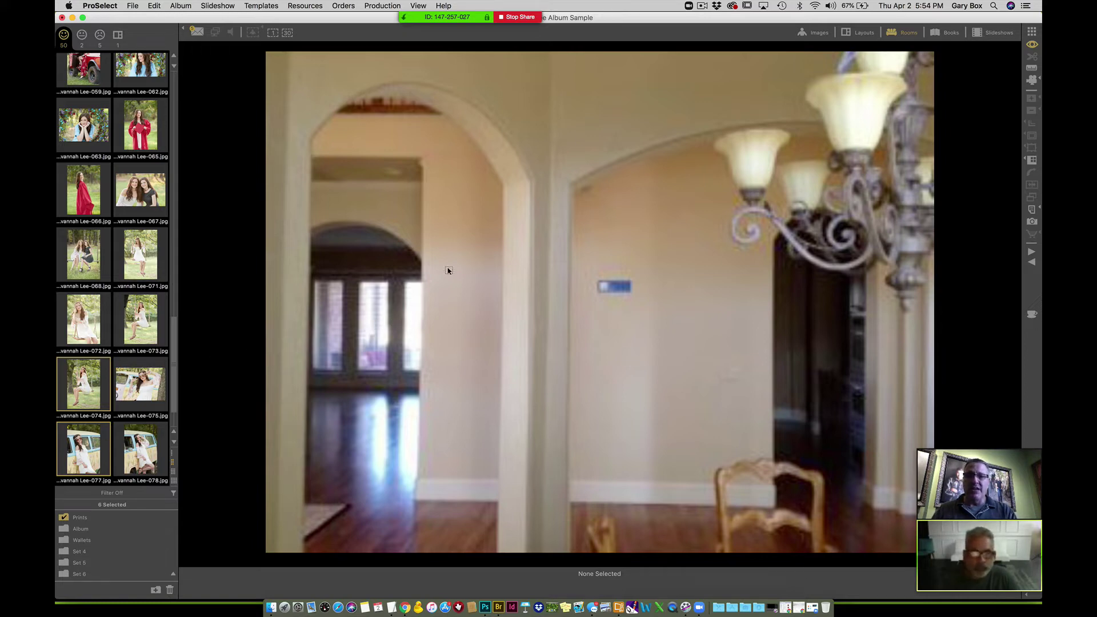
- Drag the six selected portraits onto the arched hallway wall as a grouping
drag(449, 270, 449, 271)
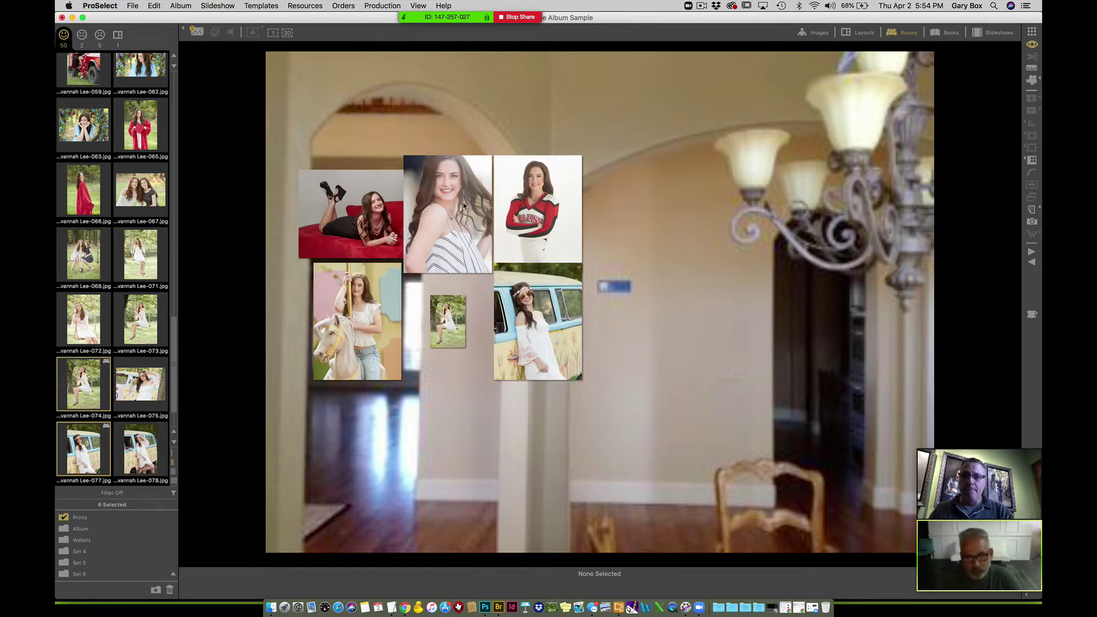
- Size the swing print at 30x40 and spread the bus, cheerleader and striped-top portraits across the wall
click(453, 330)
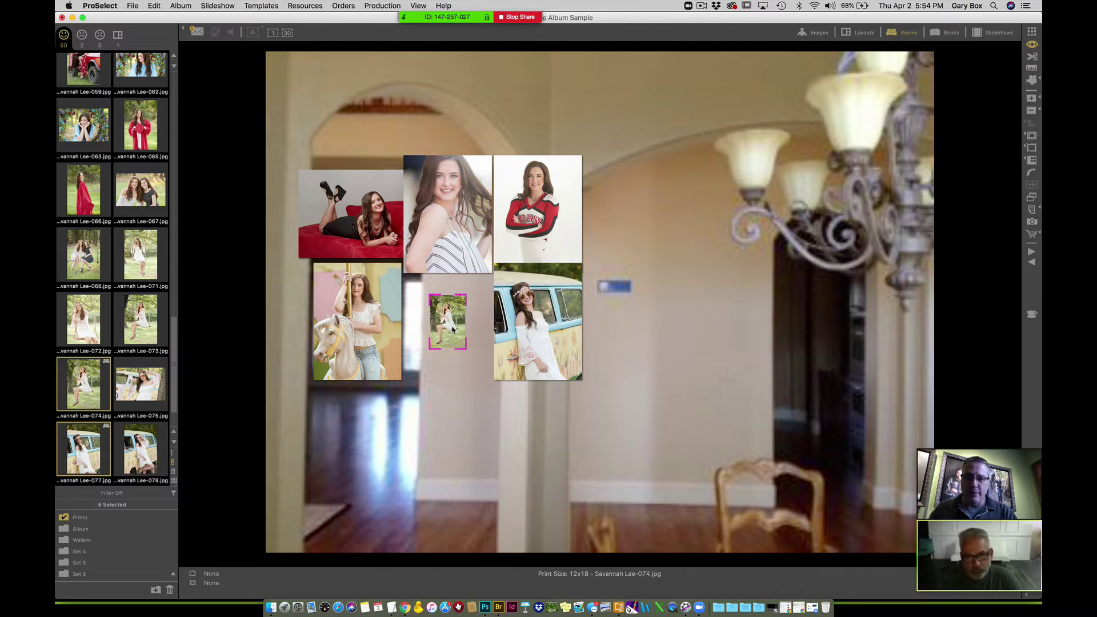
scroll(453, 329, up, 1)
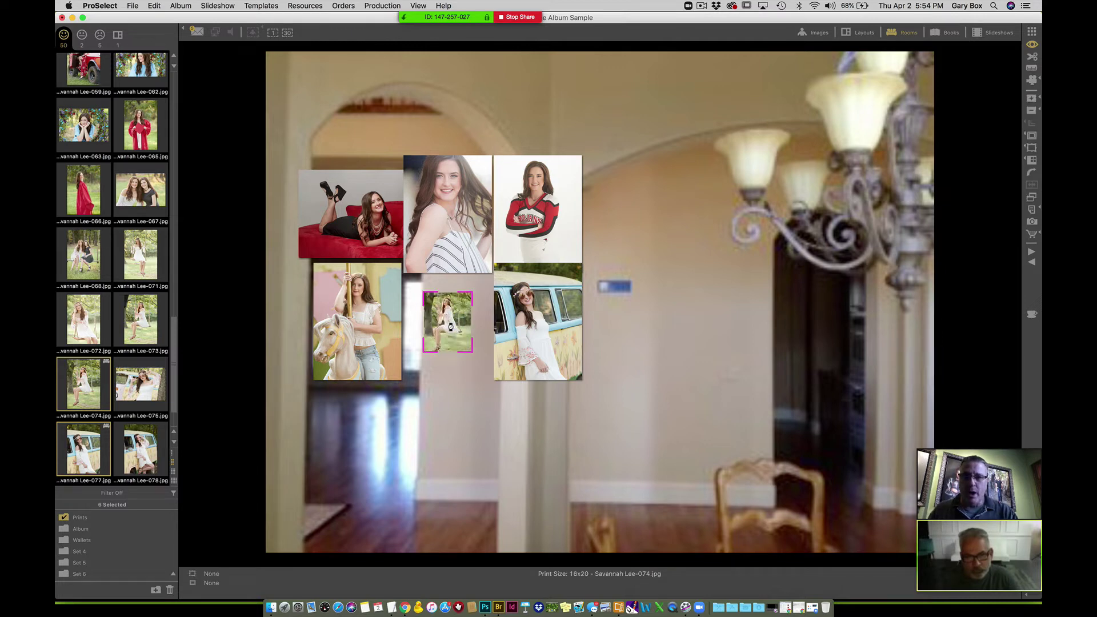
scroll(451, 327, up, 2)
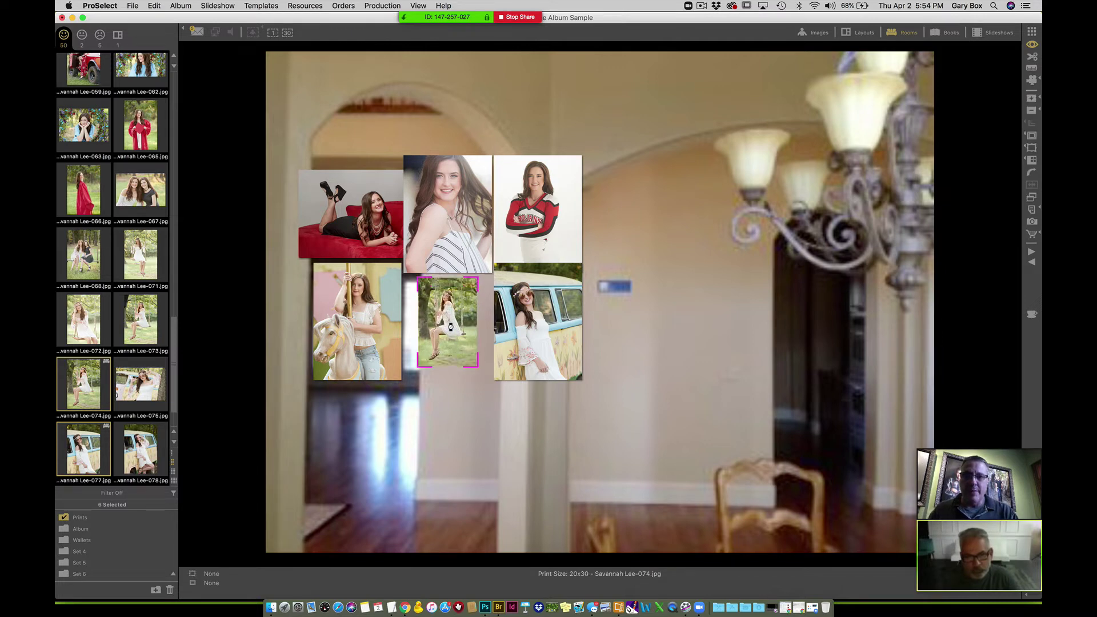
scroll(451, 327, up, 2)
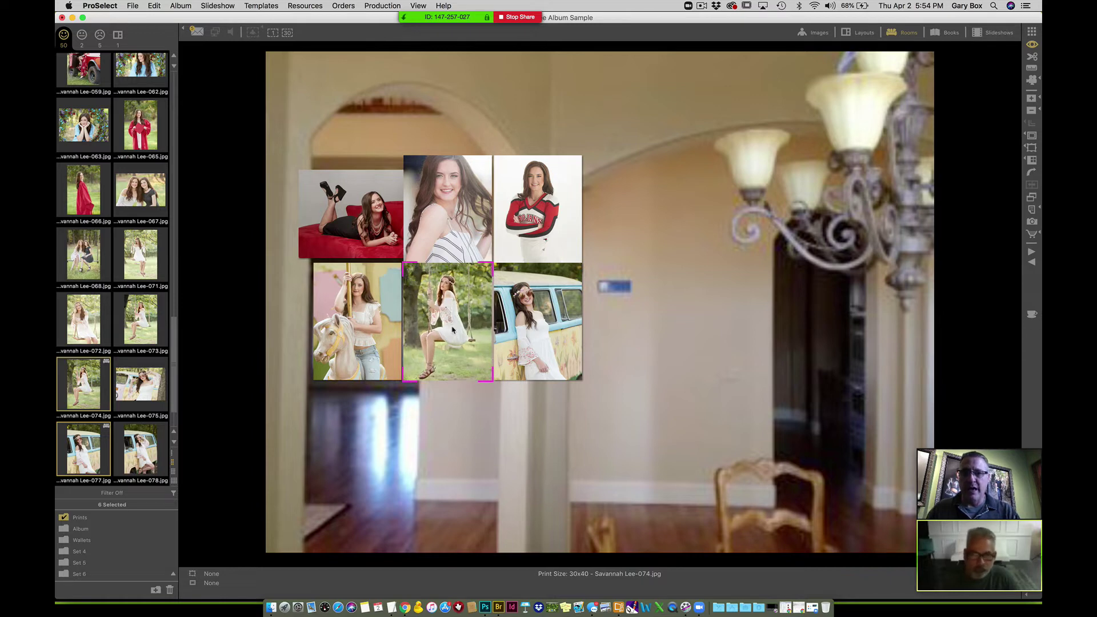
scroll(452, 329, down, 1)
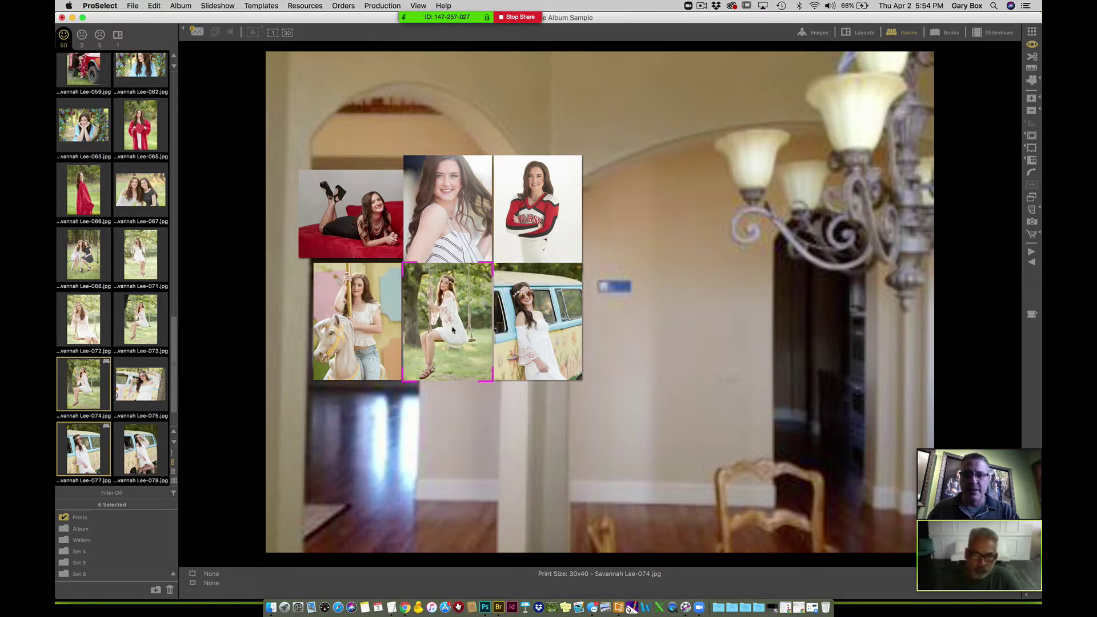
drag(541, 311, 693, 321)
drag(548, 250, 648, 232)
drag(453, 195, 508, 175)
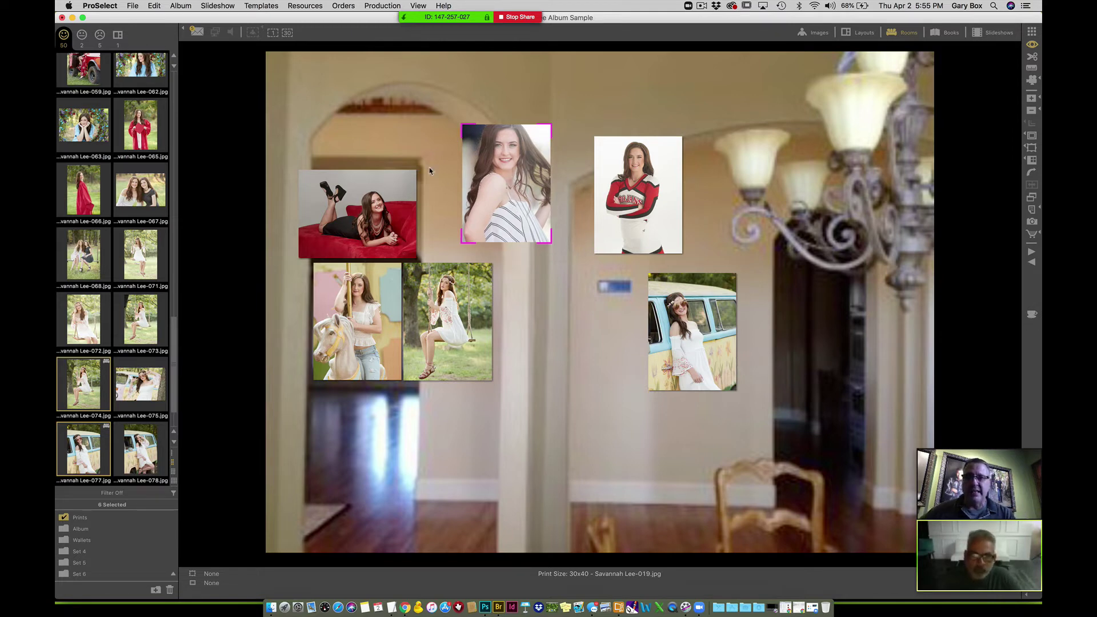
- Shift the striped-top portrait left and shrink the swing print to 20x30 beside the cheerleader photo
drag(512, 203, 449, 170)
drag(468, 313, 592, 309)
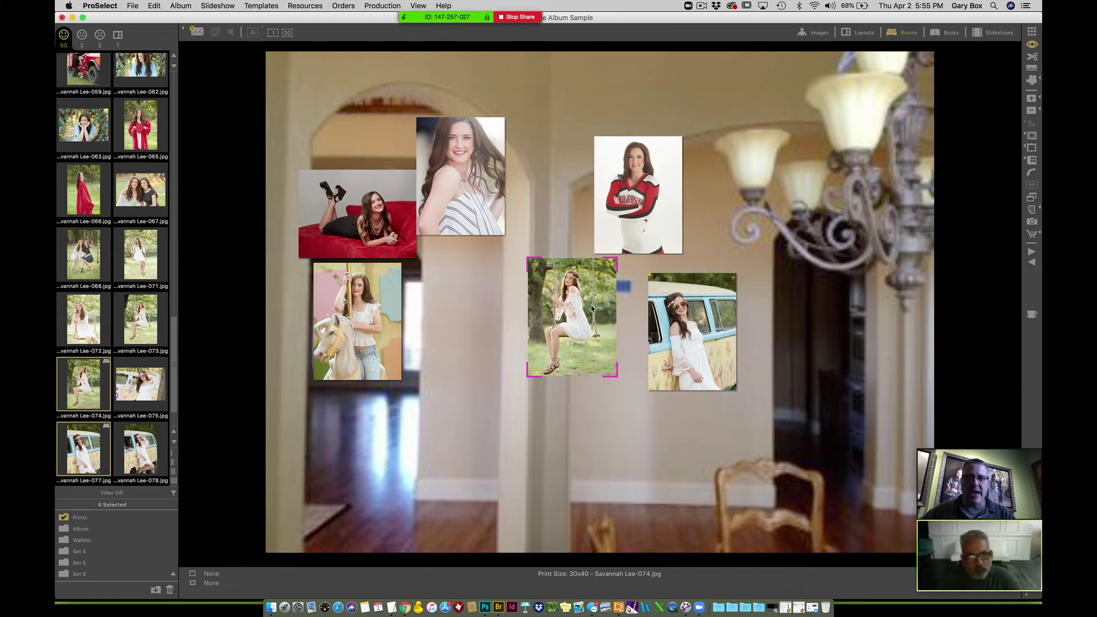
key(plus)
key(minus)
key(minus)
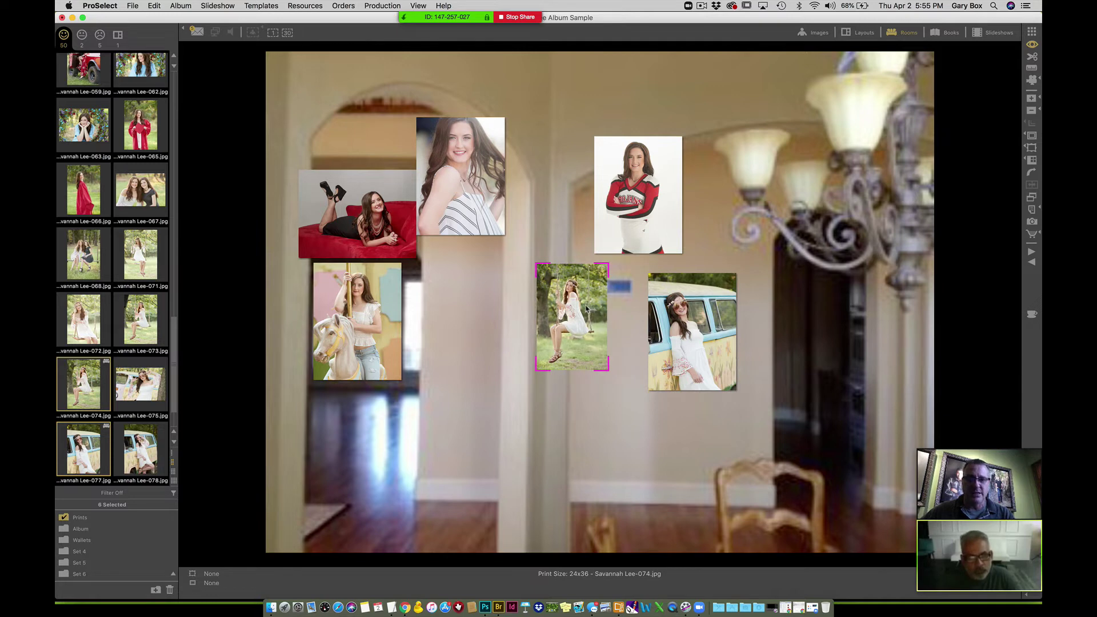
key(minus)
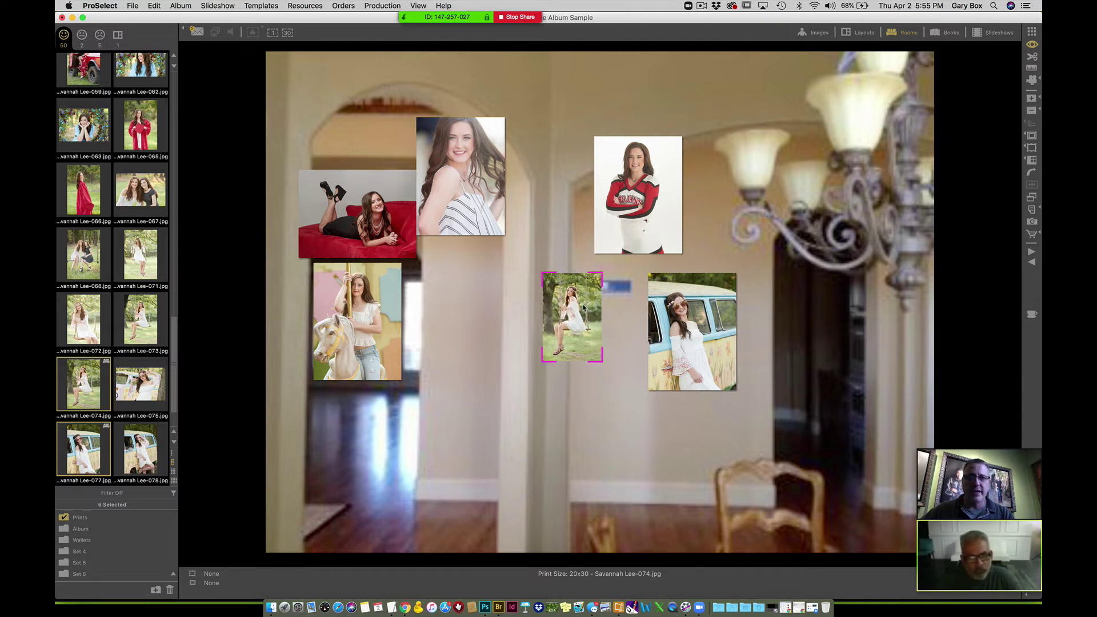
drag(595, 296, 597, 251)
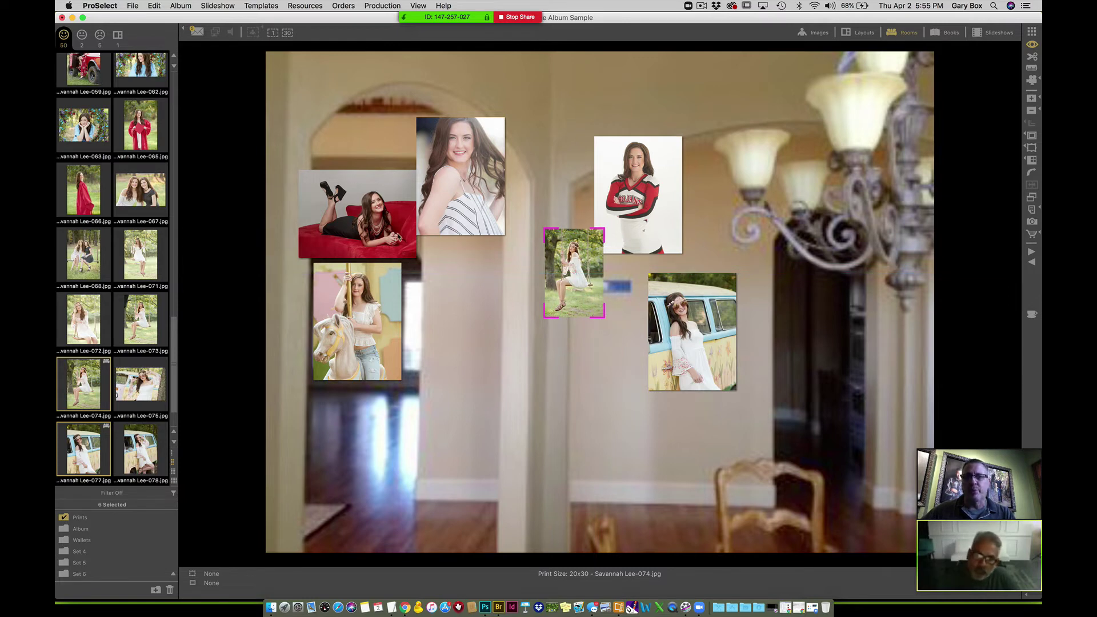
- Place the carousel print and the seated Lee-032 photo from the filmstrip beside the swing print
drag(361, 330, 483, 292)
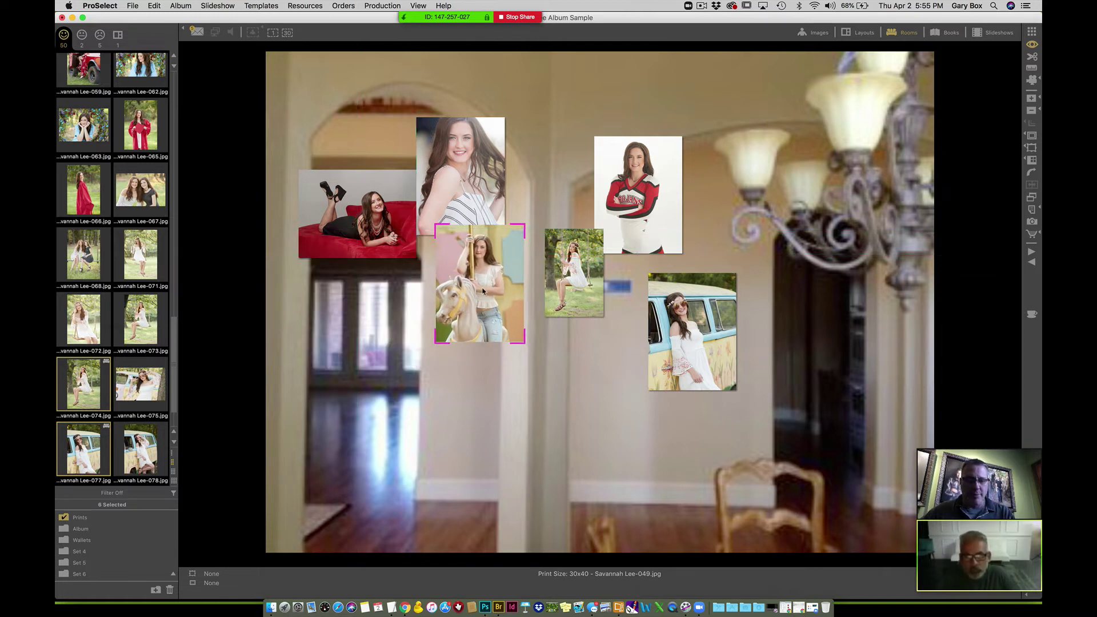
scroll(483, 292, down, 3)
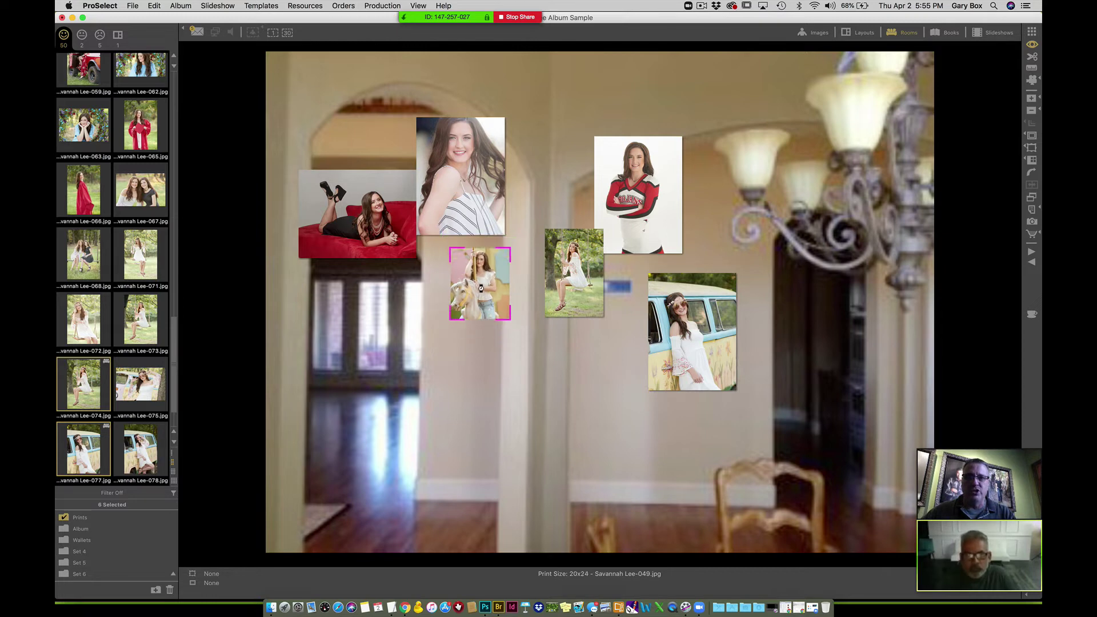
scroll(480, 289, down, 1)
drag(484, 284, 519, 273)
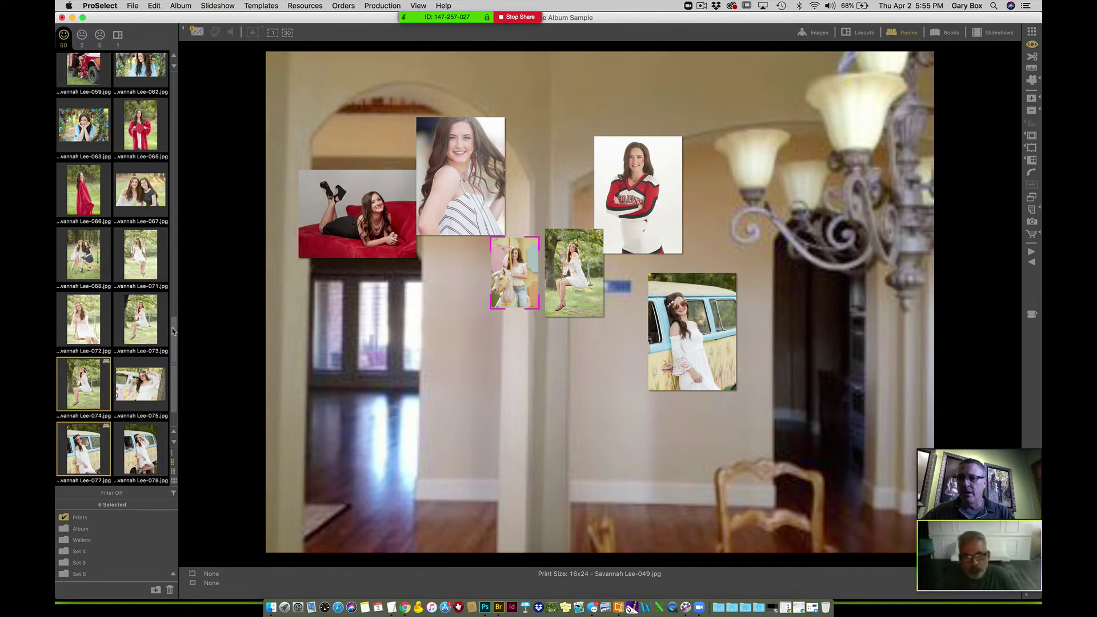
drag(174, 325, 179, 155)
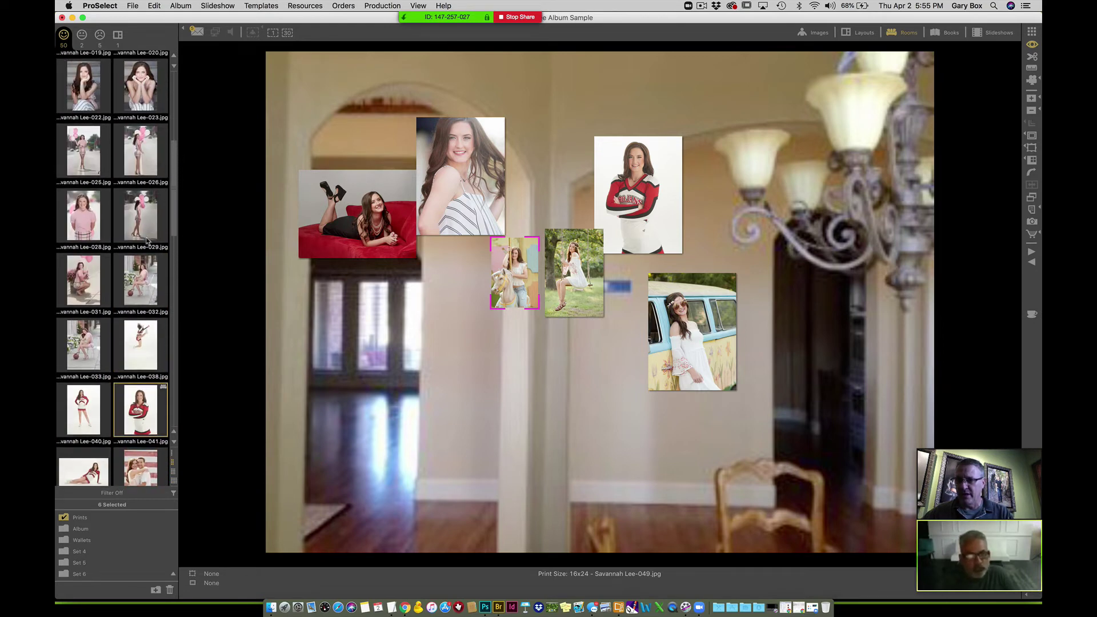
drag(145, 282, 652, 269)
scroll(651, 269, down, 1)
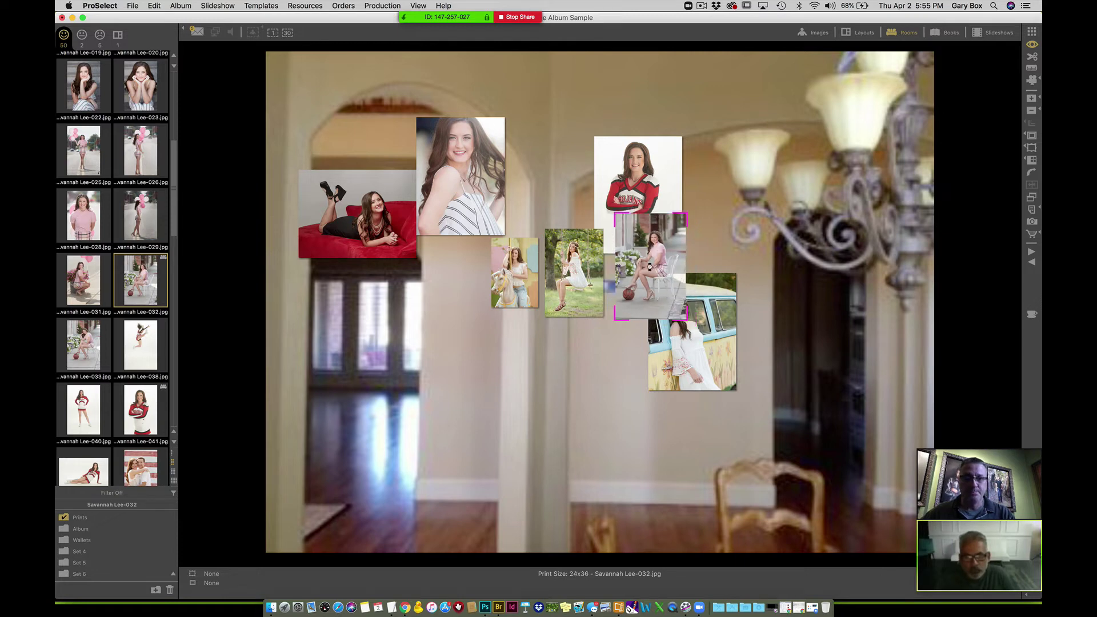
scroll(650, 266, down, 1)
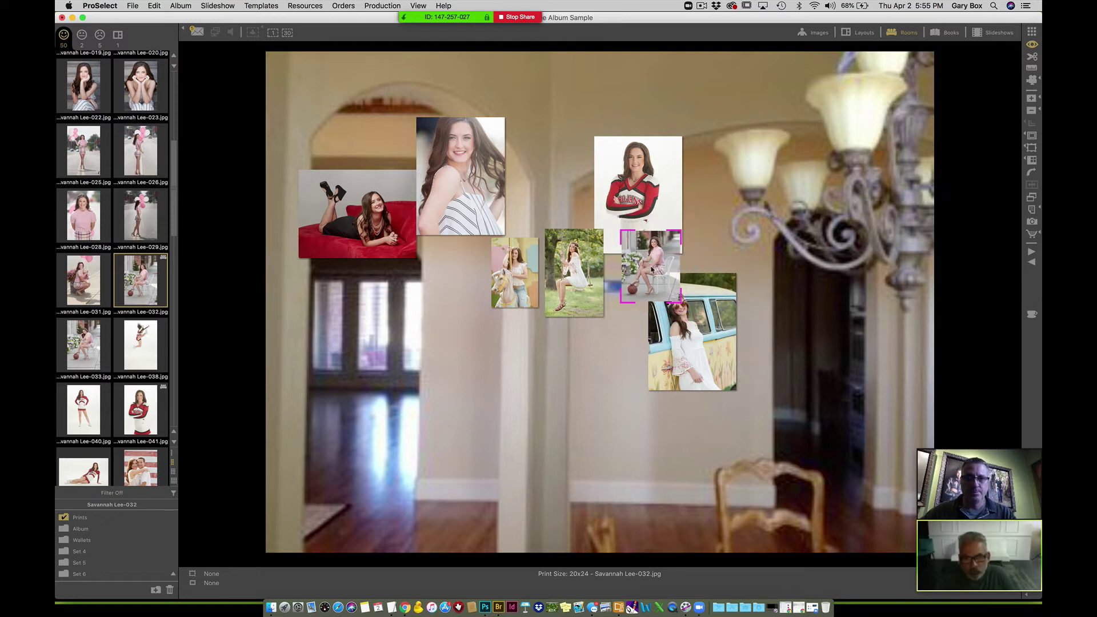
scroll(651, 268, down, 1)
drag(651, 269, 639, 278)
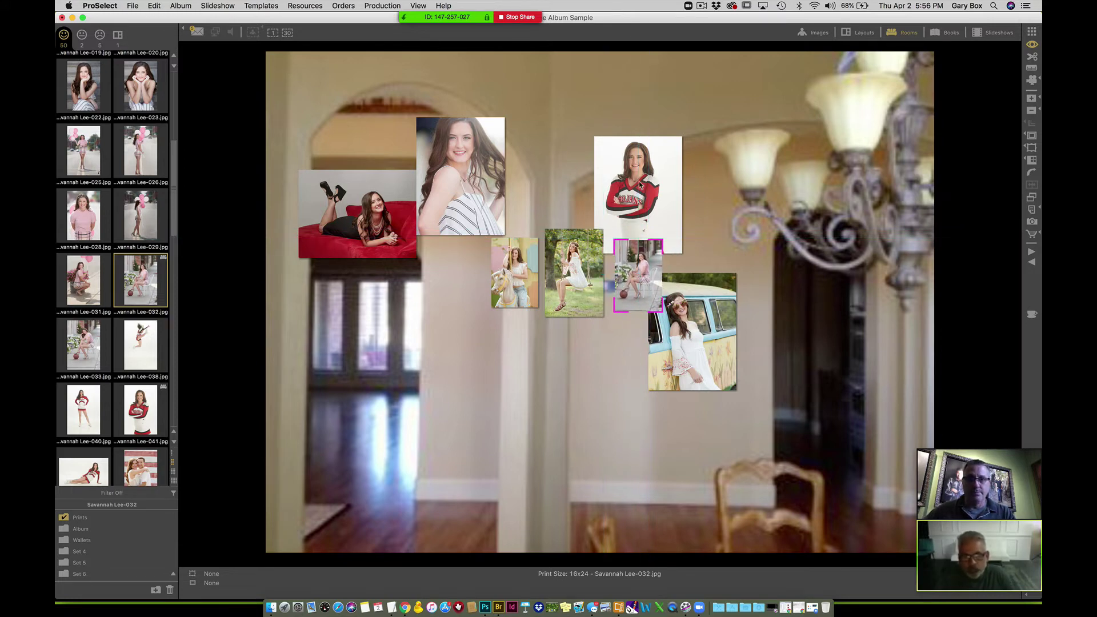
- Move the cheerleader, red couch, striped-top and VW bus prints to the wall's left side
drag(640, 185, 275, 483)
click(320, 273)
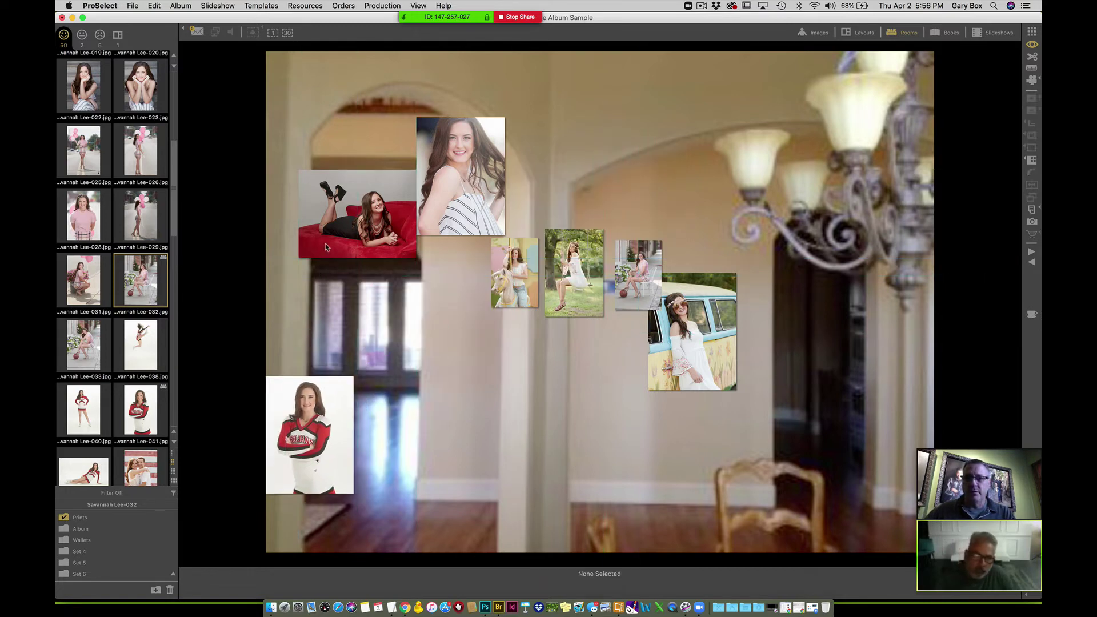
drag(325, 244, 273, 160)
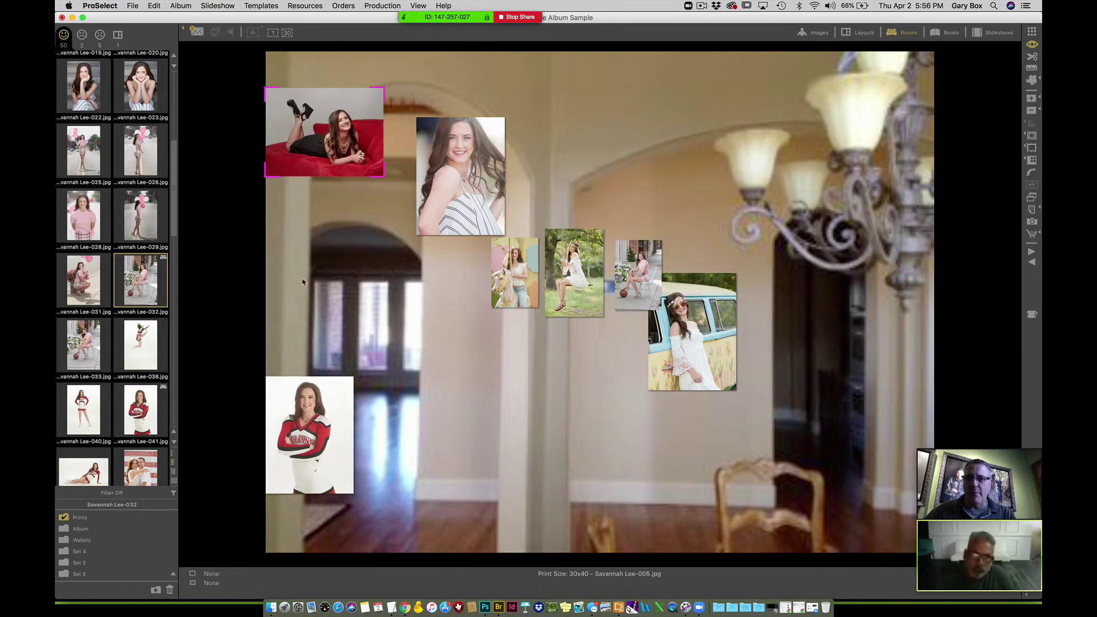
drag(460, 176, 322, 264)
click(698, 349)
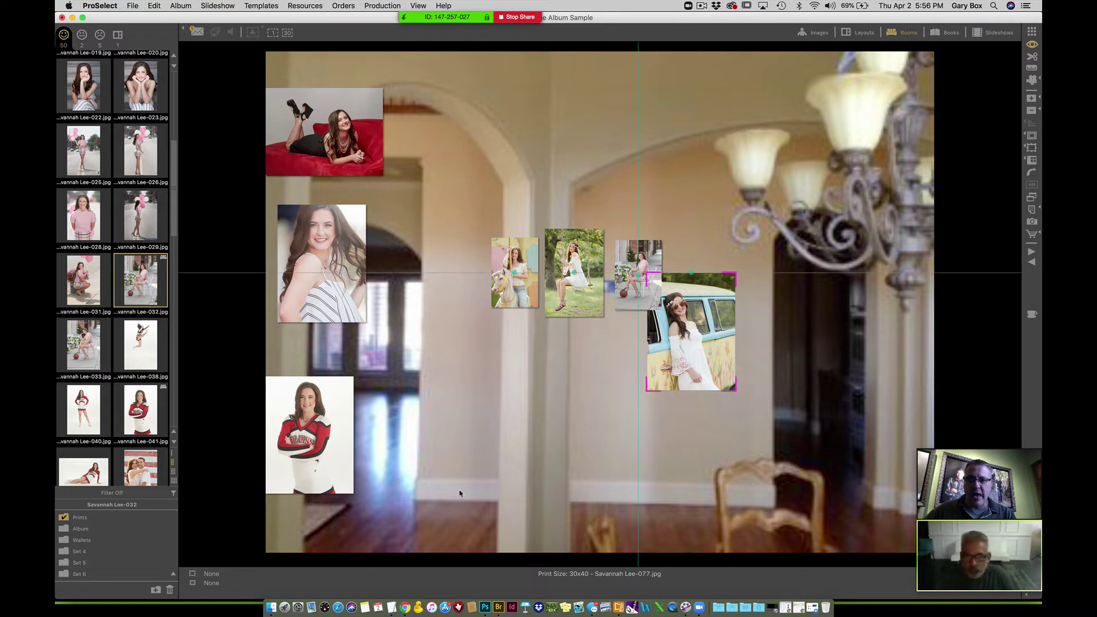
drag(461, 493, 433, 500)
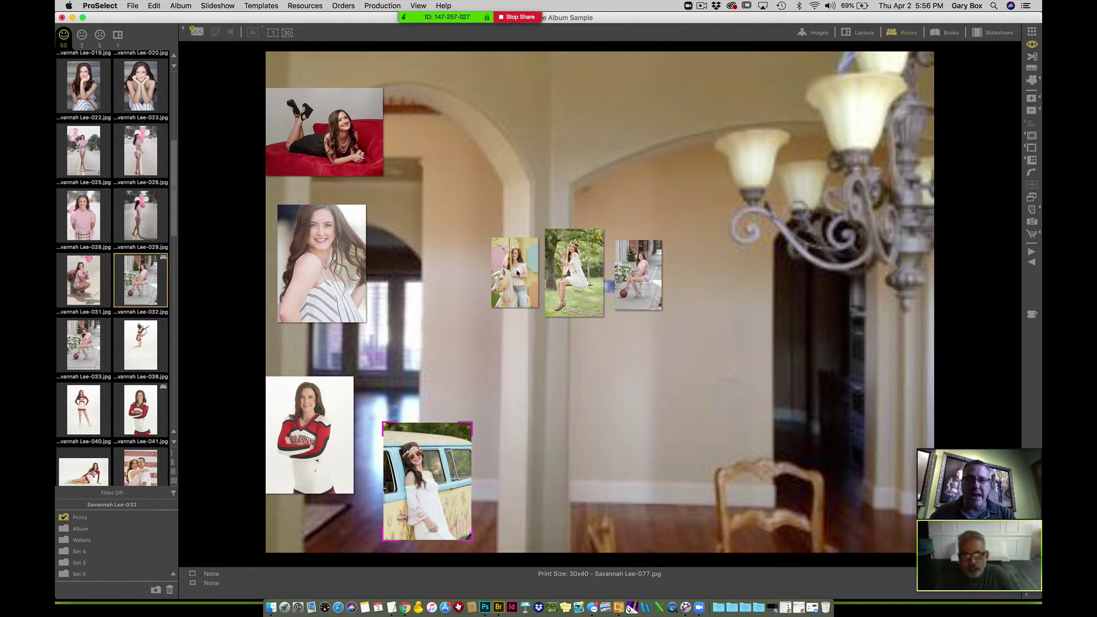
drag(520, 274, 509, 275)
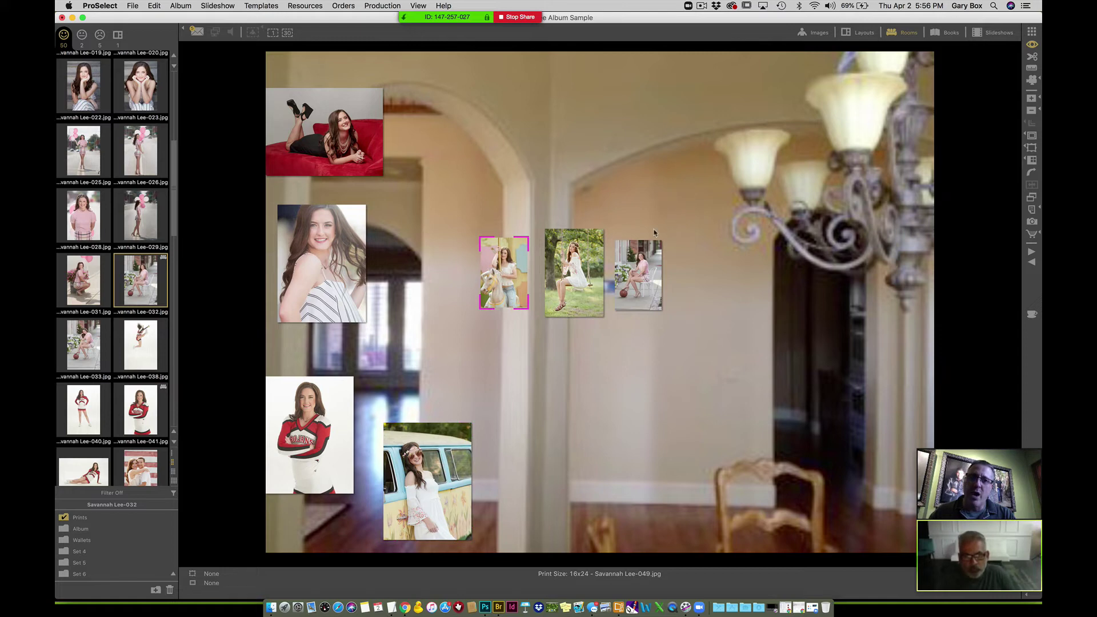
- Add the swing and seated prints to the selection and frame all three in small gold
shift+click(575, 273)
shift+click(639, 275)
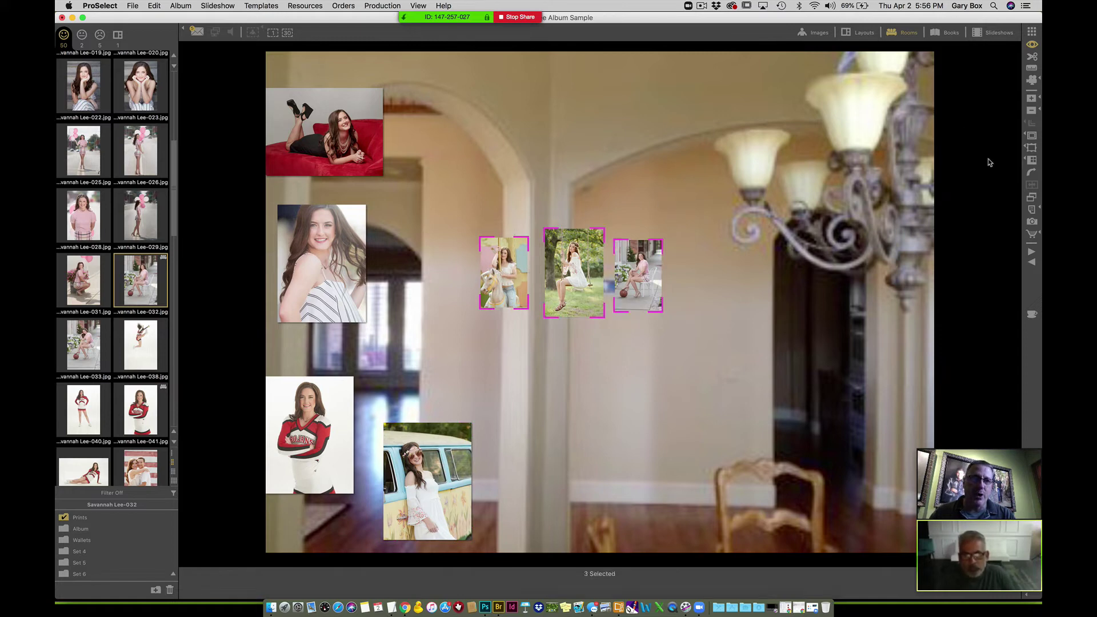
click(1031, 150)
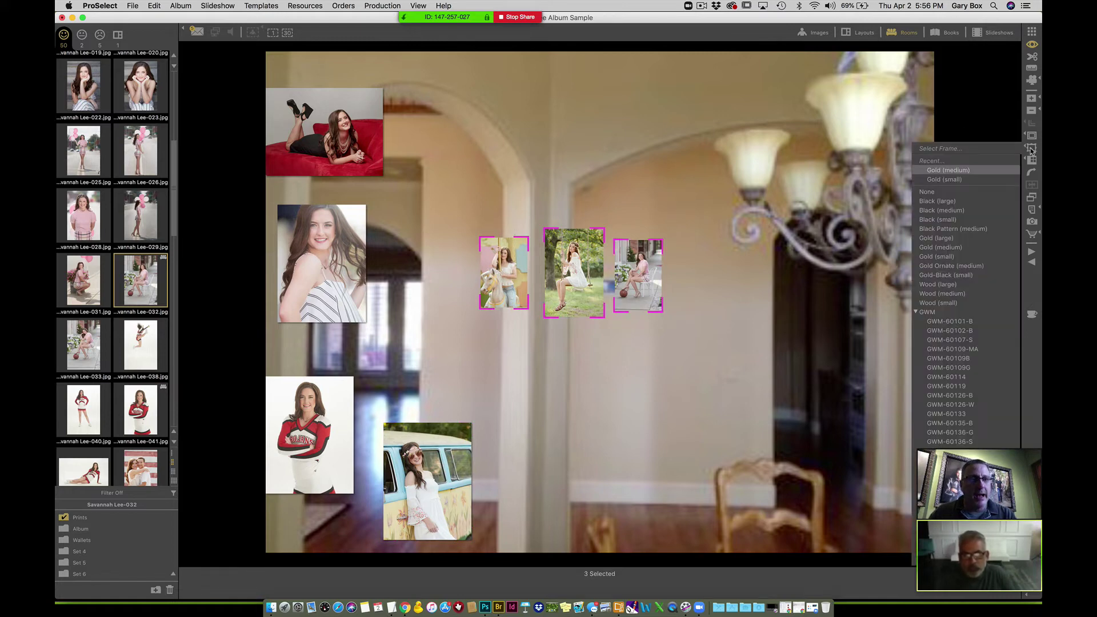
click(946, 257)
click(719, 353)
click(711, 368)
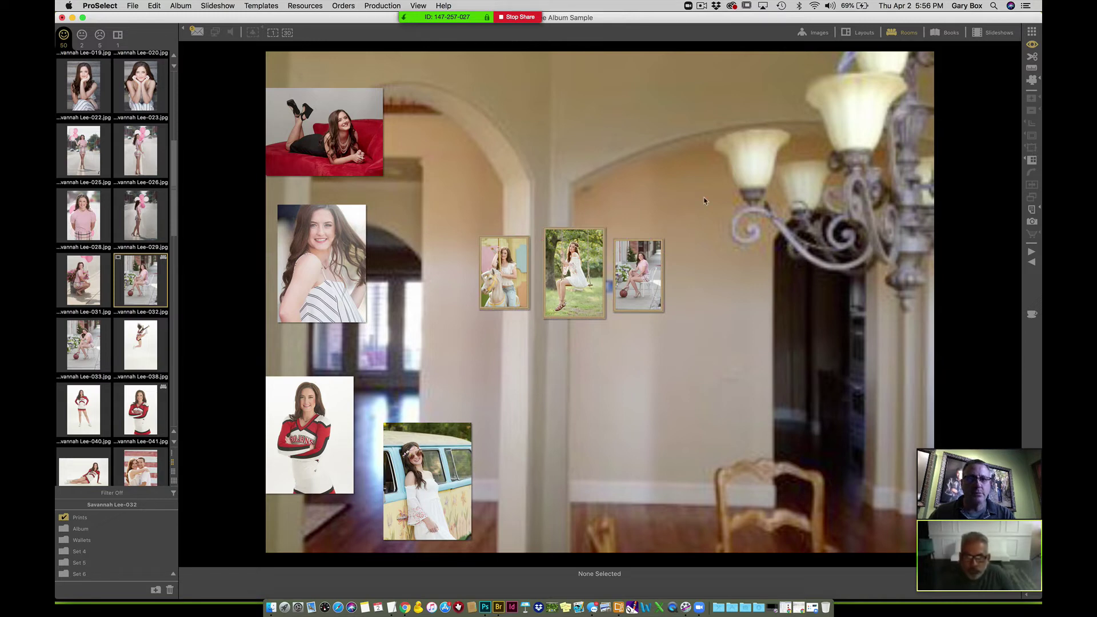
- Switch the three prints to 2.0in medium gold frames and nudge the seated print slightly right
drag(453, 296, 671, 269)
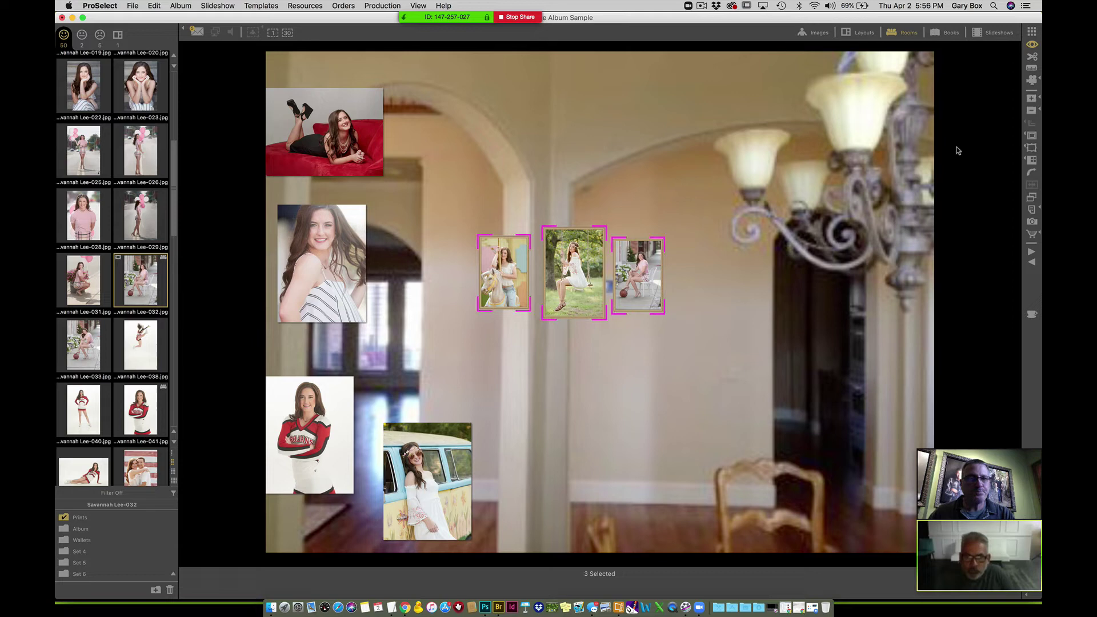
click(1030, 148)
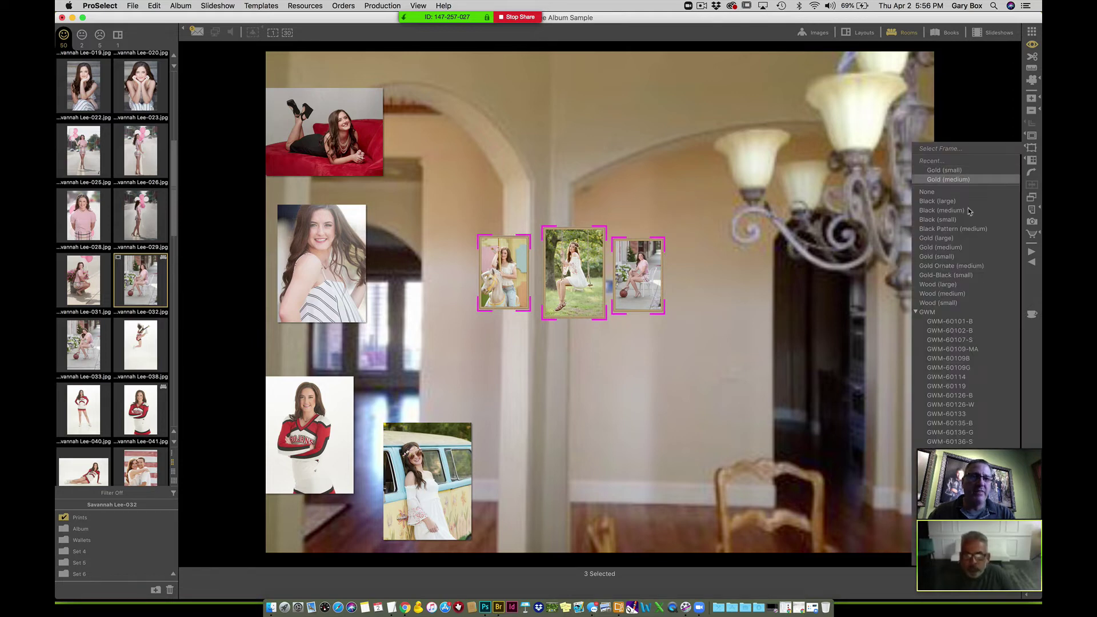
click(952, 250)
click(718, 349)
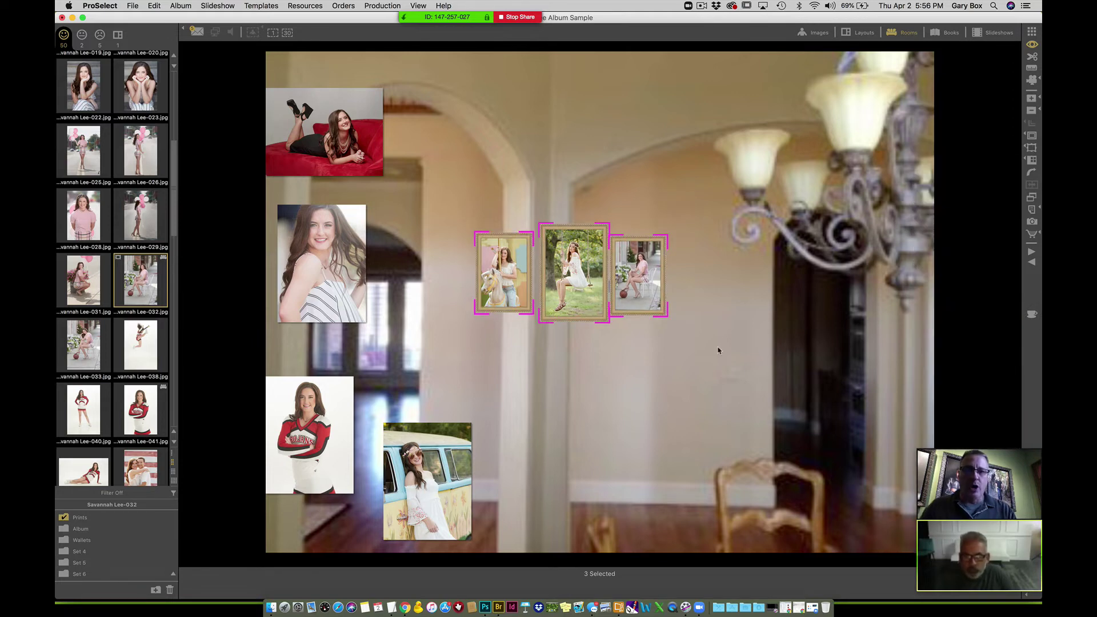
drag(650, 285, 659, 284)
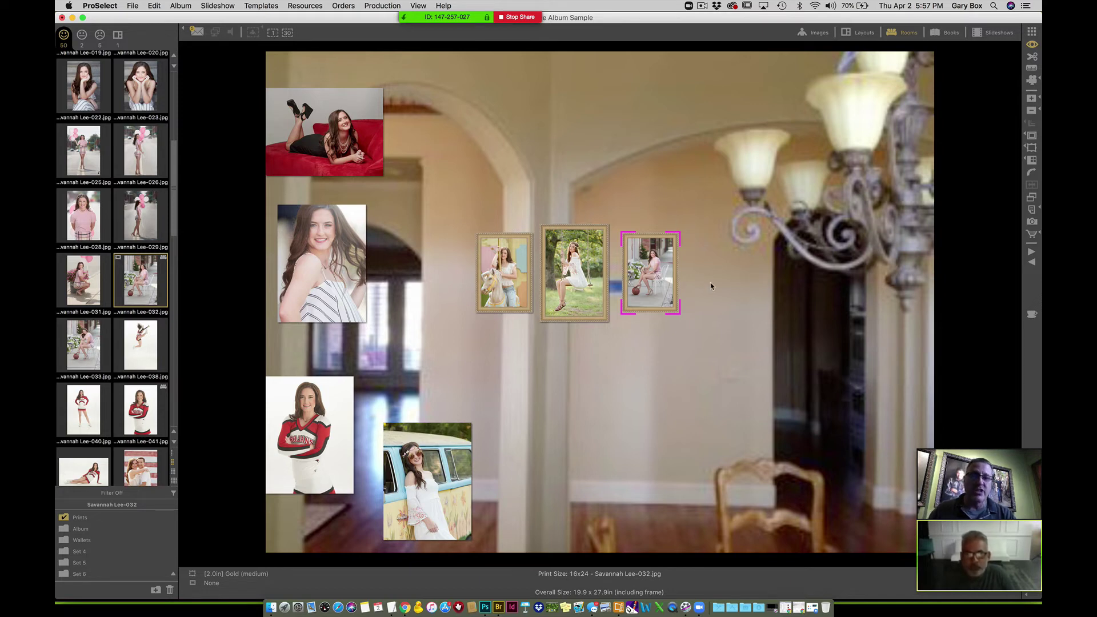
drag(652, 278, 650, 280)
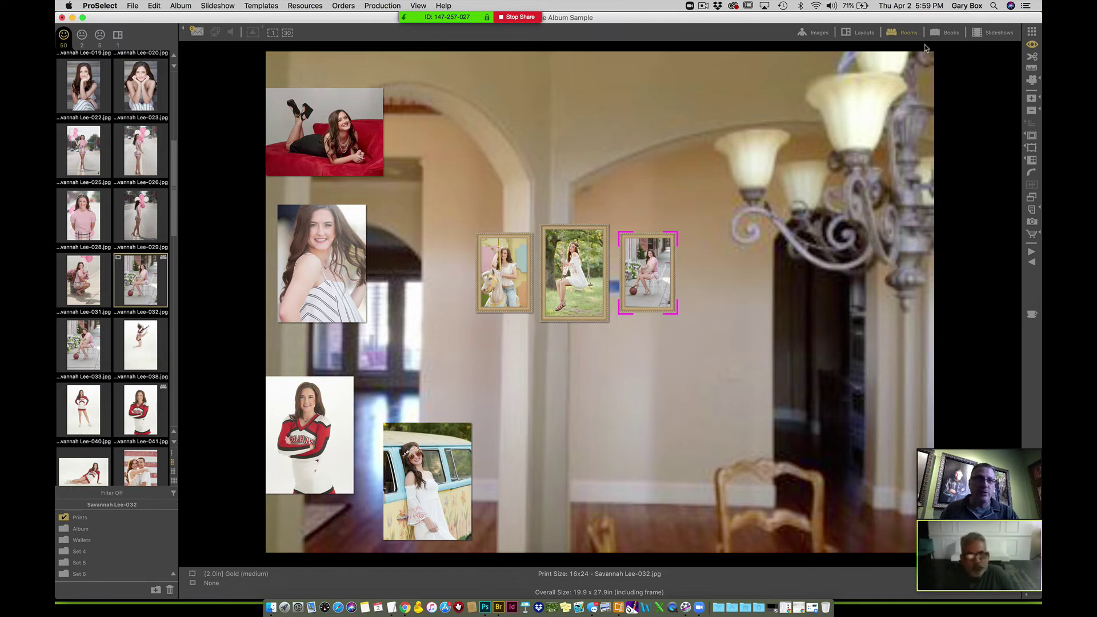
- Leave the rooms view for the empty 15.0x30.0in '4+1 Portrait Collection R' layout with five placeholders
click(1033, 32)
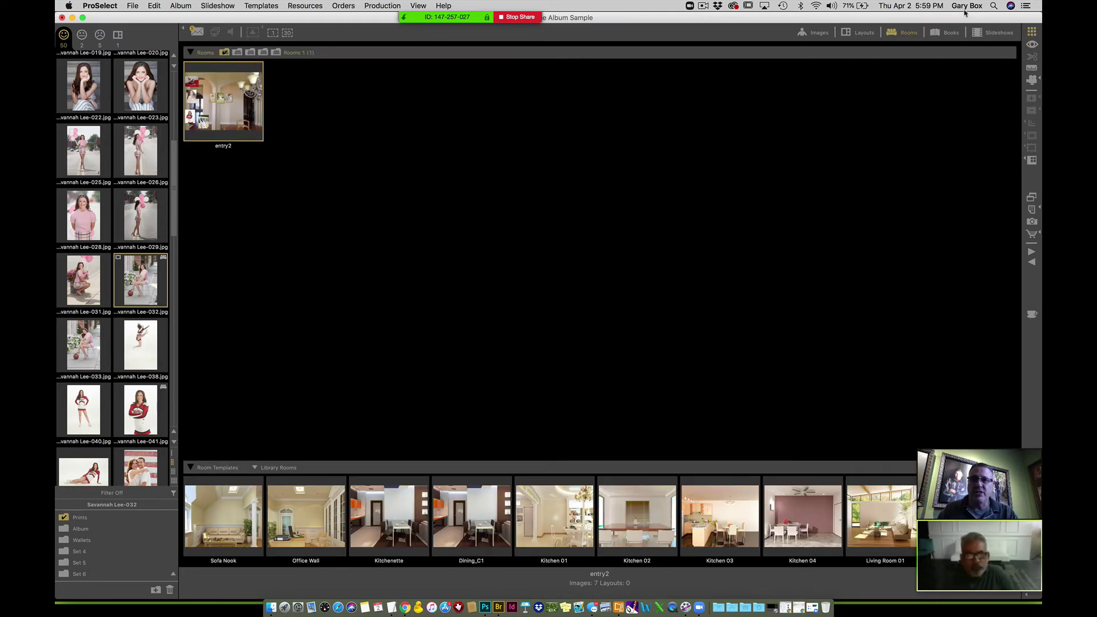
click(817, 33)
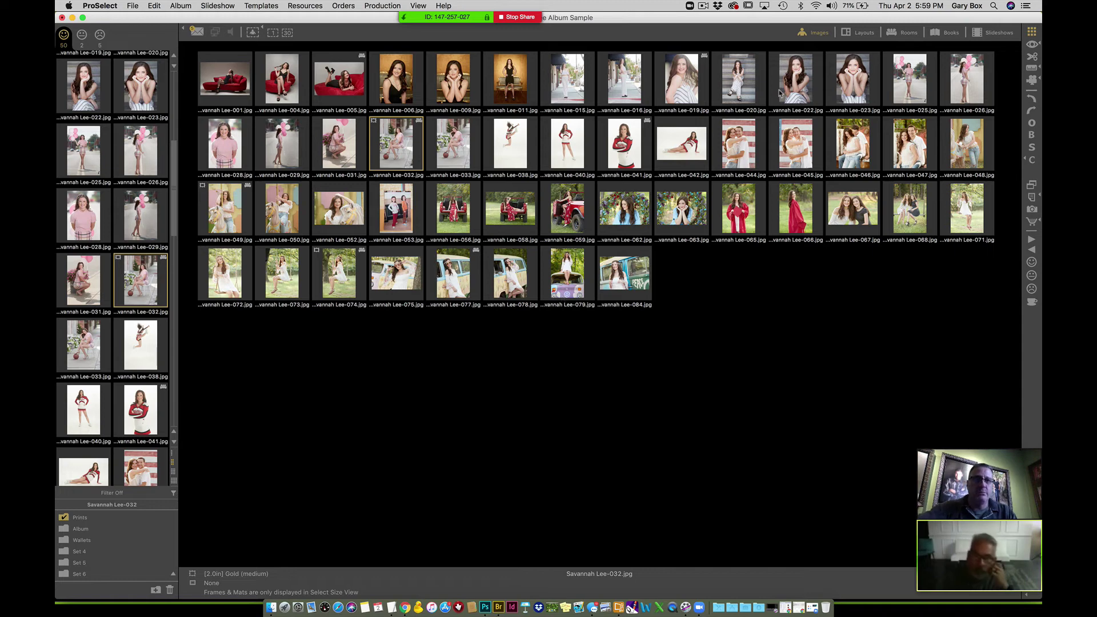
click(862, 33)
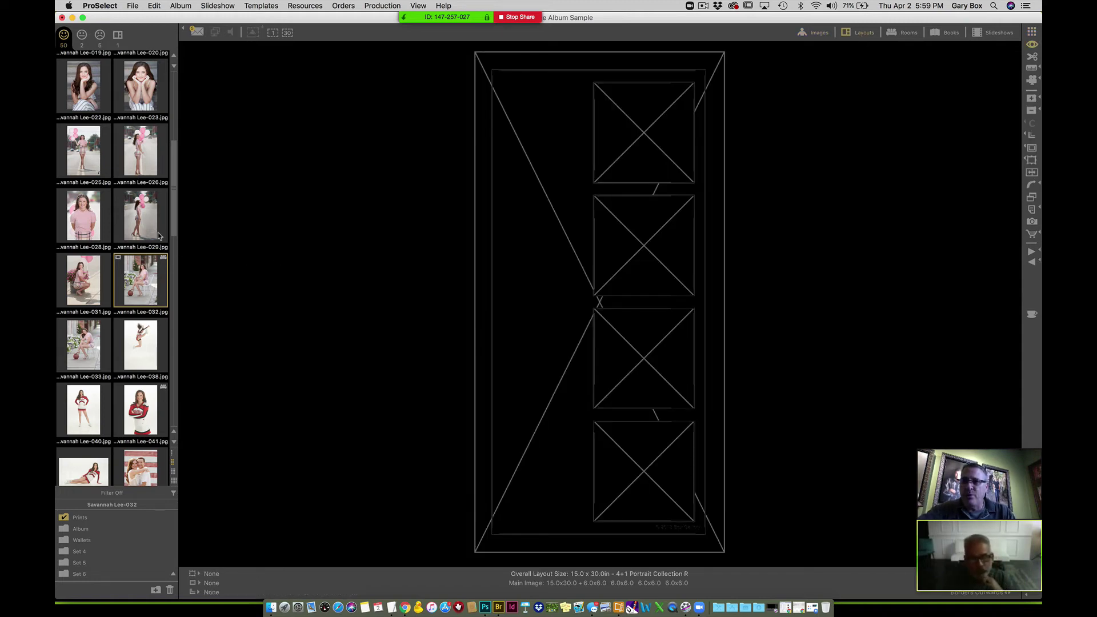
- Place the pink-balloons street photo in the large frame and reposition it within the frame
click(161, 236)
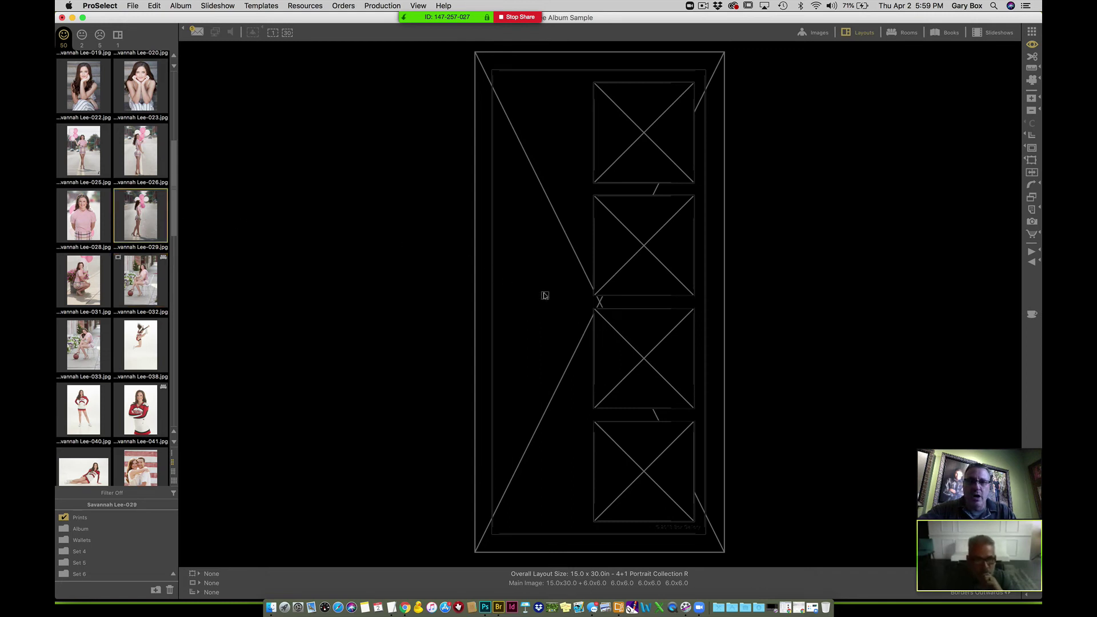
drag(545, 296, 545, 297)
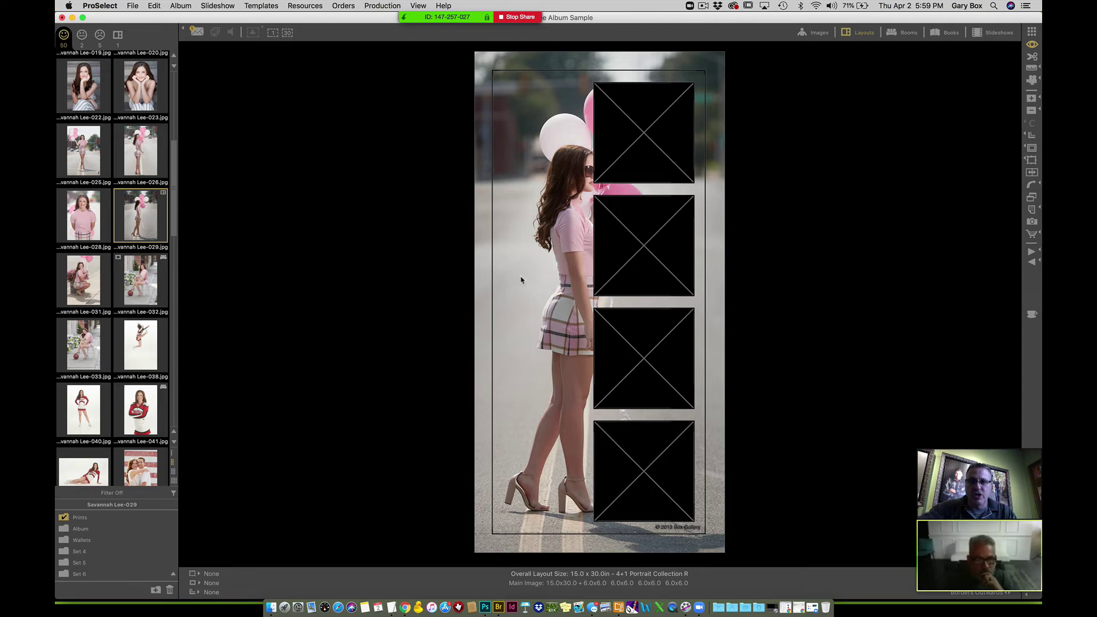
drag(566, 286, 514, 258)
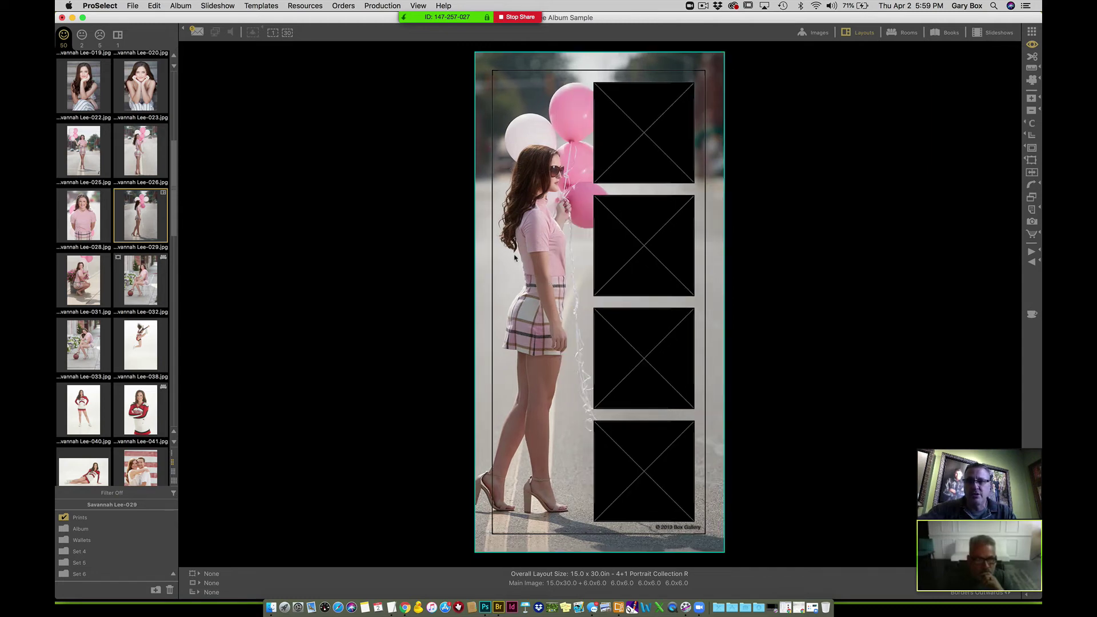
- Put the black-dress portrait in the top small frame, shift it down, and add the white-horse photo below
drag(175, 184, 176, 102)
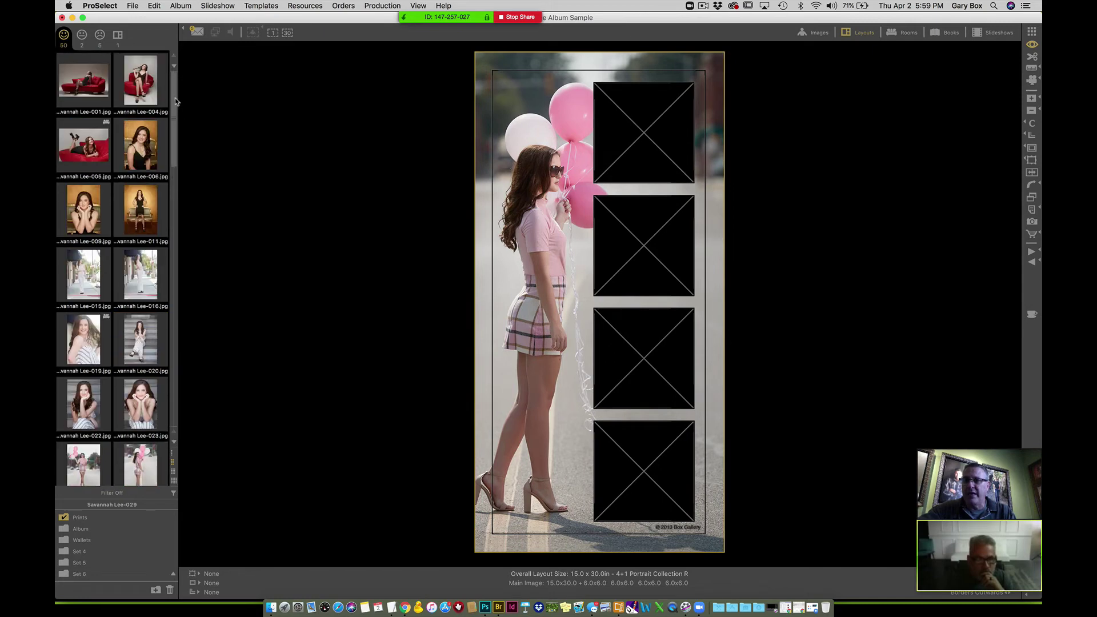
drag(137, 152, 642, 138)
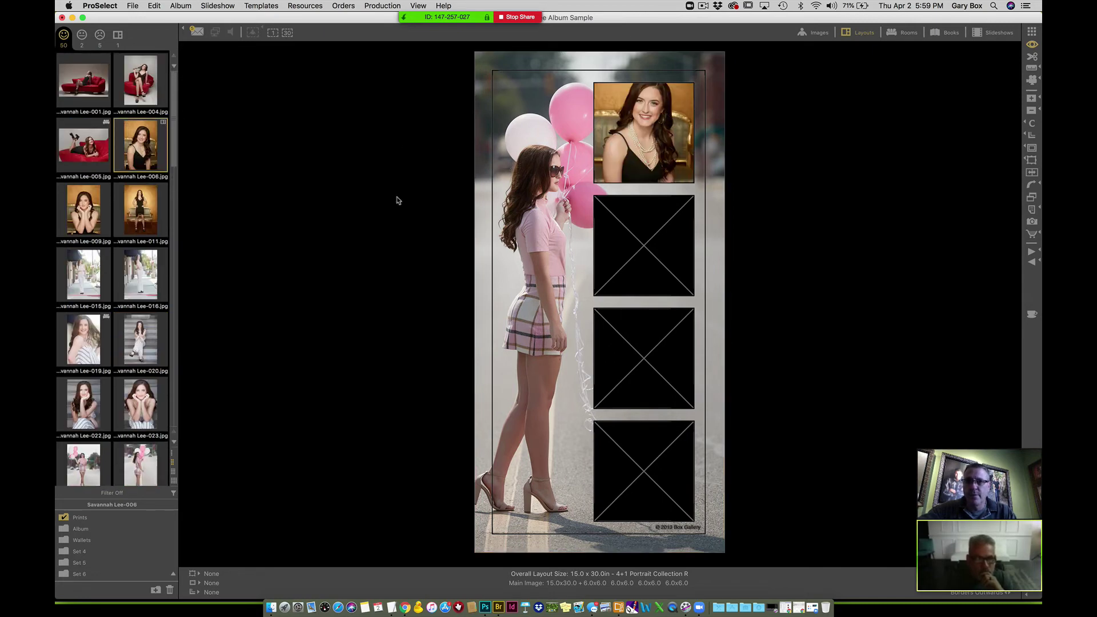
click(651, 162)
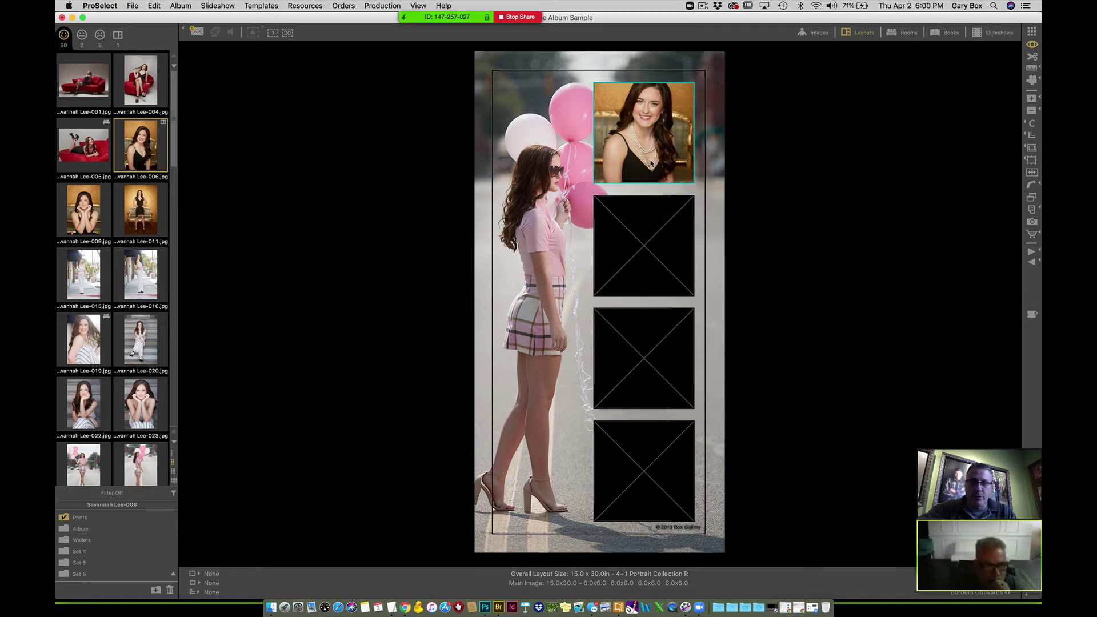
drag(651, 163, 652, 180)
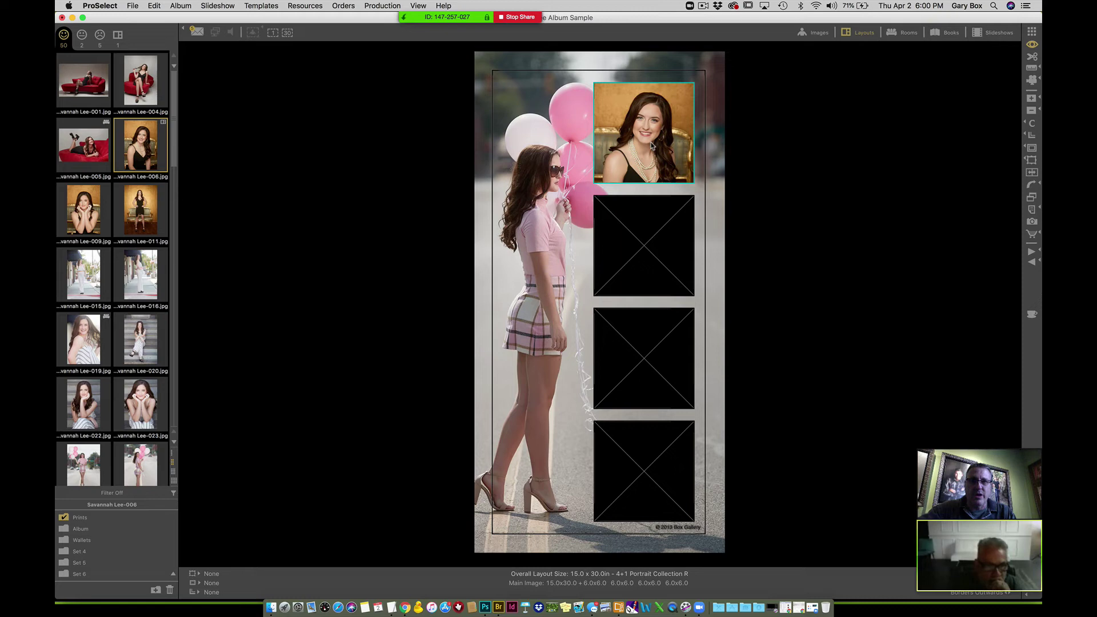
click(274, 245)
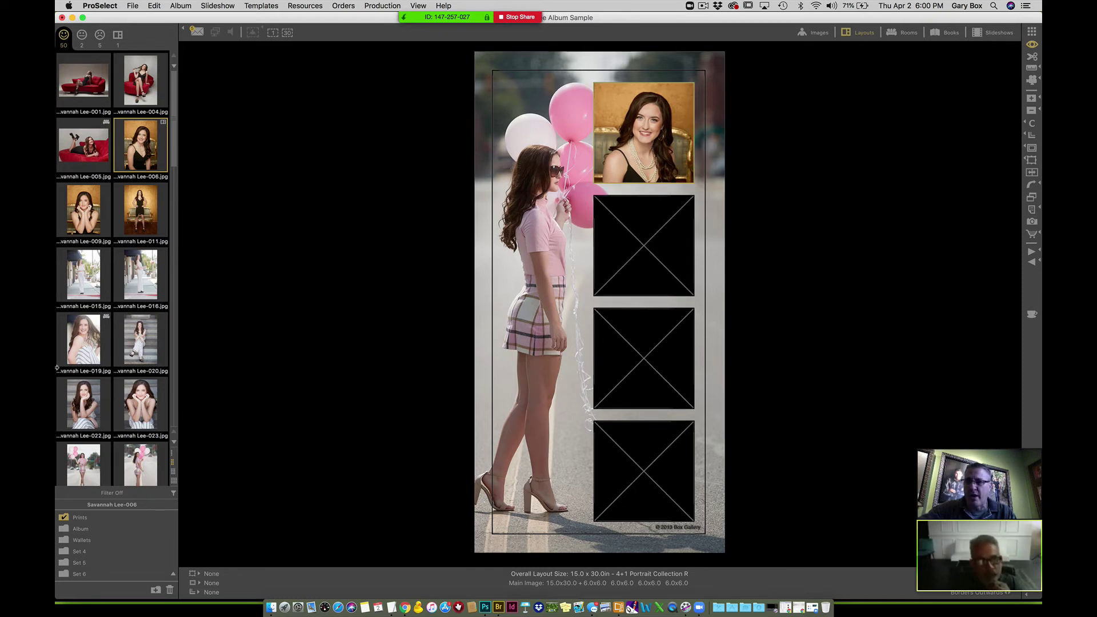
scroll(172, 379, down, 5)
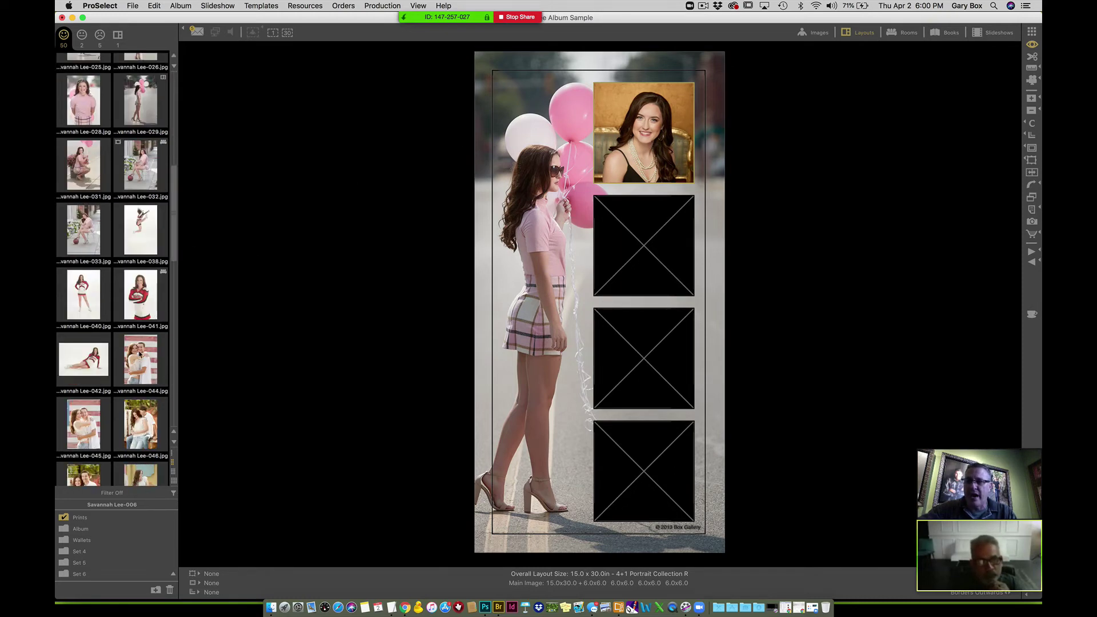
scroll(126, 438, down, 5)
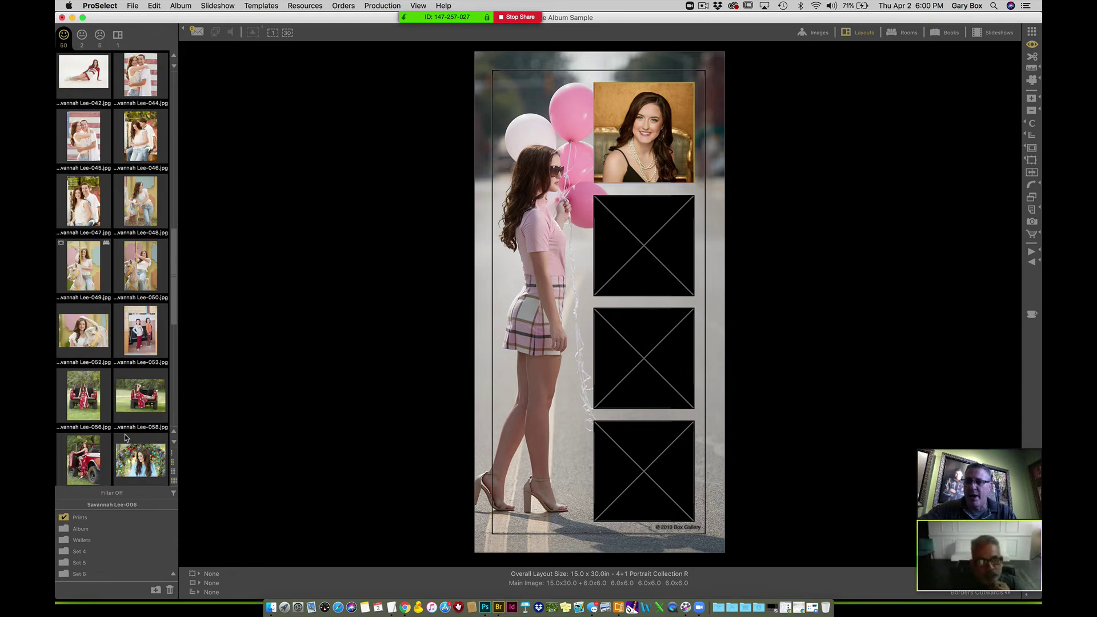
drag(89, 336, 645, 247)
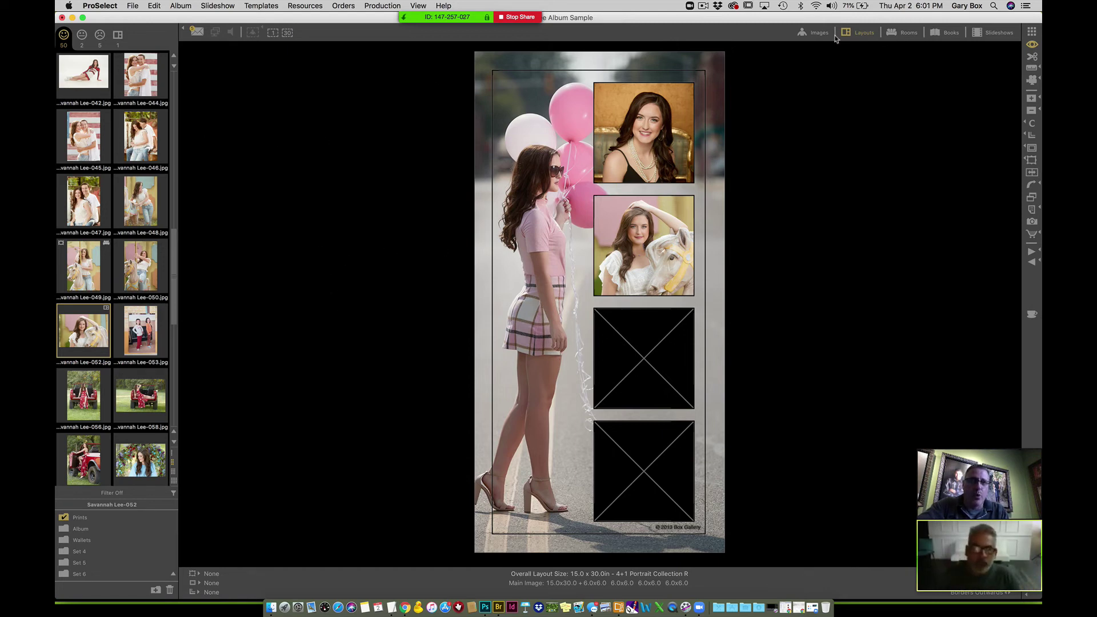
- Delete the four unframed photos from the entry2 room scene, then return to the Images grid
click(903, 33)
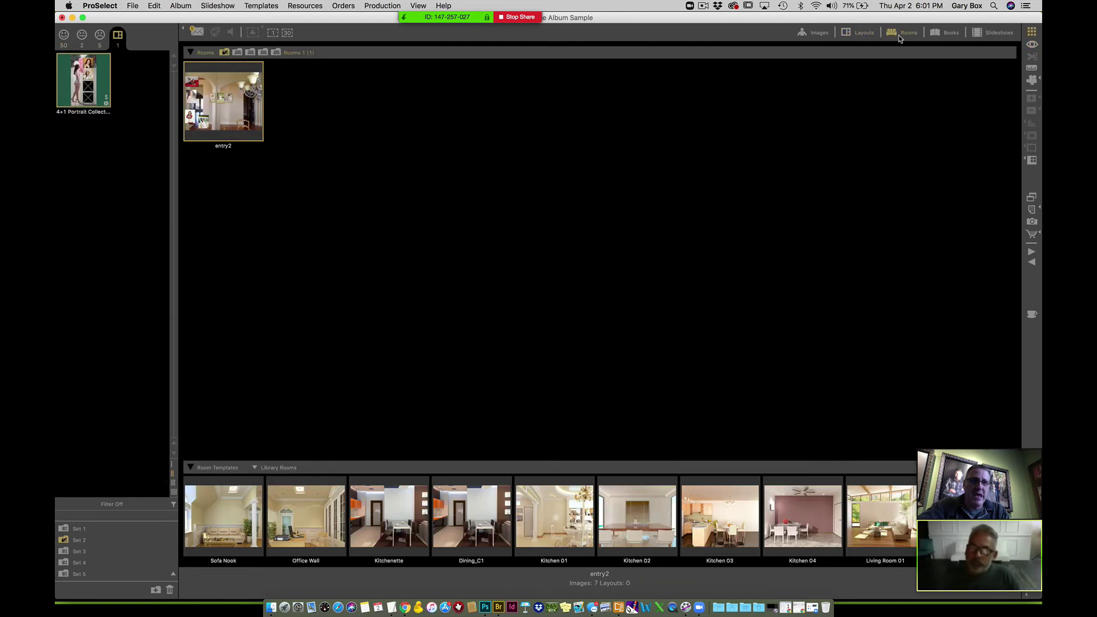
double_click(234, 113)
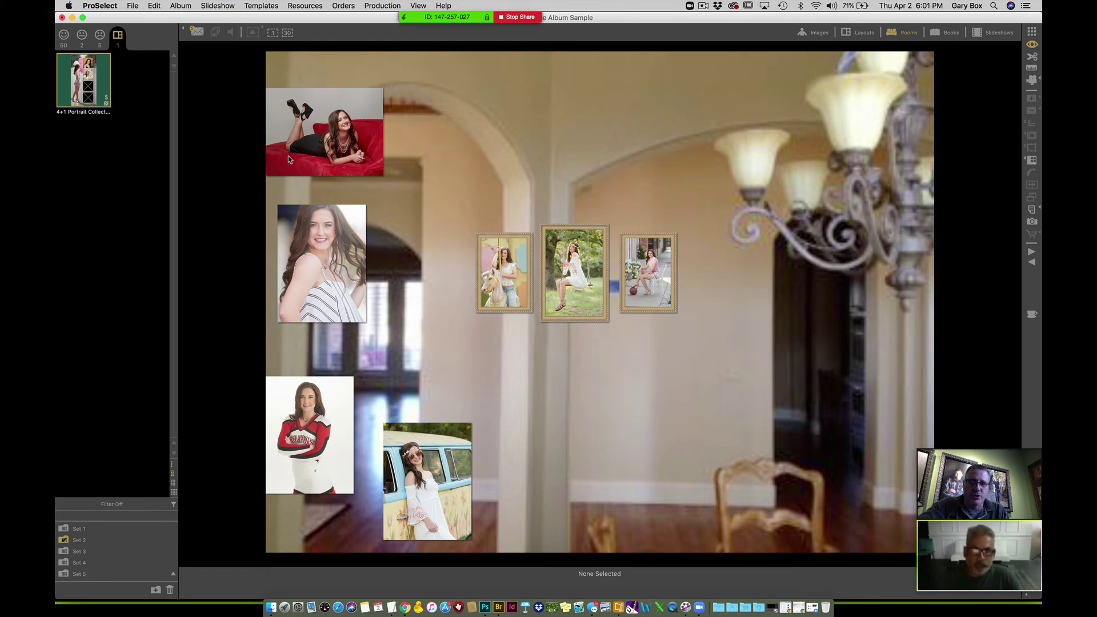
drag(258, 66, 474, 543)
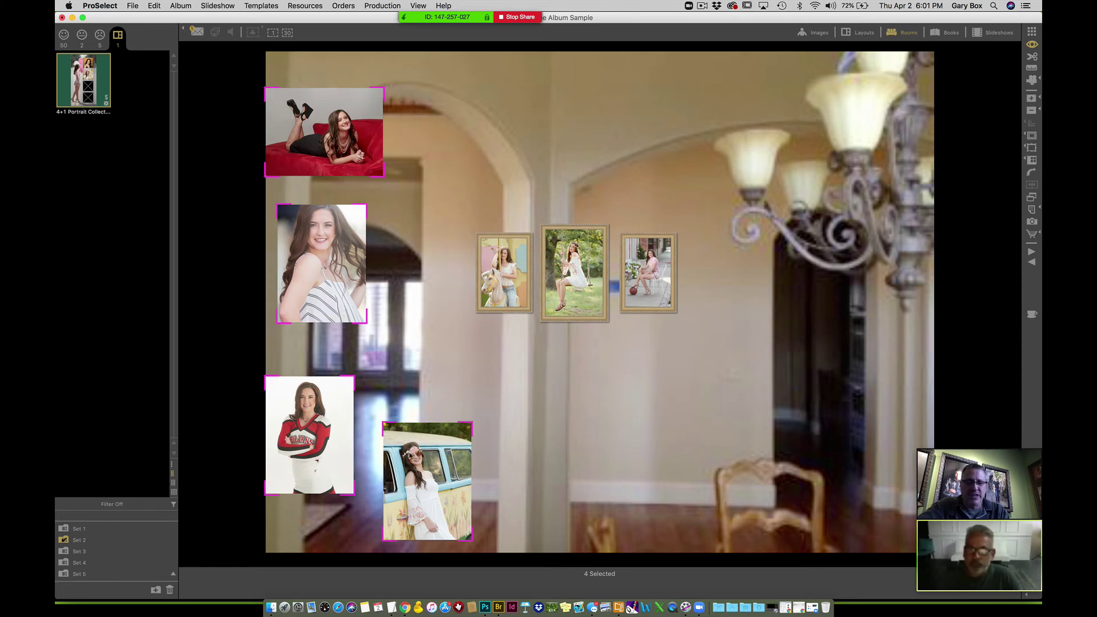
key(Delete)
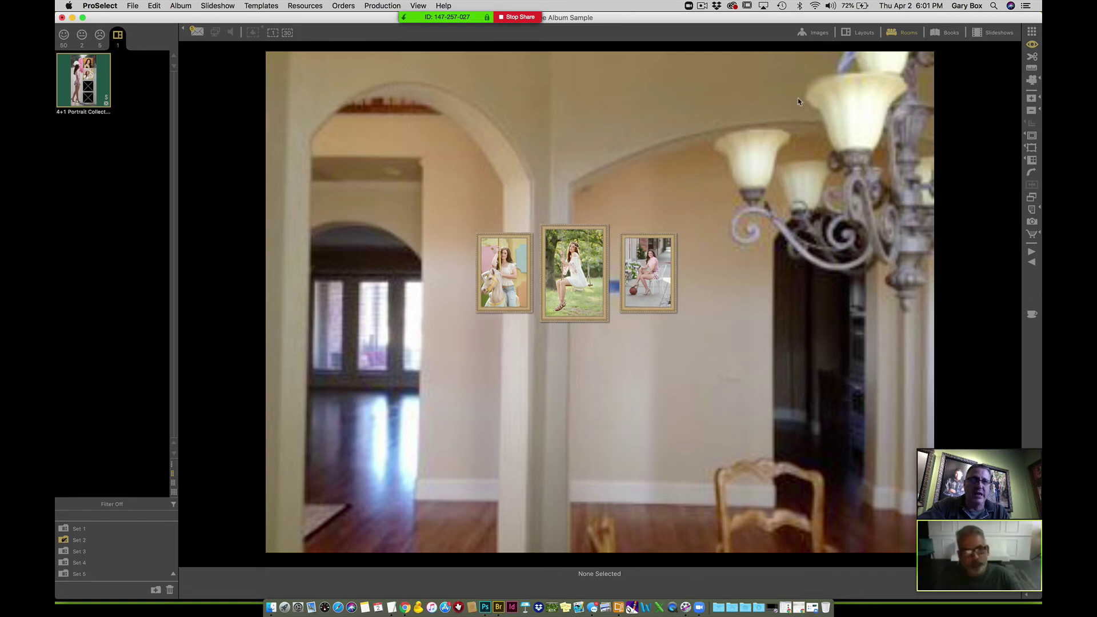
click(817, 33)
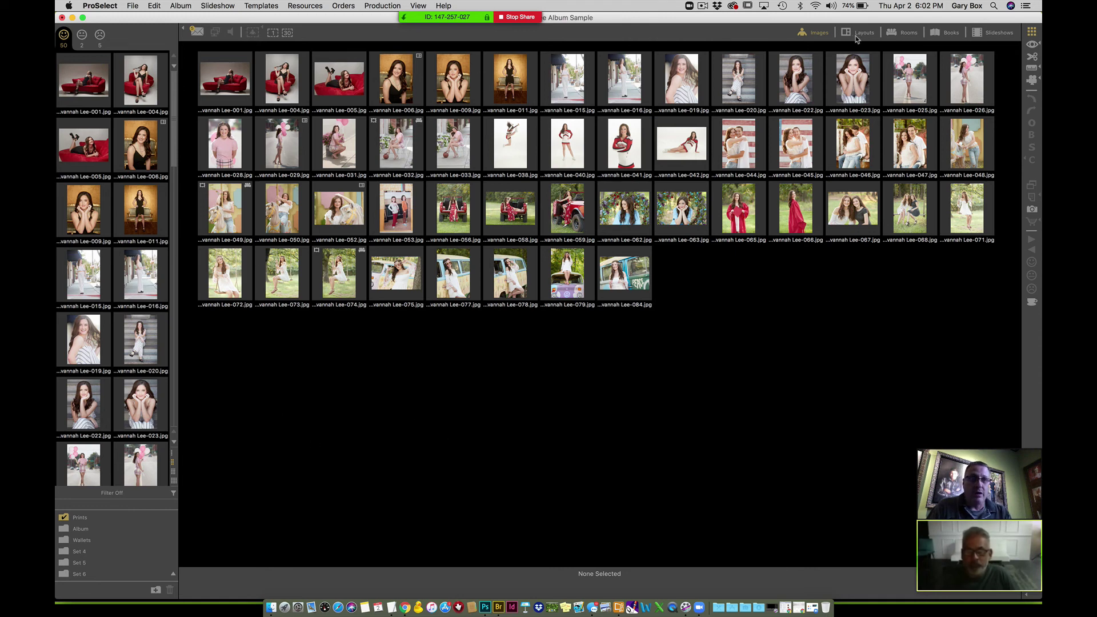
- Go back to the room scene and select the middle print, Lee-074 at 20x30 (23.9x33.9in framed)
click(905, 33)
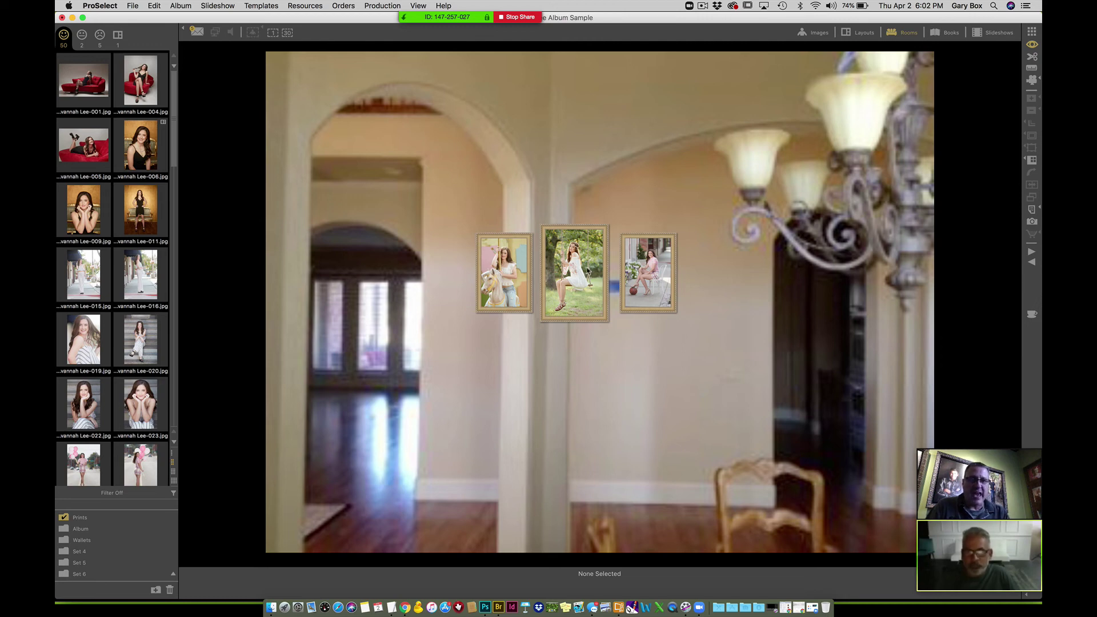
click(575, 273)
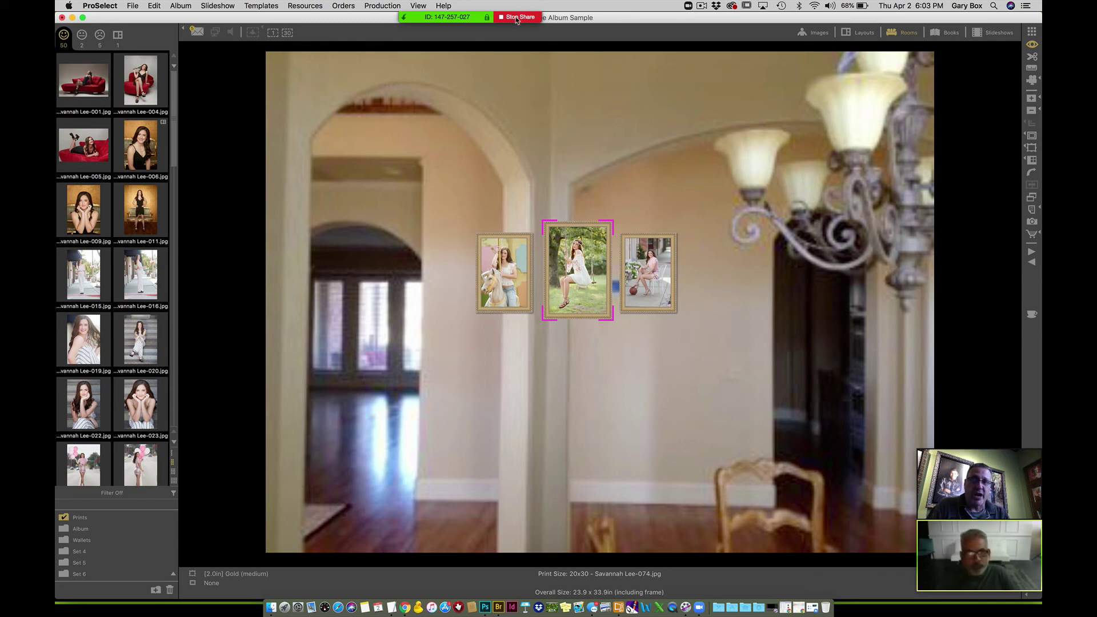
- Stop sharing the screen using the Zoom share bar's Stop Share button
click(517, 18)
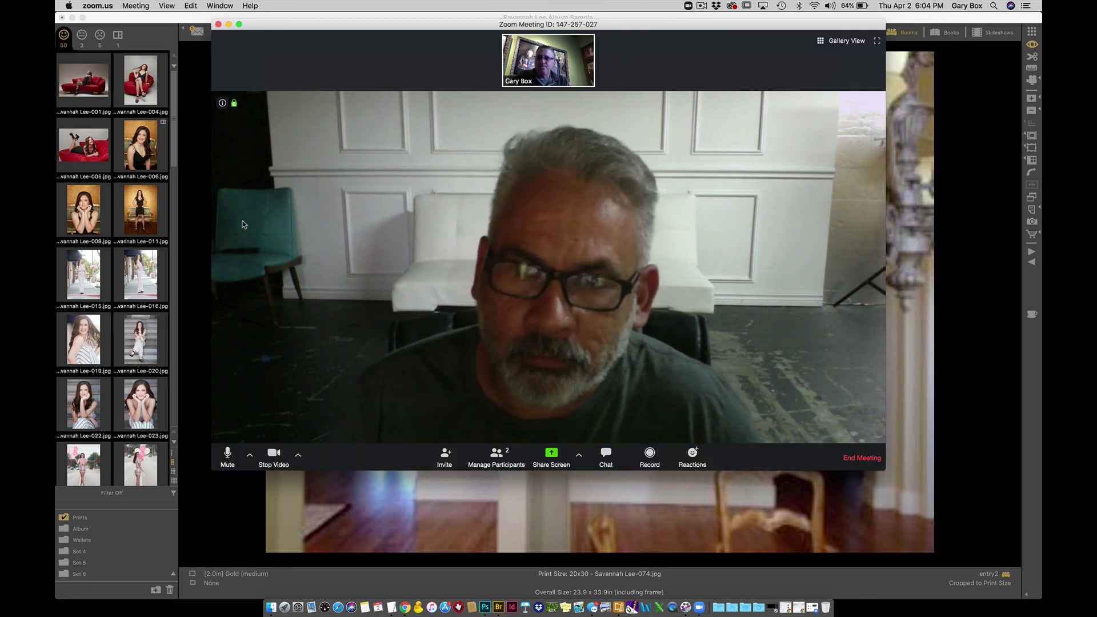
- End the Zoom meeting for all participants
click(854, 459)
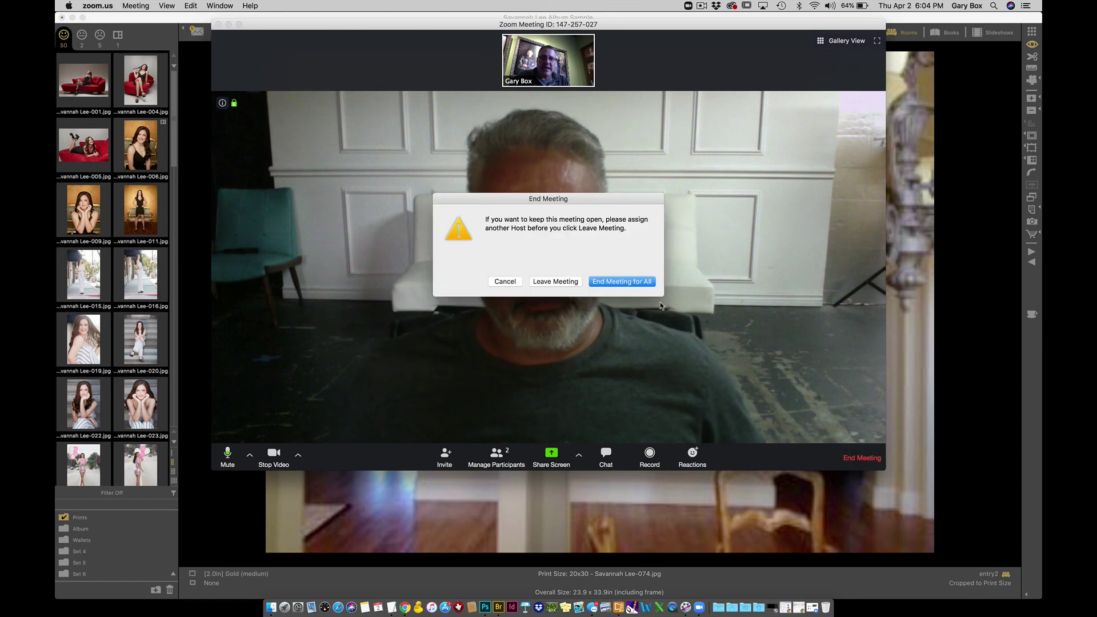
click(623, 283)
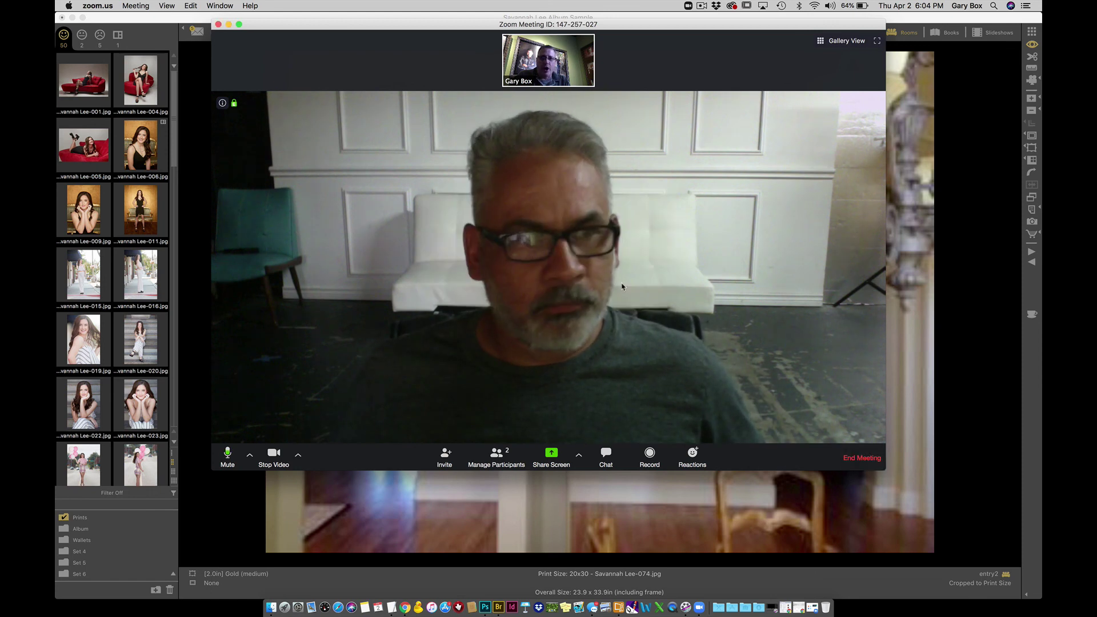